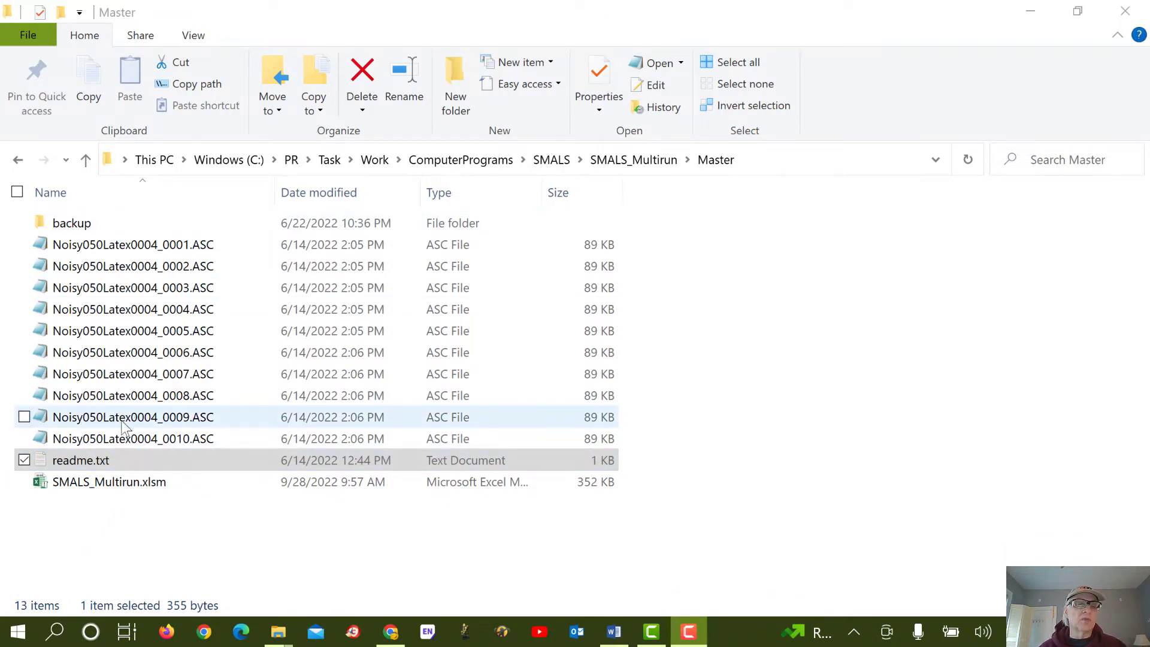
# Step: Open the SMALS_Multirun.xlsm workbook, dismiss its file-choosing form and clear the sheets
pyautogui.click(89, 487)
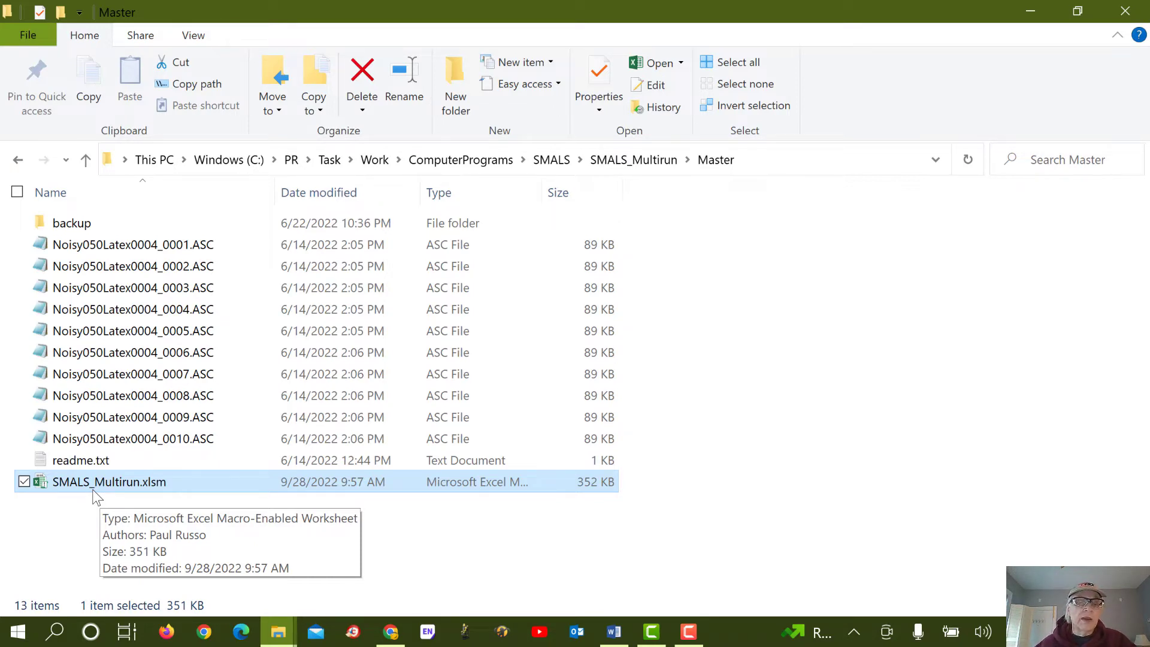
pyautogui.doubleClick(127, 489)
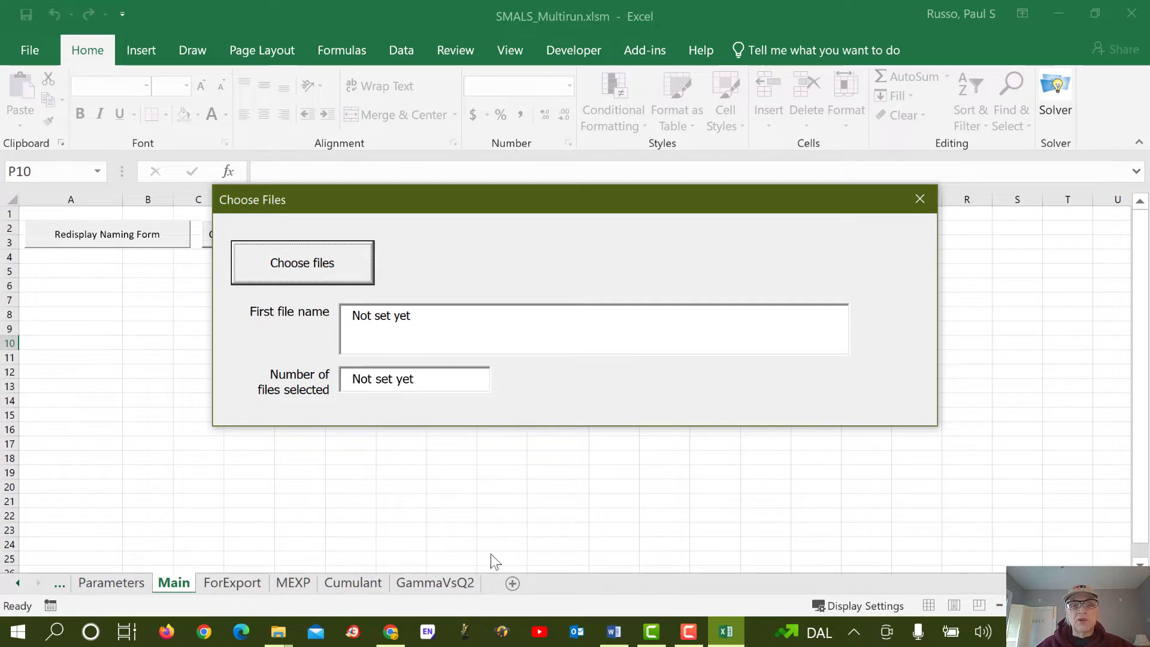
pyautogui.click(921, 200)
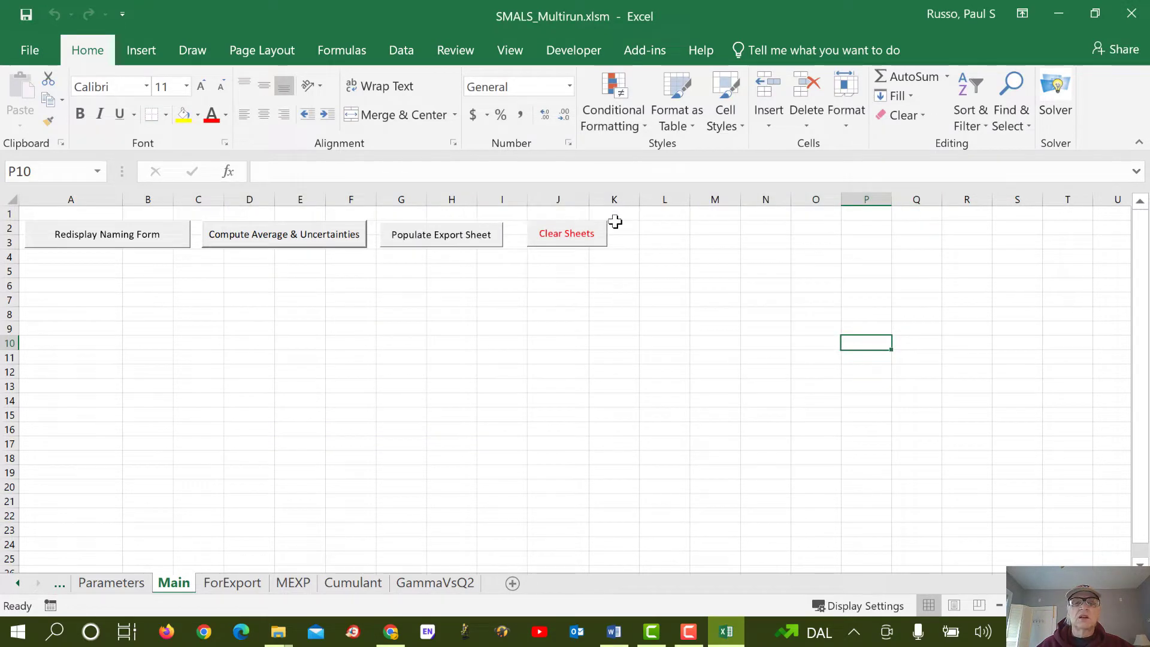
pyautogui.click(569, 234)
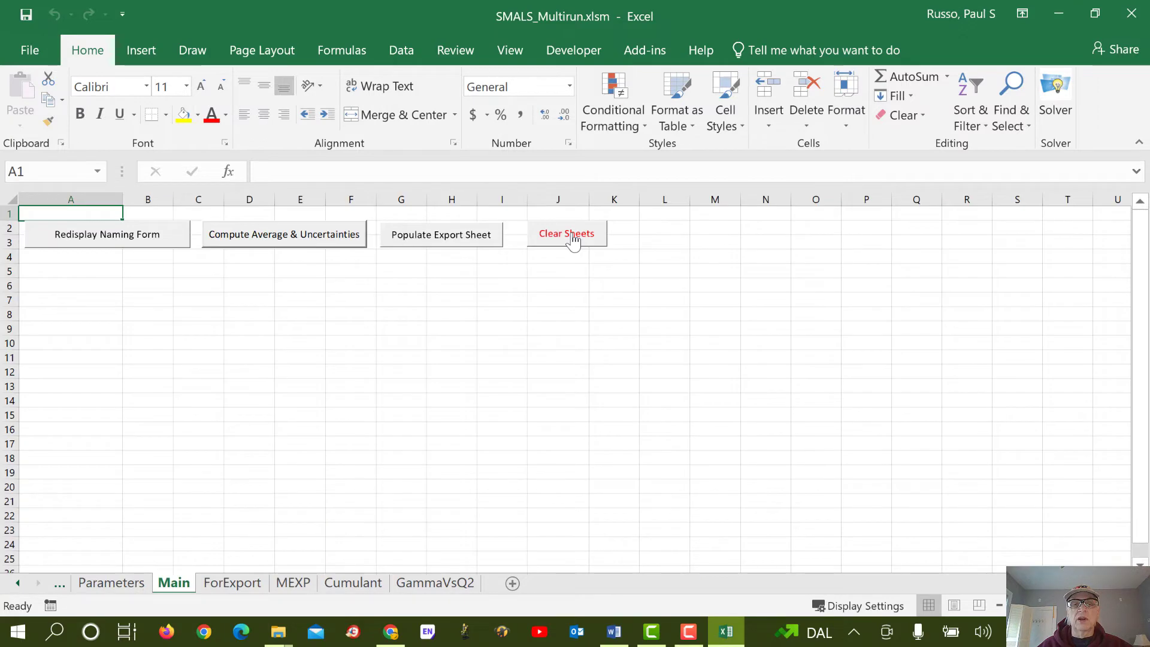
# Step: Load all ten data files, Noisy050Latex0004_0001.ASC through Noisy050Latex0004_0010.ASC, from the Master folder through the naming form
pyautogui.click(103, 243)
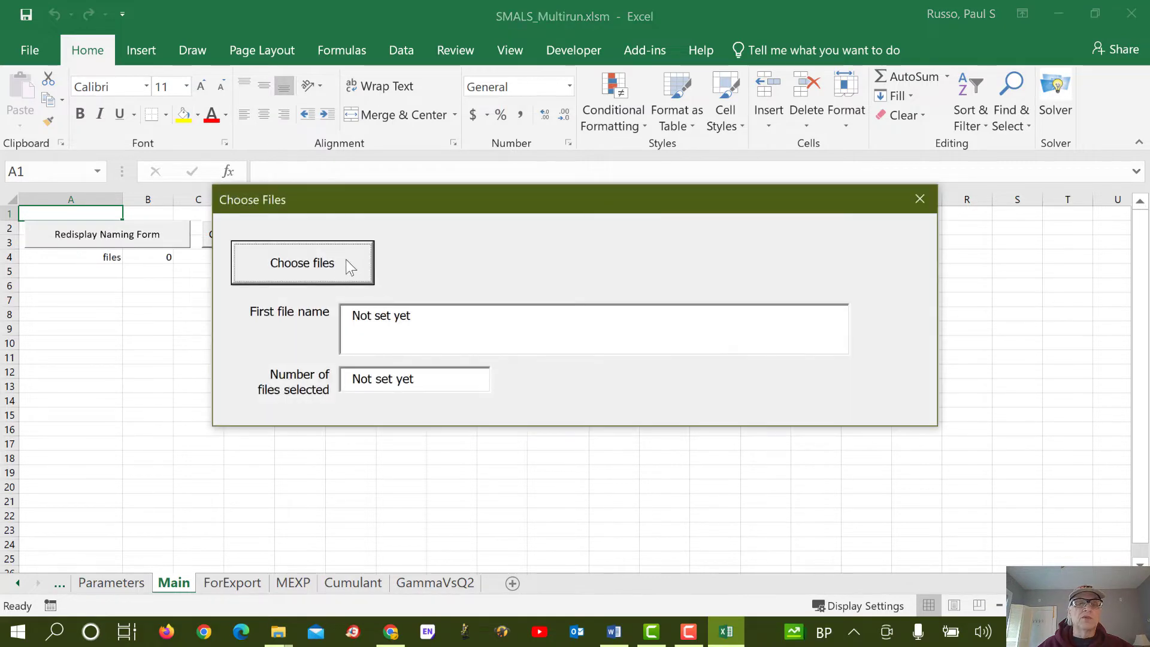
pyautogui.click(334, 263)
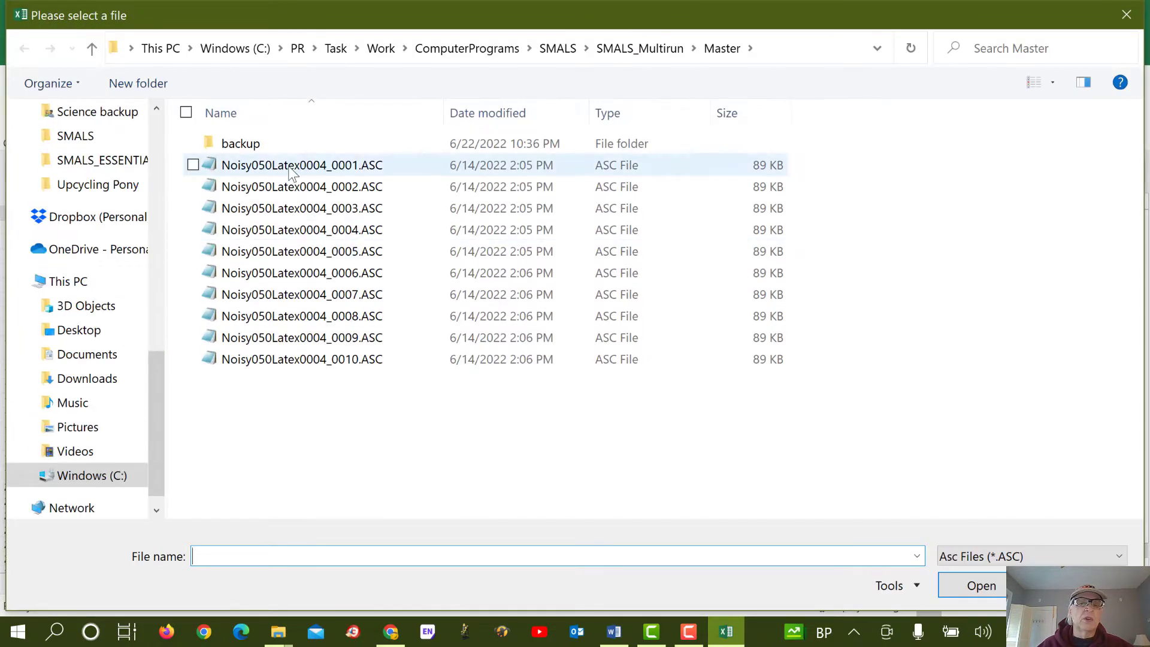
pyautogui.click(294, 171)
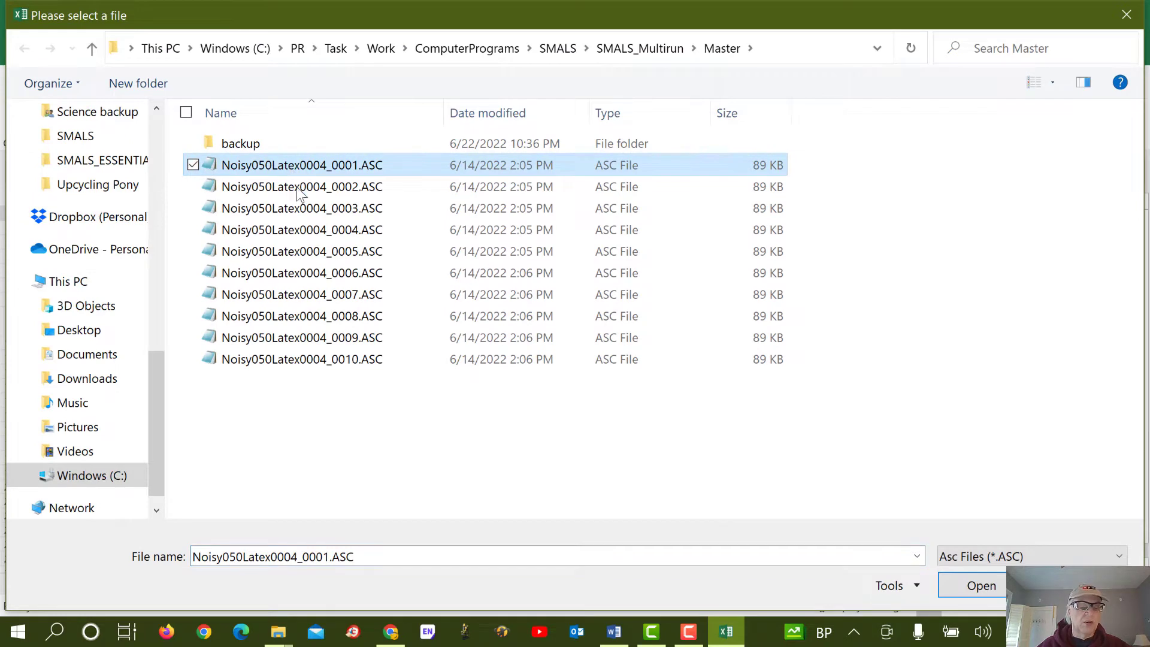
pyautogui.keyDown('shift'); pyautogui.click(314, 362); pyautogui.keyUp('shift')
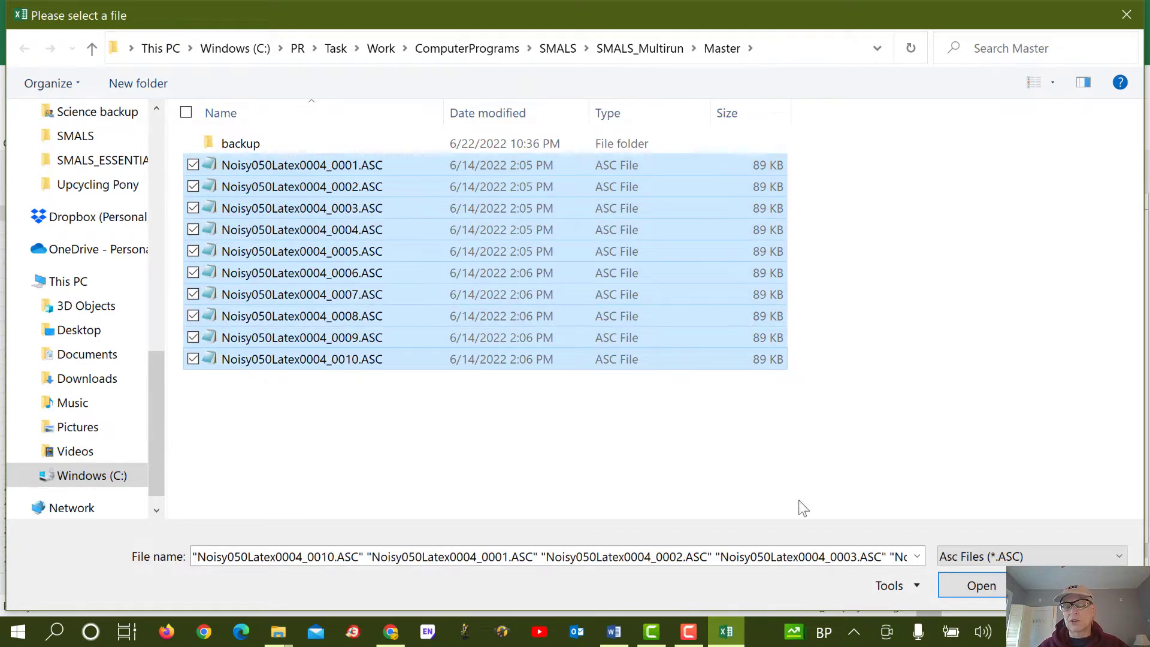
pyautogui.click(981, 590)
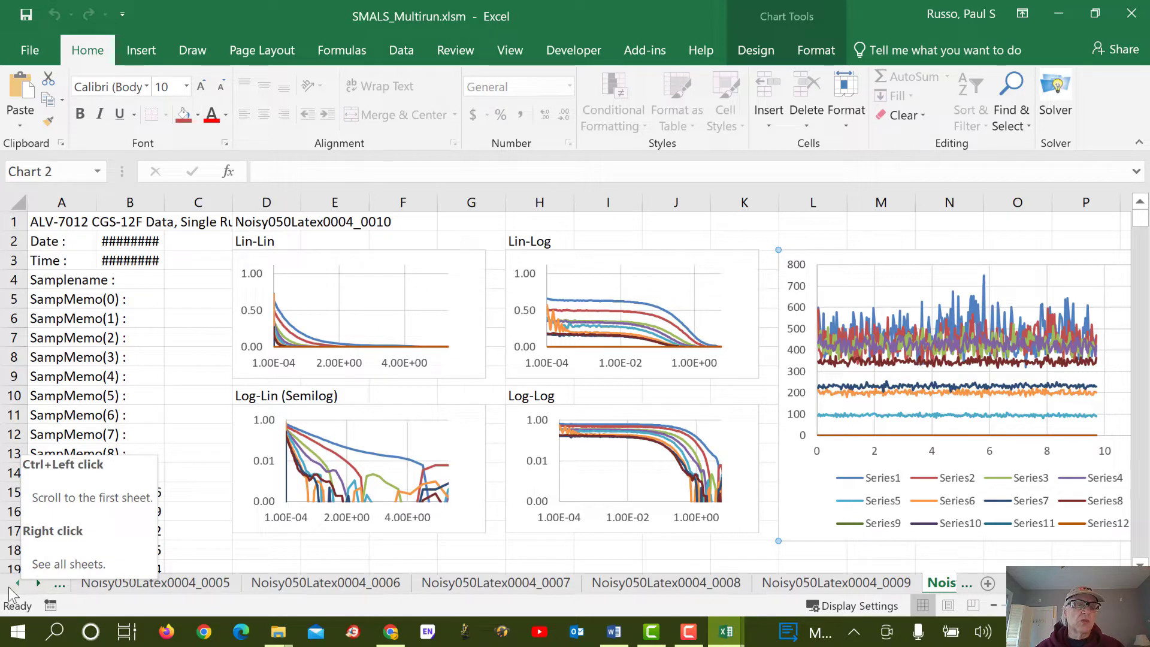
# Step: Examine the correlation and count-rate charts of runs Noisy050Latex0004_0001 through 0004 for noise spikes
pyautogui.moveTo(16, 590); pyautogui.dragTo(17, 591)
pyautogui.click(543, 585)
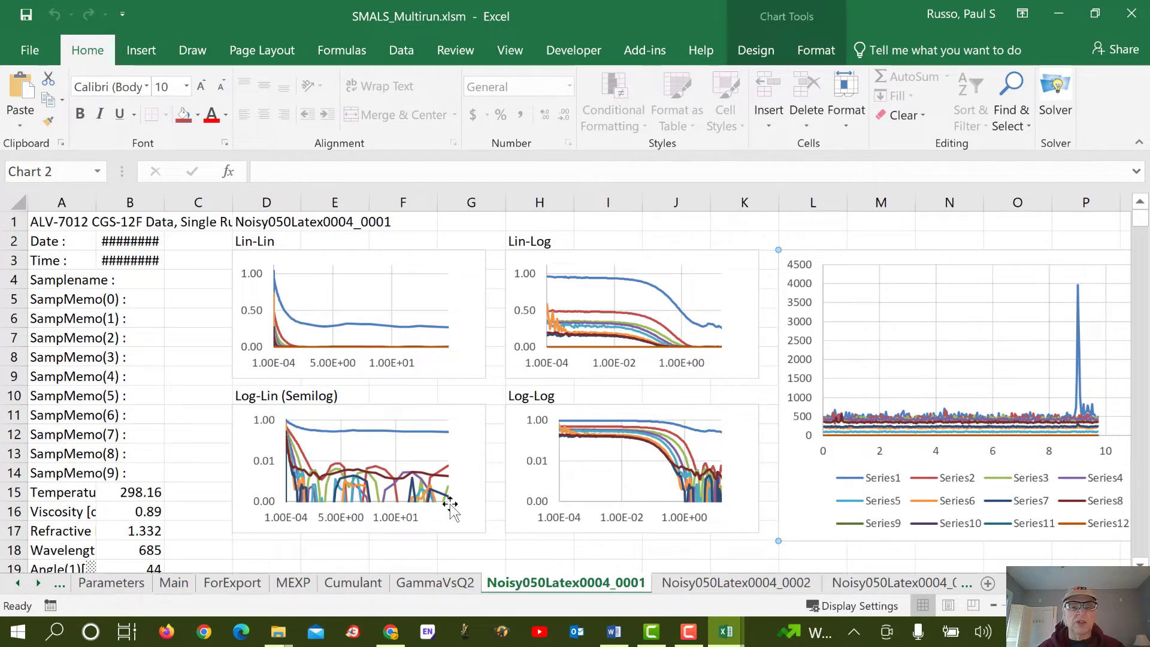
pyautogui.click(691, 591)
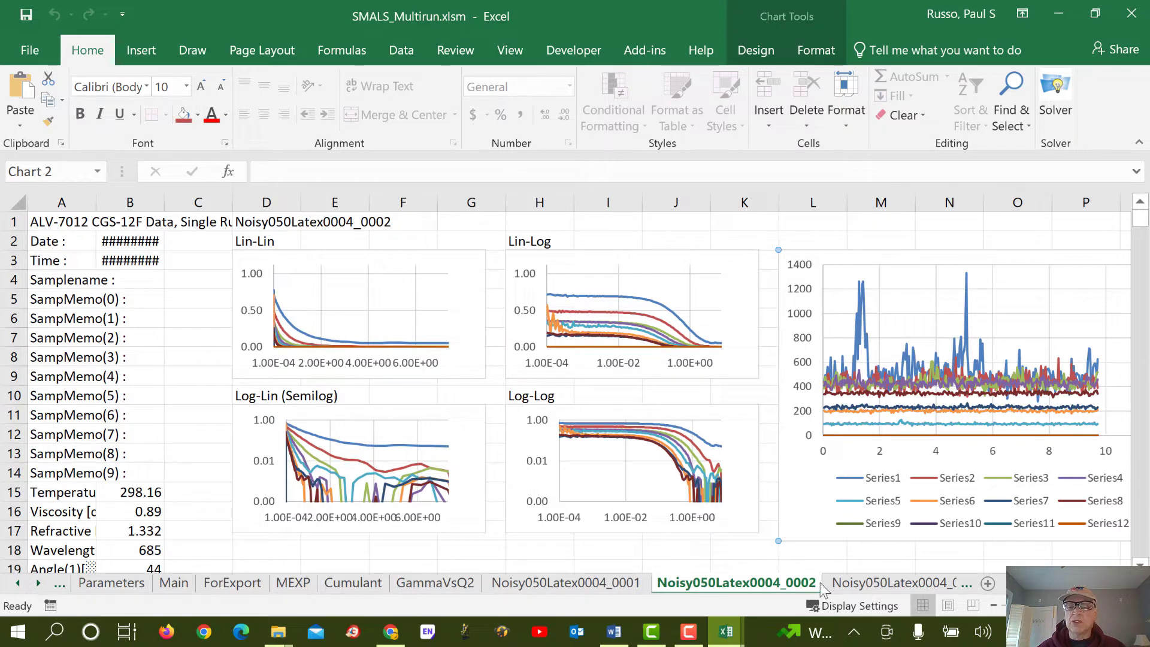
pyautogui.click(839, 583)
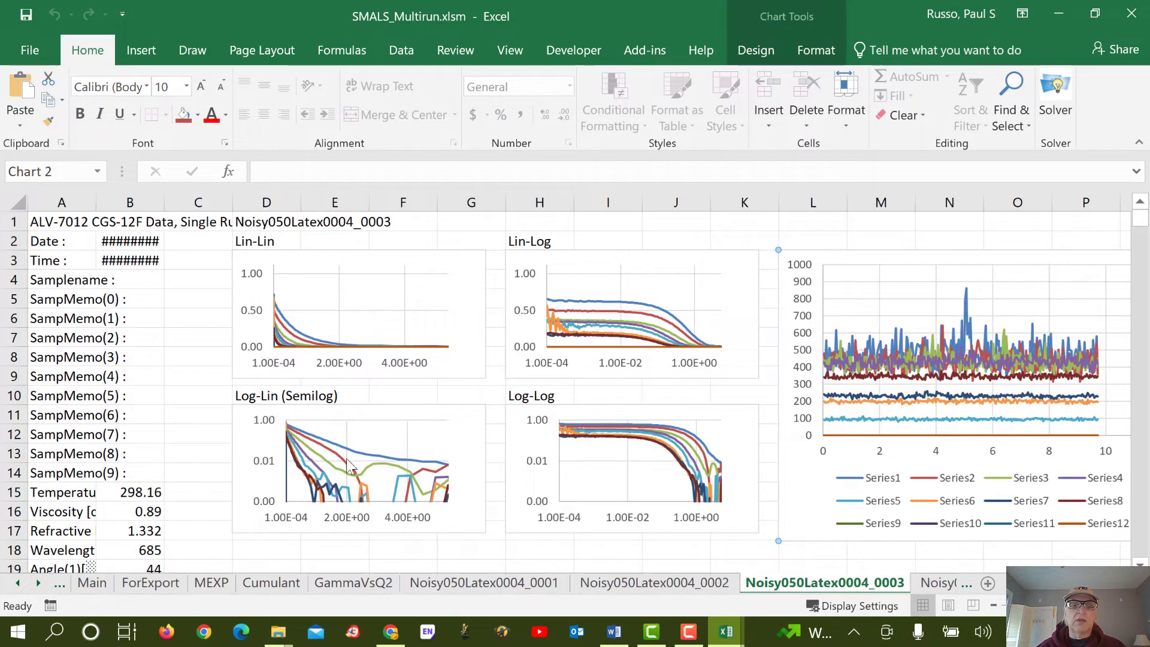
pyautogui.click(937, 582)
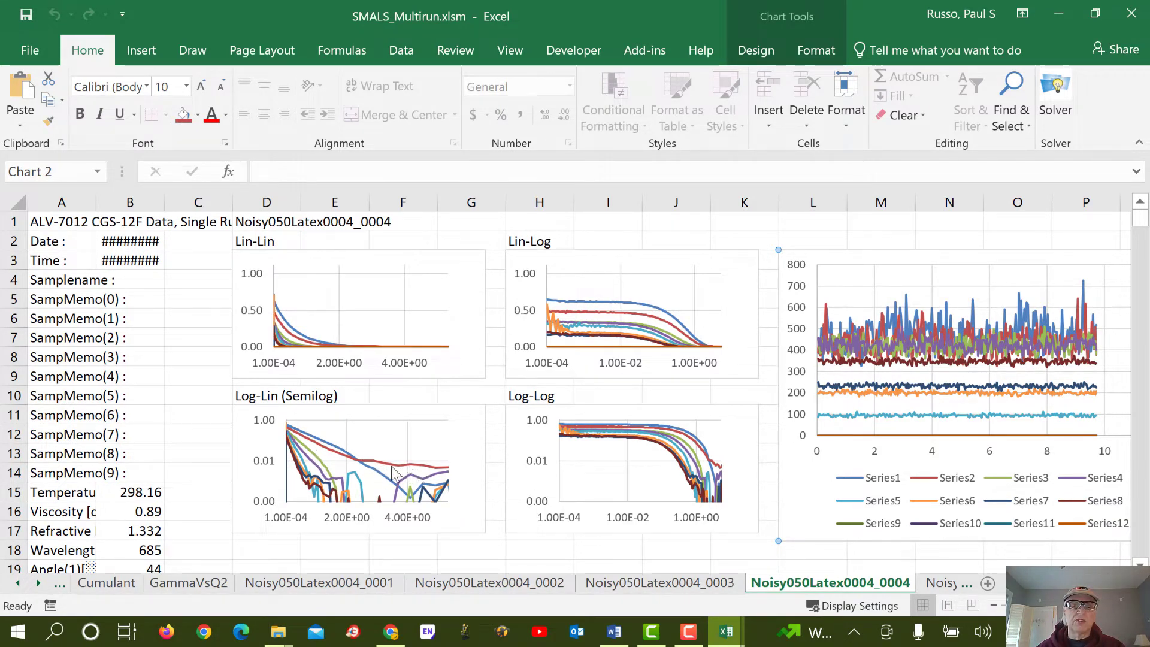
# Step: Examine the correlation and count-rate charts of runs Noisy050Latex0004_0005 through 0007 for noise spikes
pyautogui.click(38, 582)
pyautogui.click(38, 582)
pyautogui.click(38, 582)
pyautogui.click(38, 582)
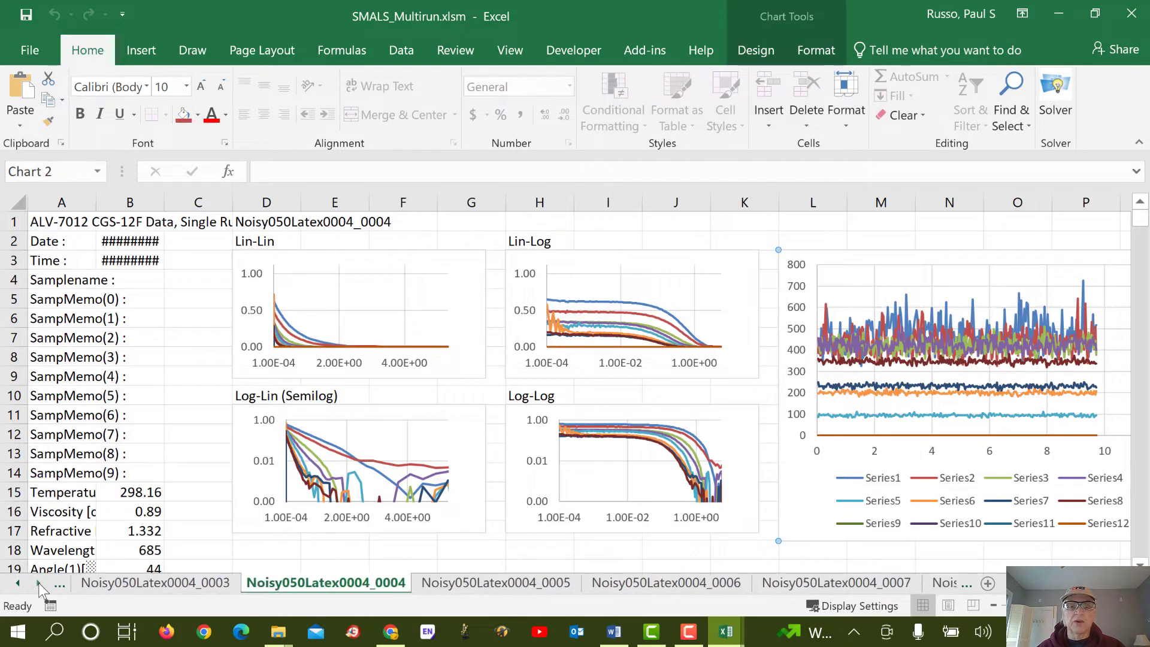
pyautogui.click(443, 577)
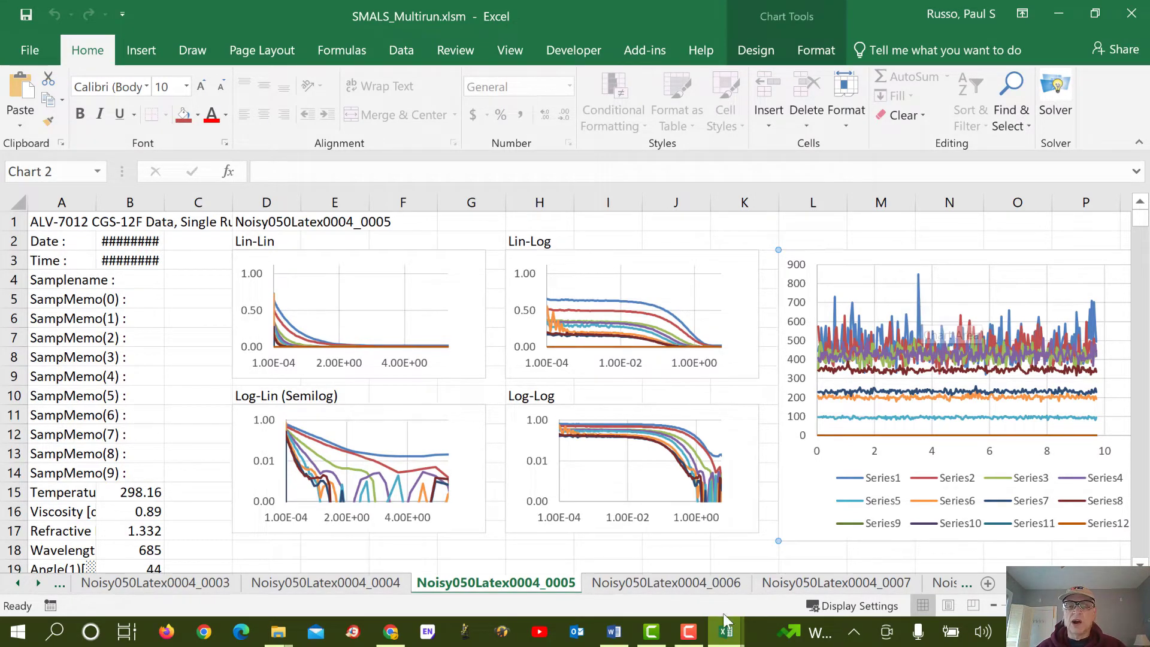
pyautogui.click(709, 584)
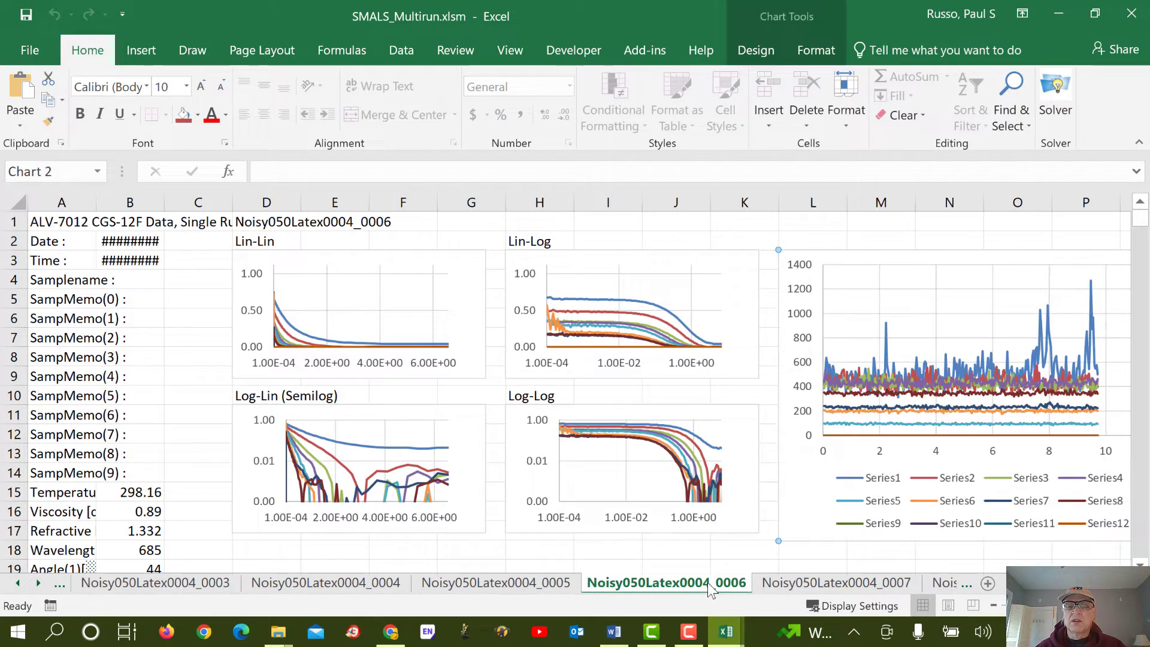
pyautogui.click(794, 586)
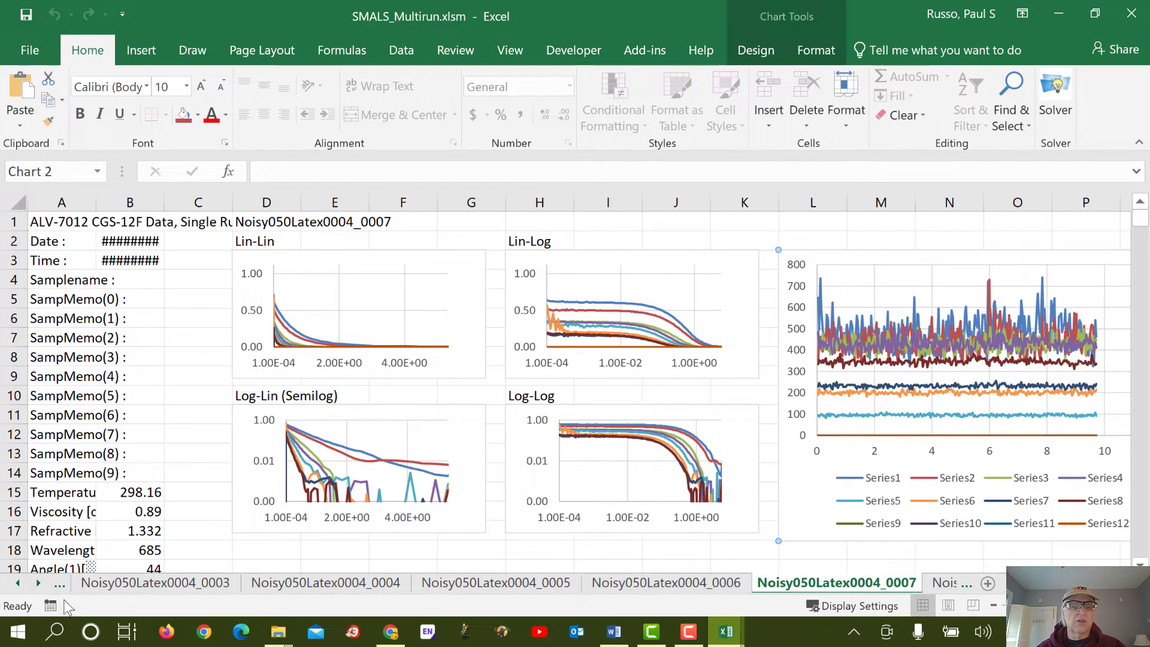
# Step: Examine the correlation and count-rate charts of runs Noisy050Latex0004_0008 through 0010 for noise spikes
pyautogui.click(40, 584)
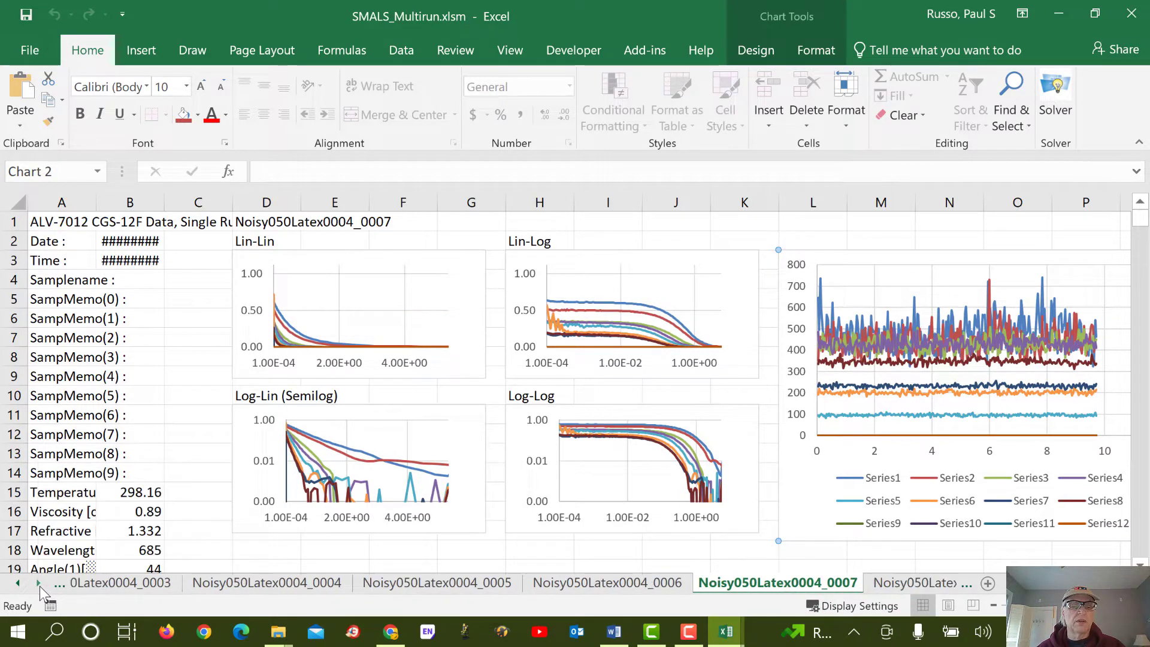
pyautogui.click(40, 585)
pyautogui.click(40, 585)
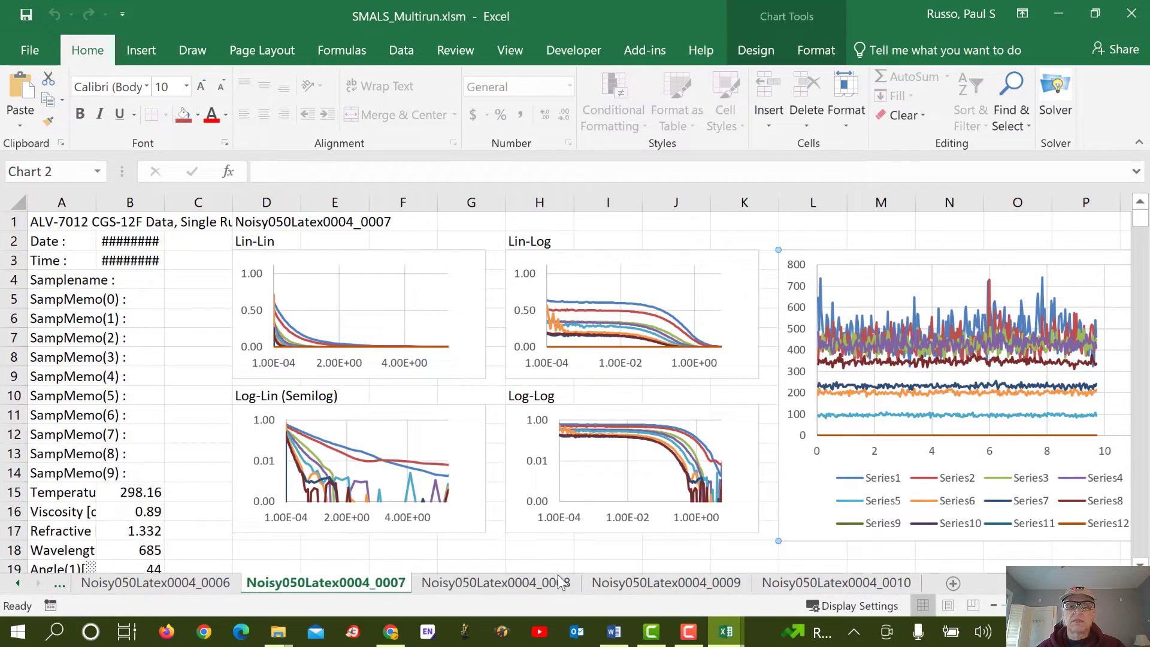
pyautogui.click(560, 583)
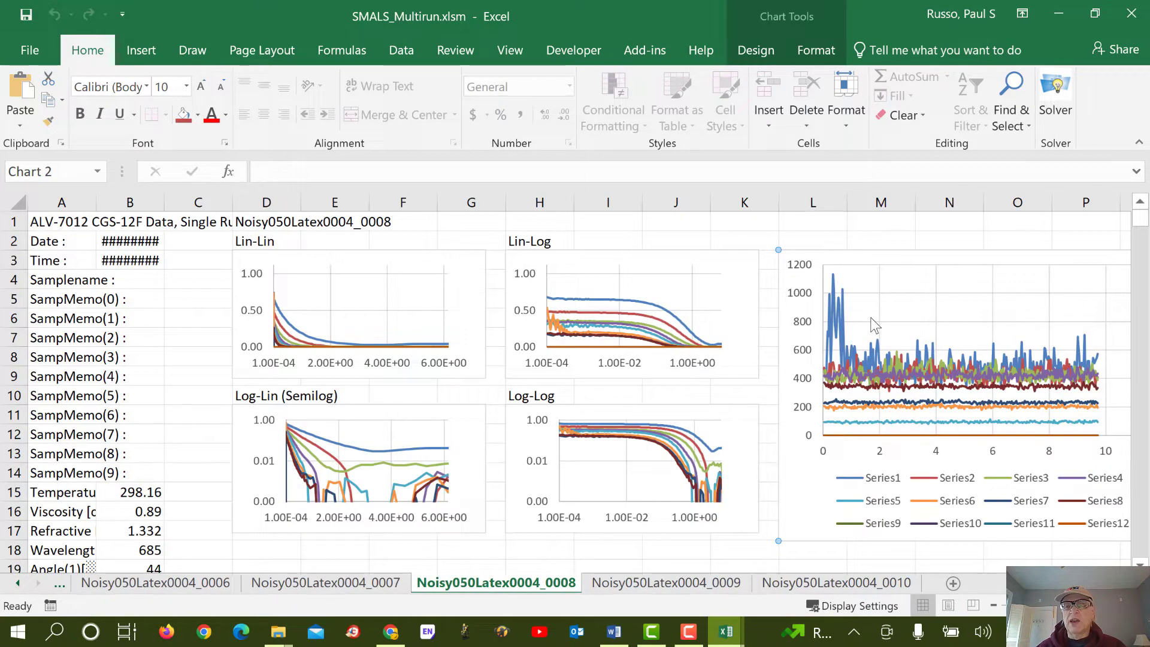
pyautogui.click(687, 589)
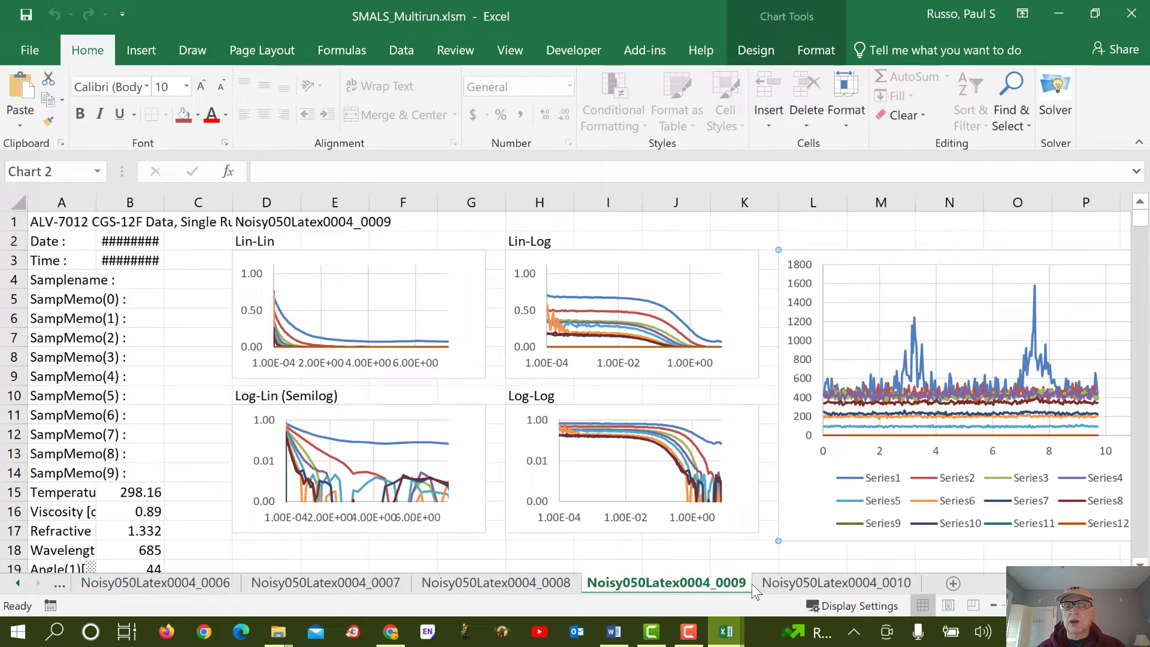
pyautogui.click(793, 584)
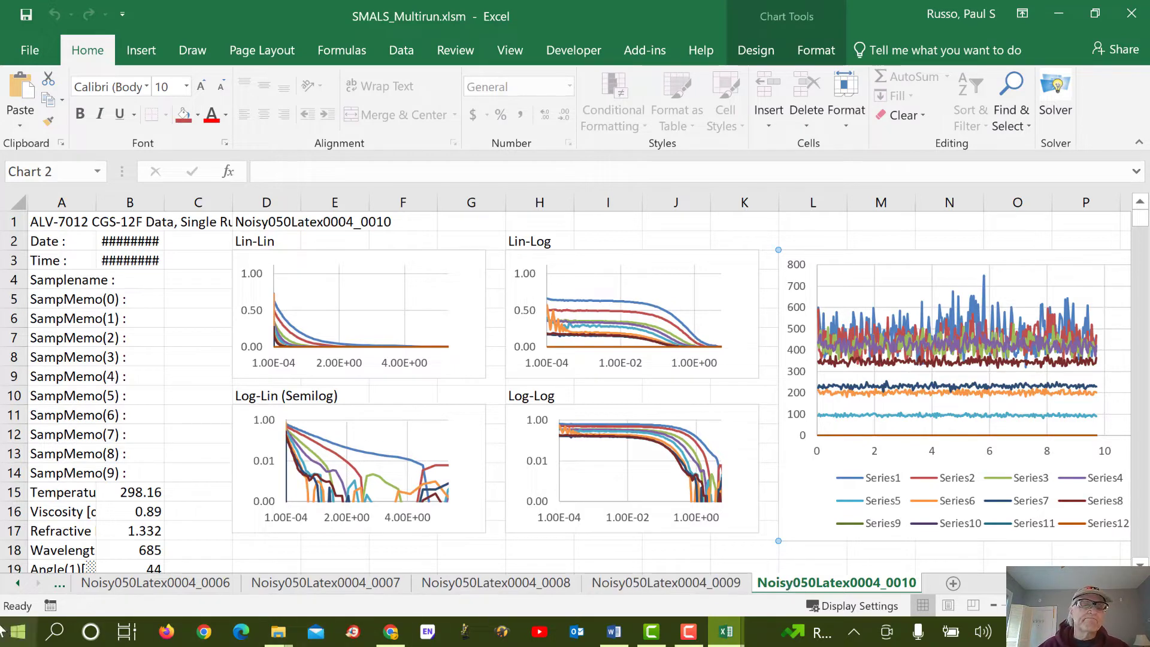
# Step: Clear the loaded run sheets from the Main sheet, acknowledging the logarithmic-chart warnings
pyautogui.click(21, 584)
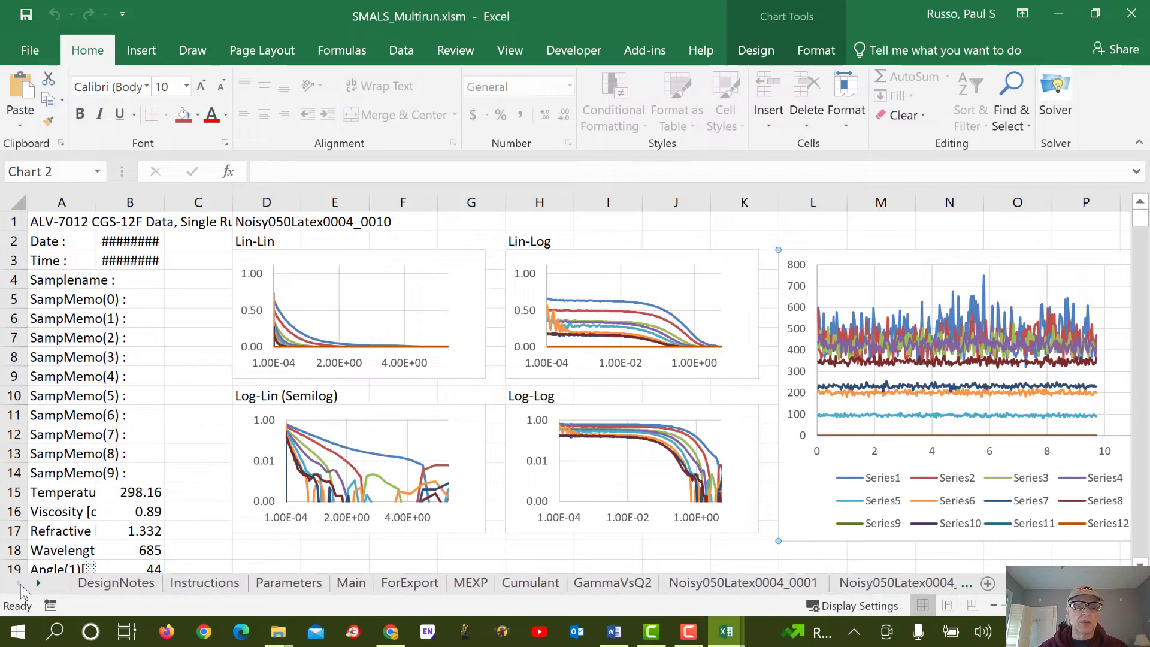
pyautogui.click(355, 586)
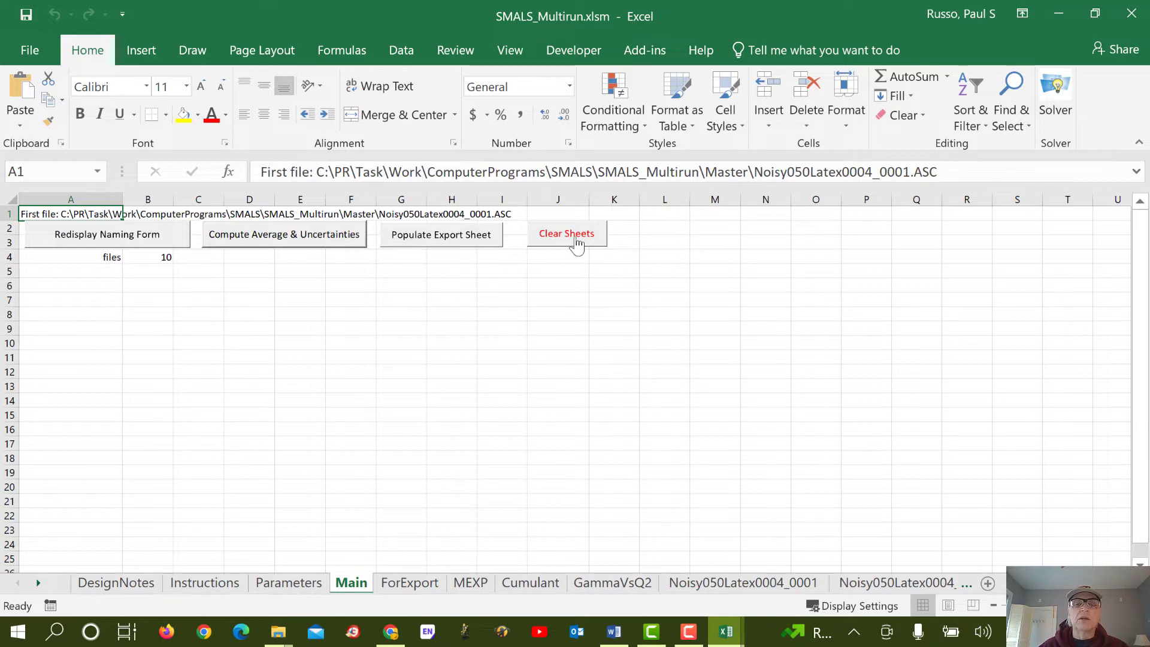
pyautogui.click(577, 242)
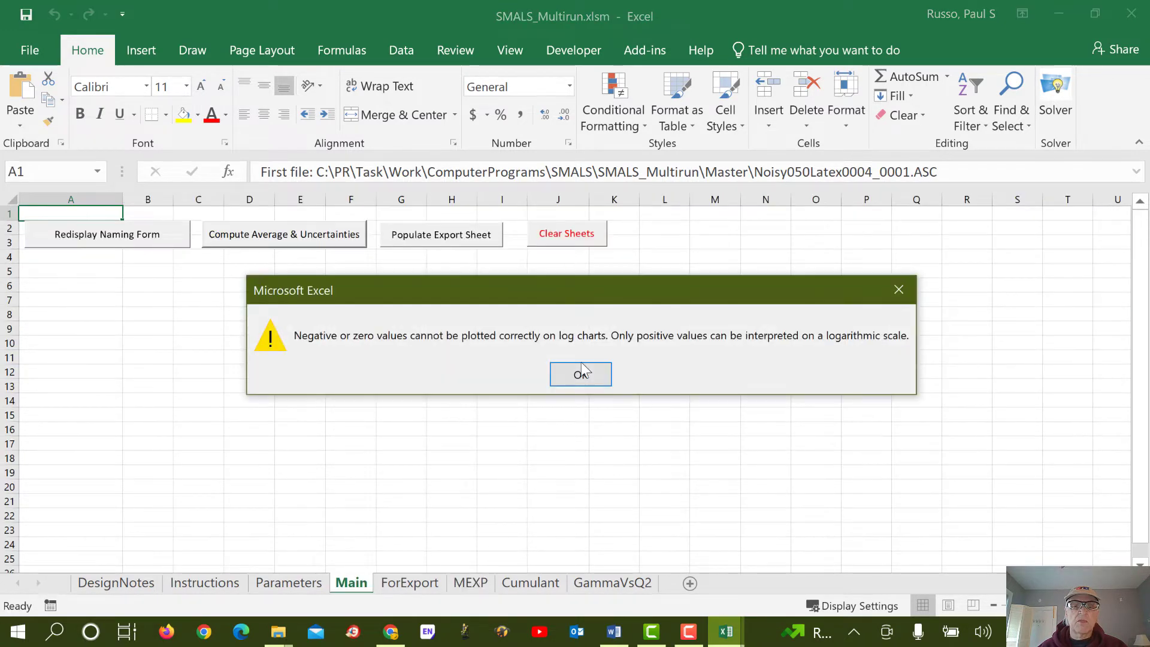
pyautogui.click(582, 370)
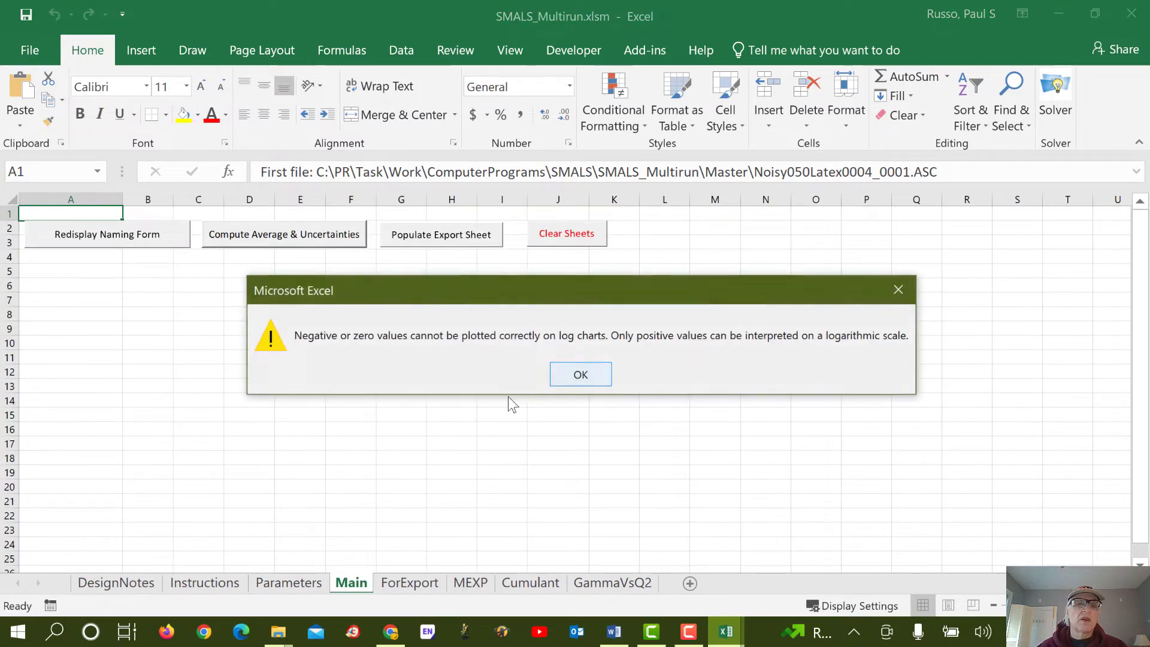
pyautogui.click(595, 378)
pyautogui.click(593, 374)
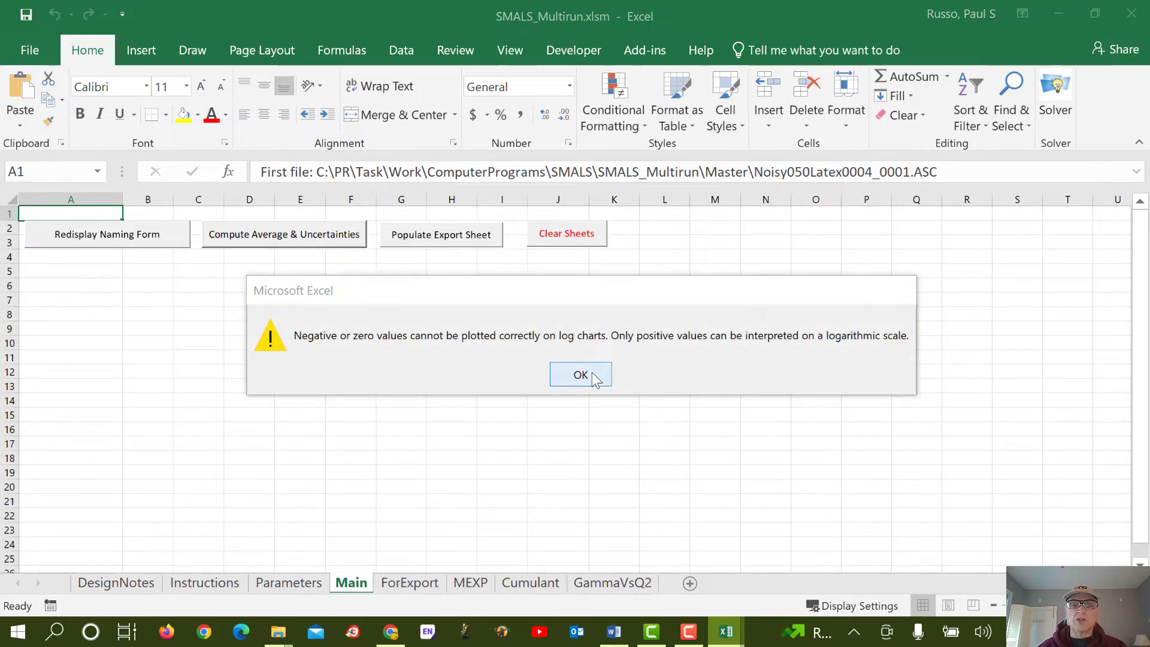
pyautogui.click(592, 373)
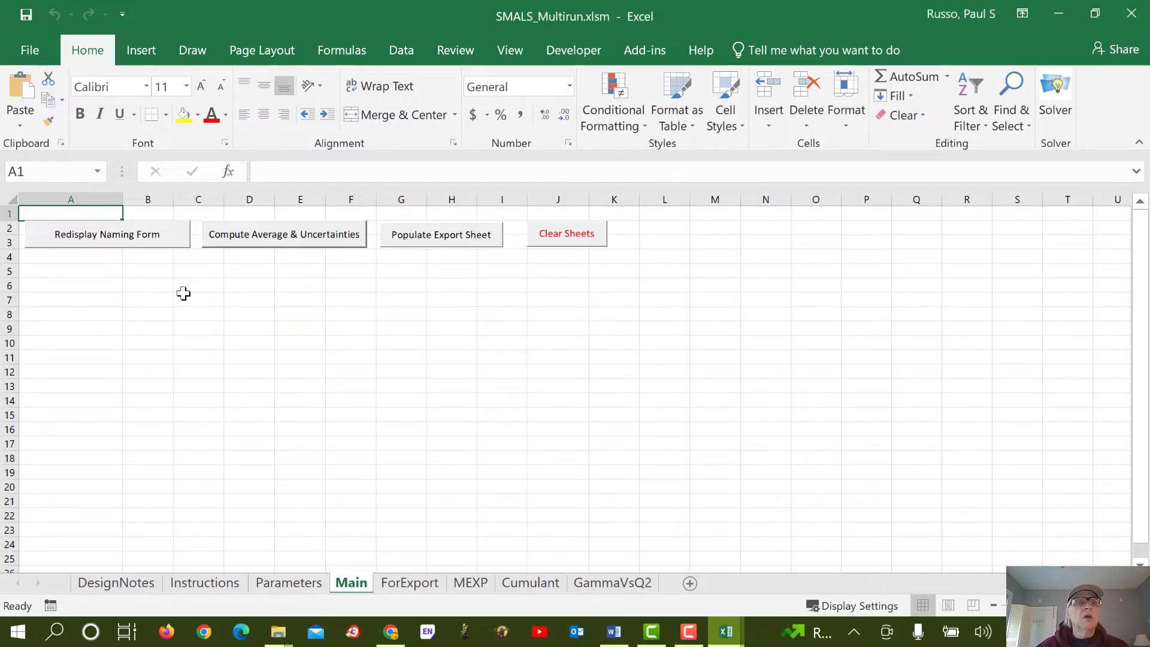
# Step: Load only the files Noisy050Latex0004_0004.ASC, Noisy050Latex0004_0007.ASC and Noisy050Latex0004_0010.ASC through the naming form
pyautogui.click(149, 245)
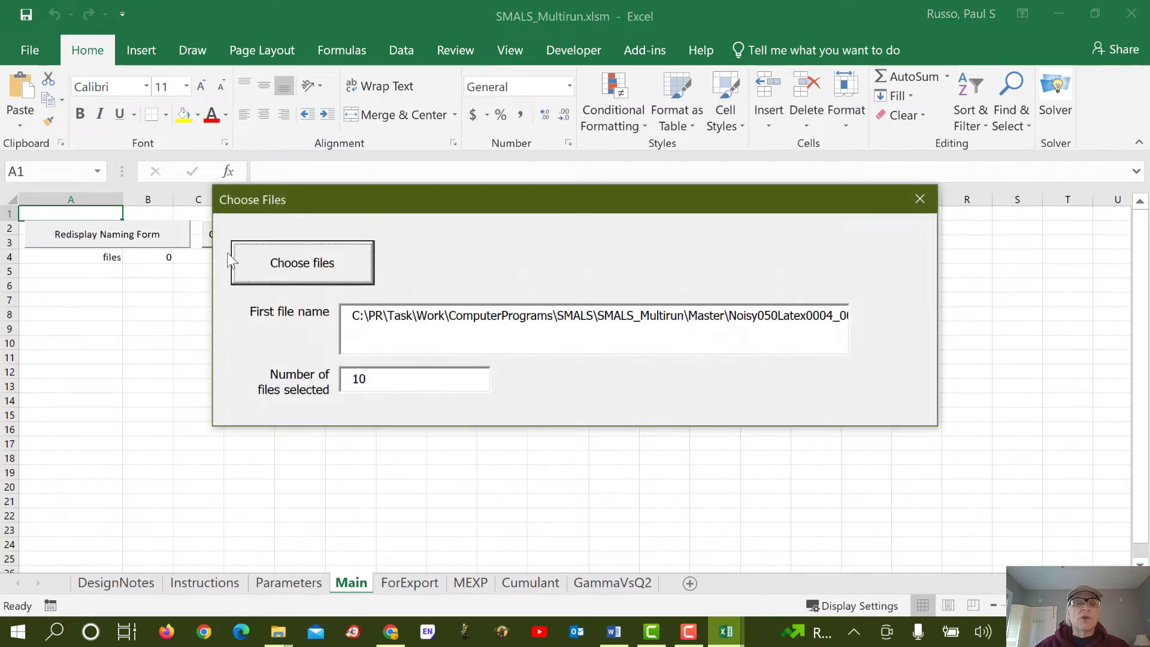
pyautogui.click(282, 252)
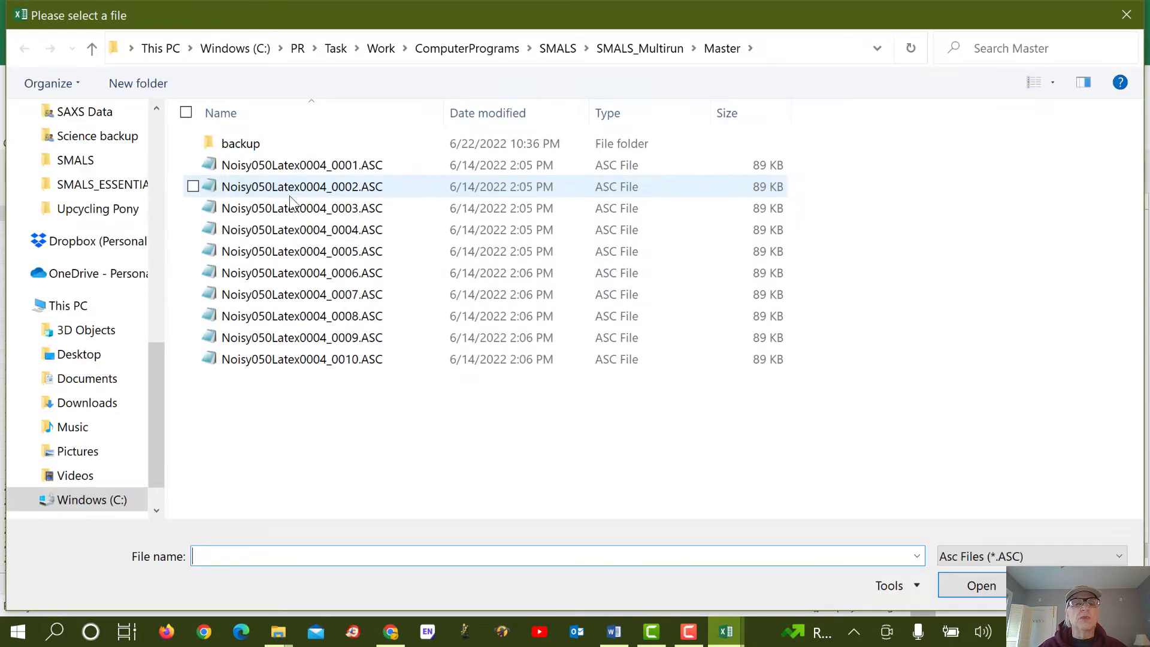
pyautogui.click(304, 234)
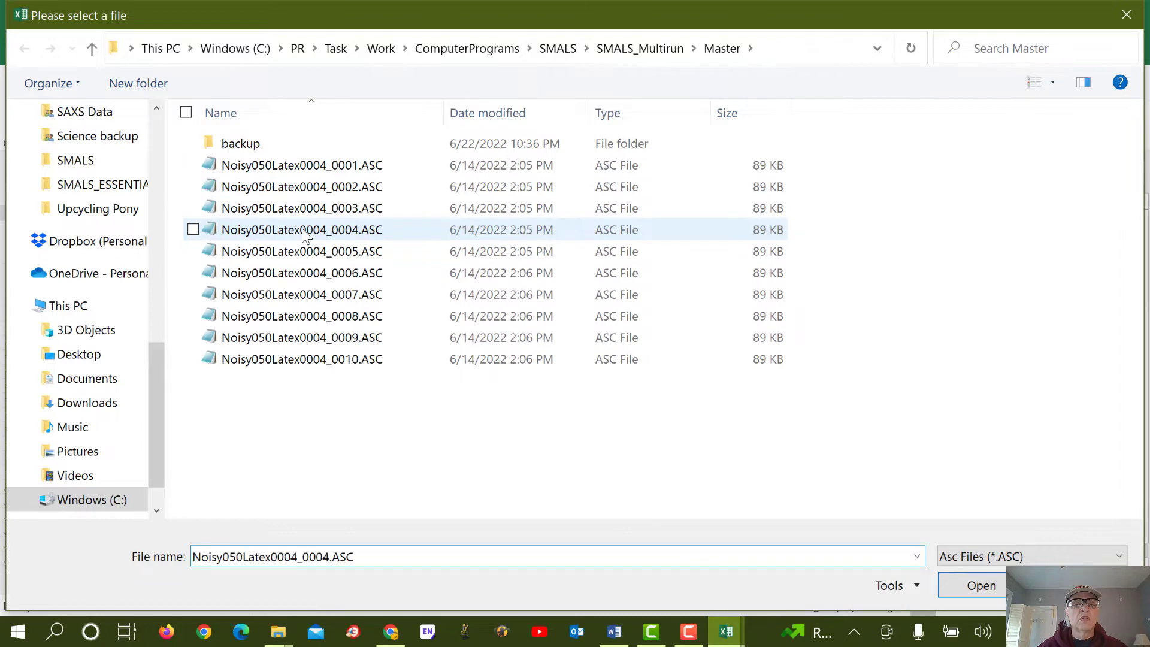
pyautogui.keyDown('ctrl'); pyautogui.click(308, 299); pyautogui.keyUp('ctrl')
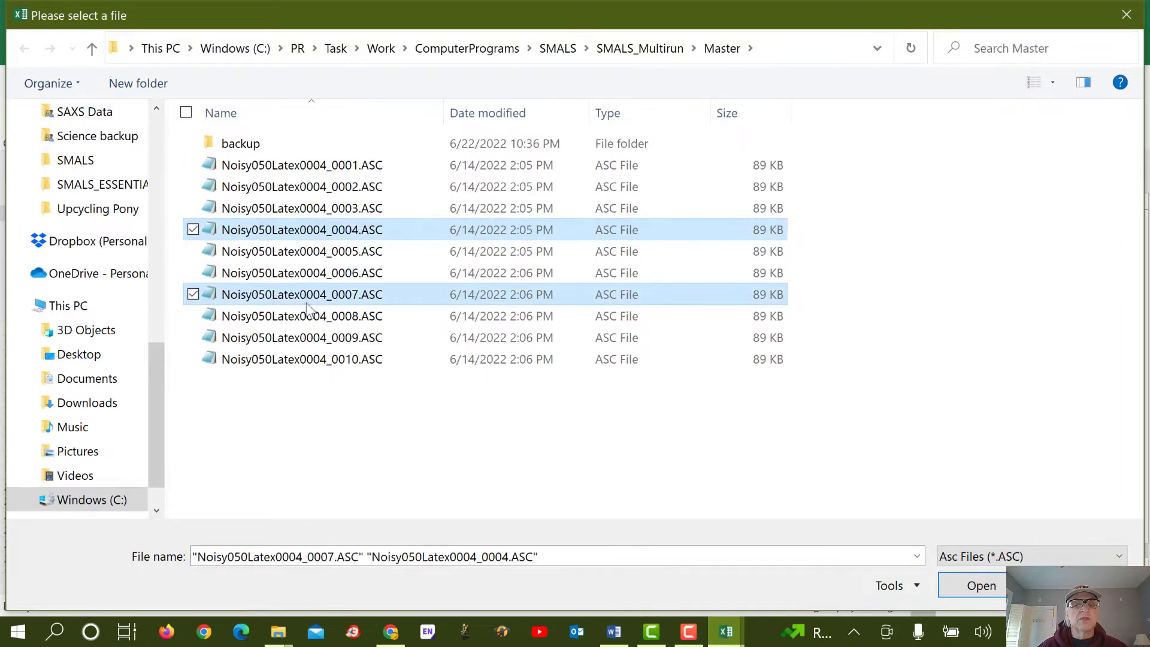
pyautogui.keyDown('ctrl'); pyautogui.click(311, 364); pyautogui.keyUp('ctrl')
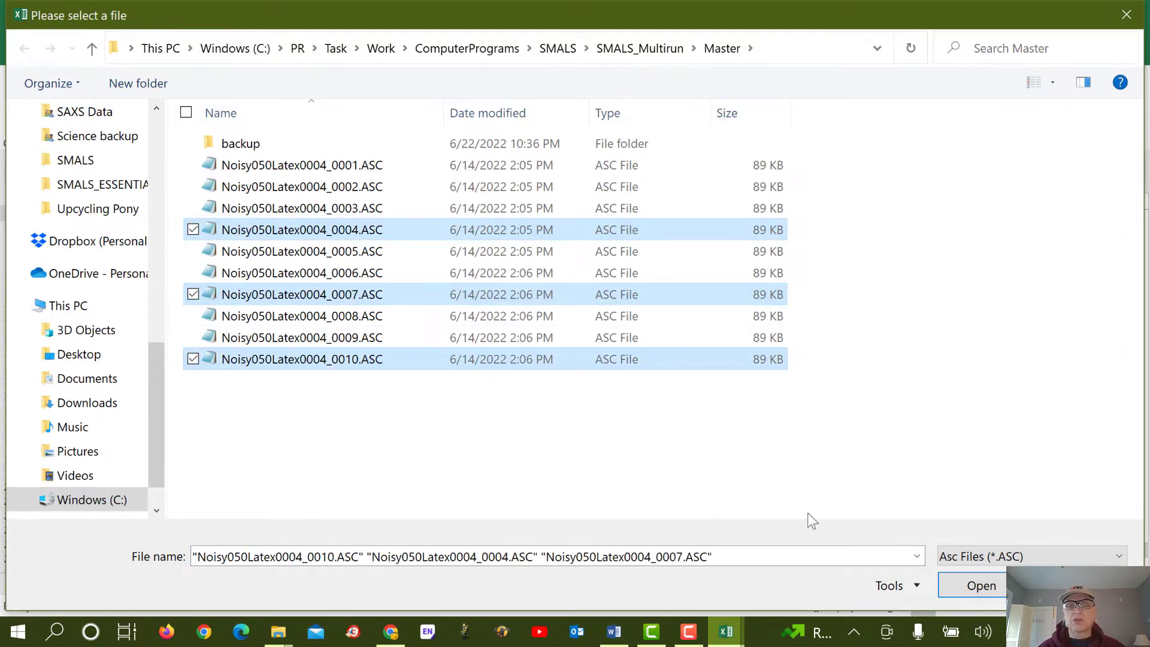
pyautogui.click(955, 585)
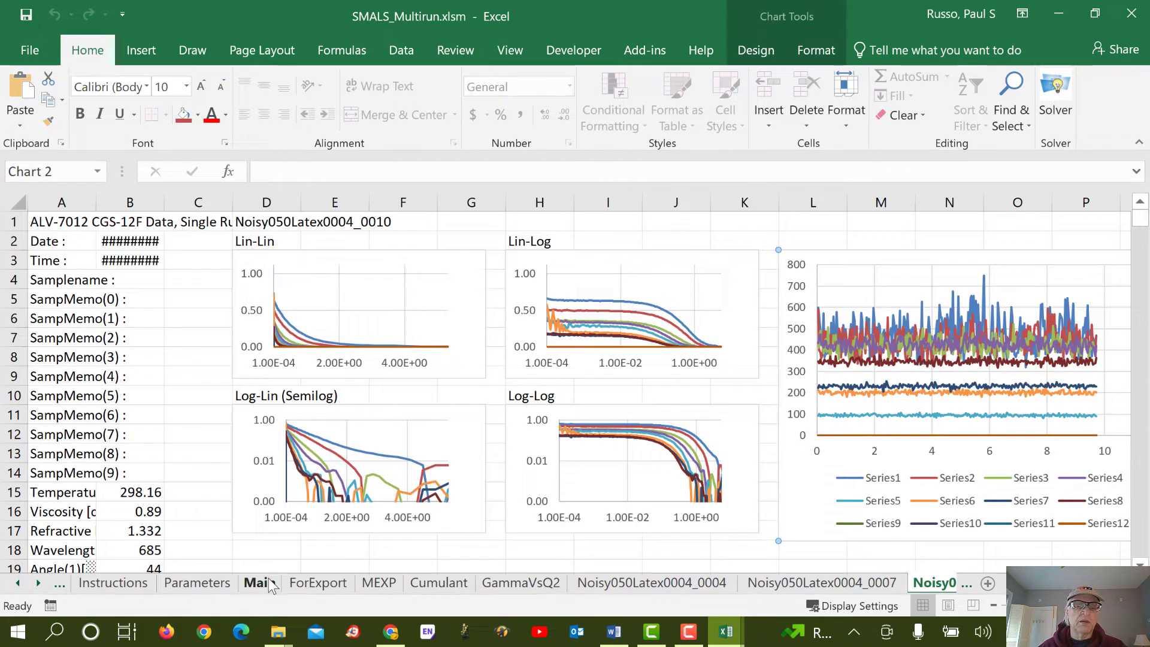
# Step: Open the Parameters sheet to check the wavelength, refractive index, viscosity and temperature
pyautogui.click(198, 584)
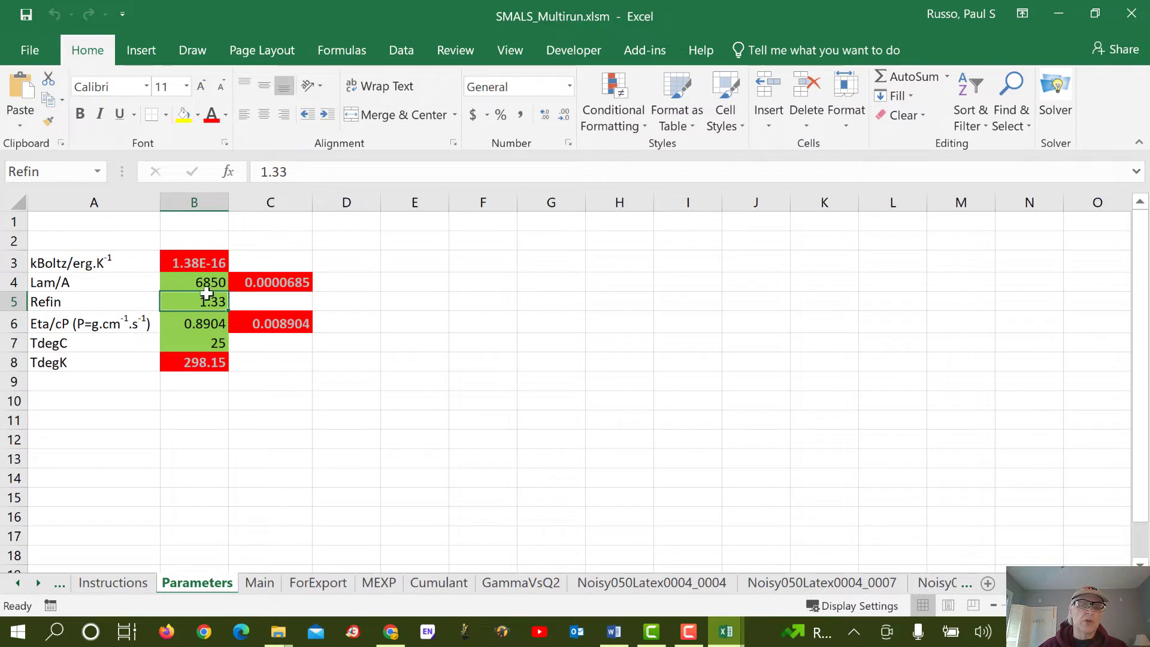
# Step: Compute the averages and uncertainties of the loaded runs on the Main sheet, acknowledge the lag-time message, and populate the export sheet
pyautogui.click(271, 582)
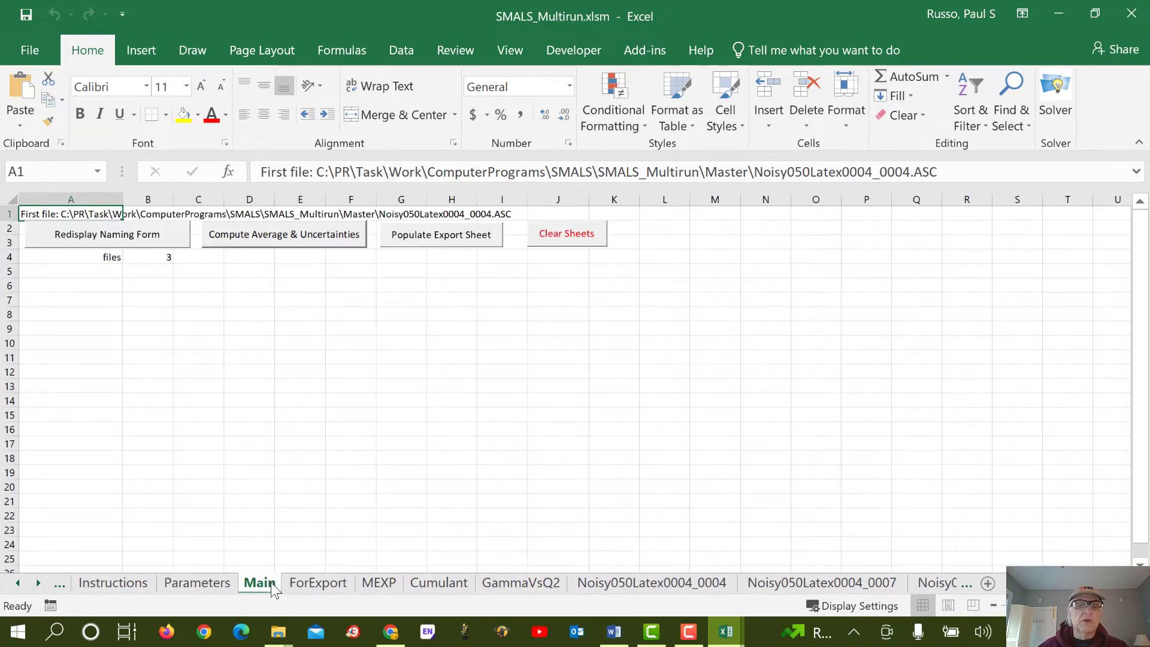
pyautogui.click(271, 243)
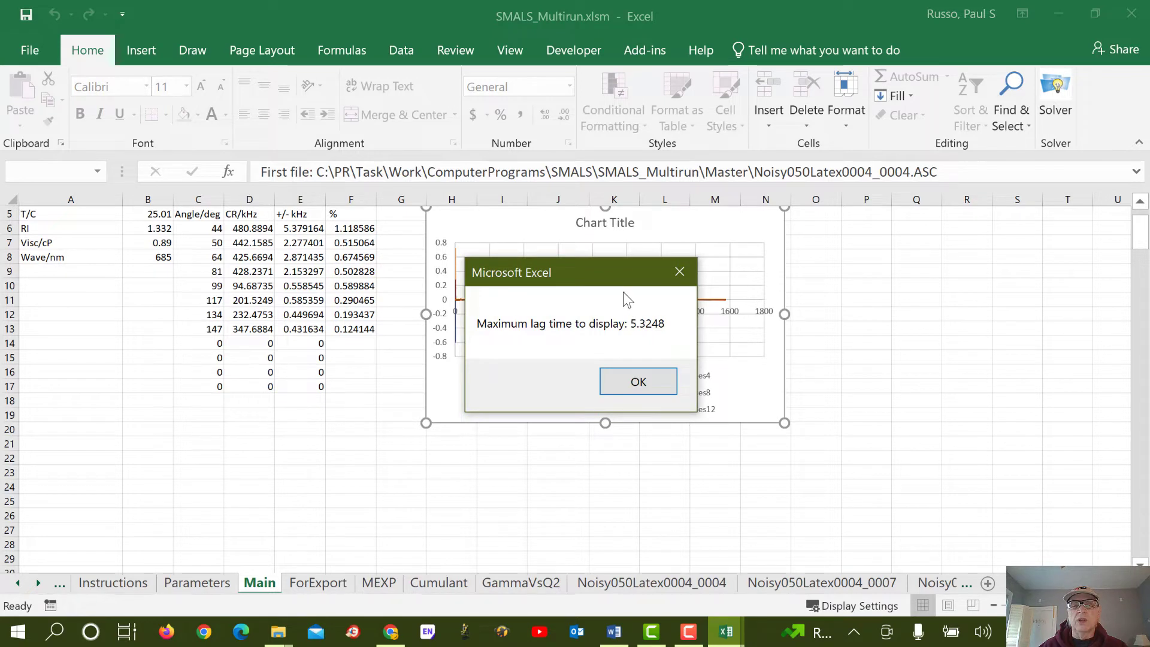
pyautogui.click(635, 381)
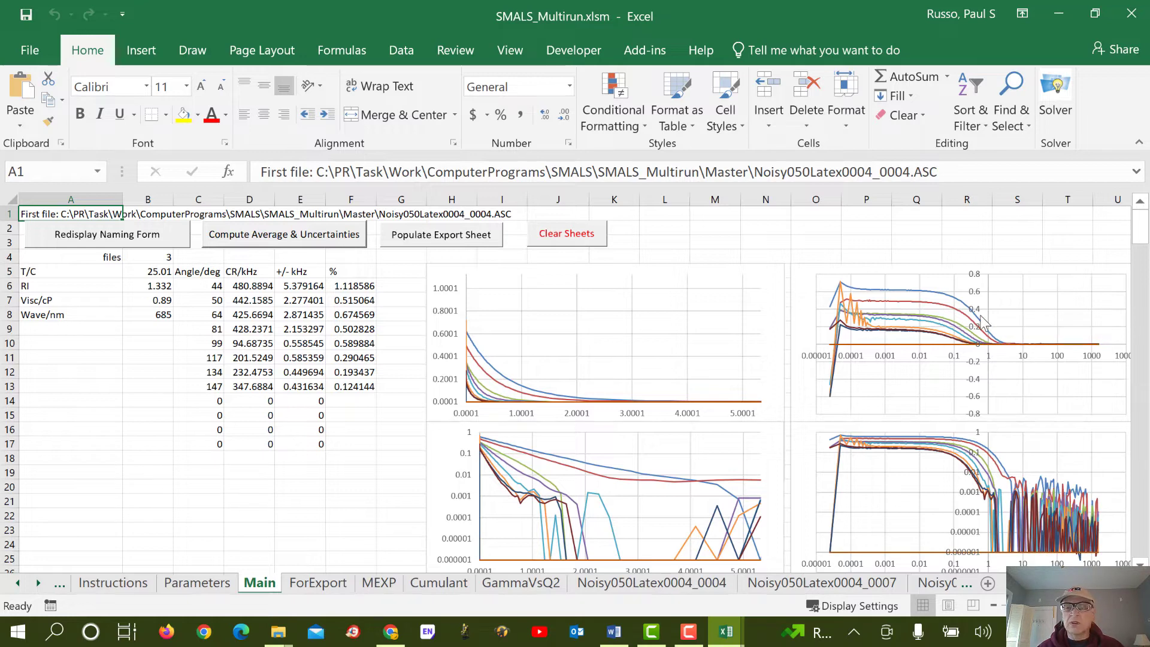
pyautogui.scroll(-1, 984, 324)
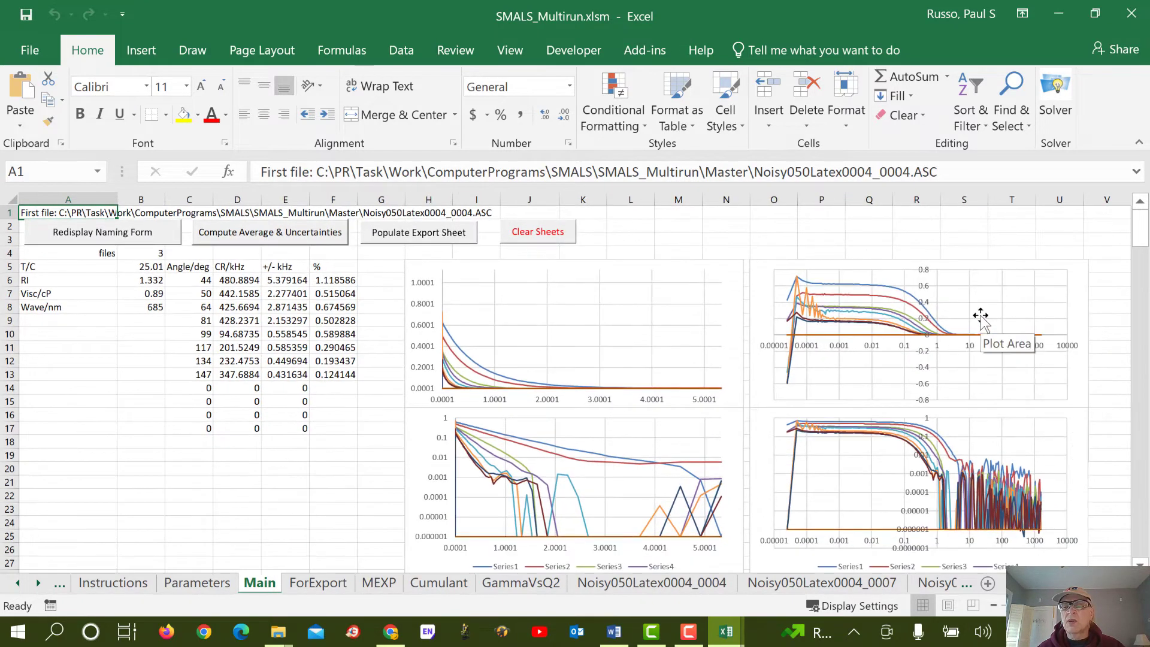
pyautogui.scroll(-1, 980, 316)
pyautogui.scroll(1, 981, 316)
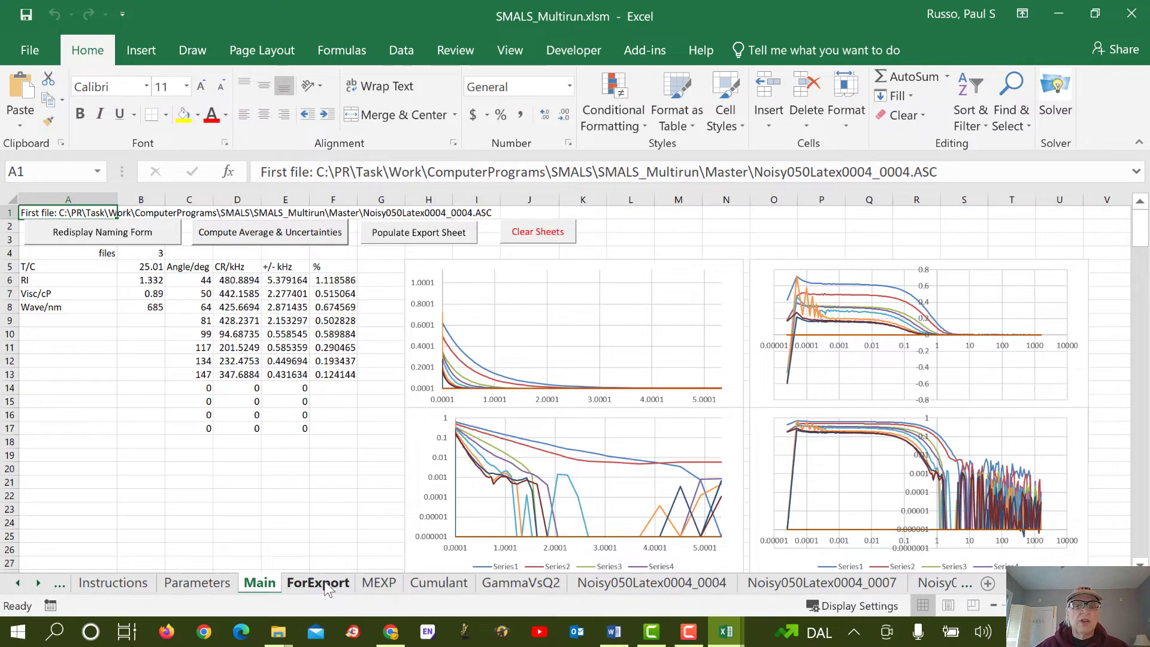
pyautogui.click(430, 242)
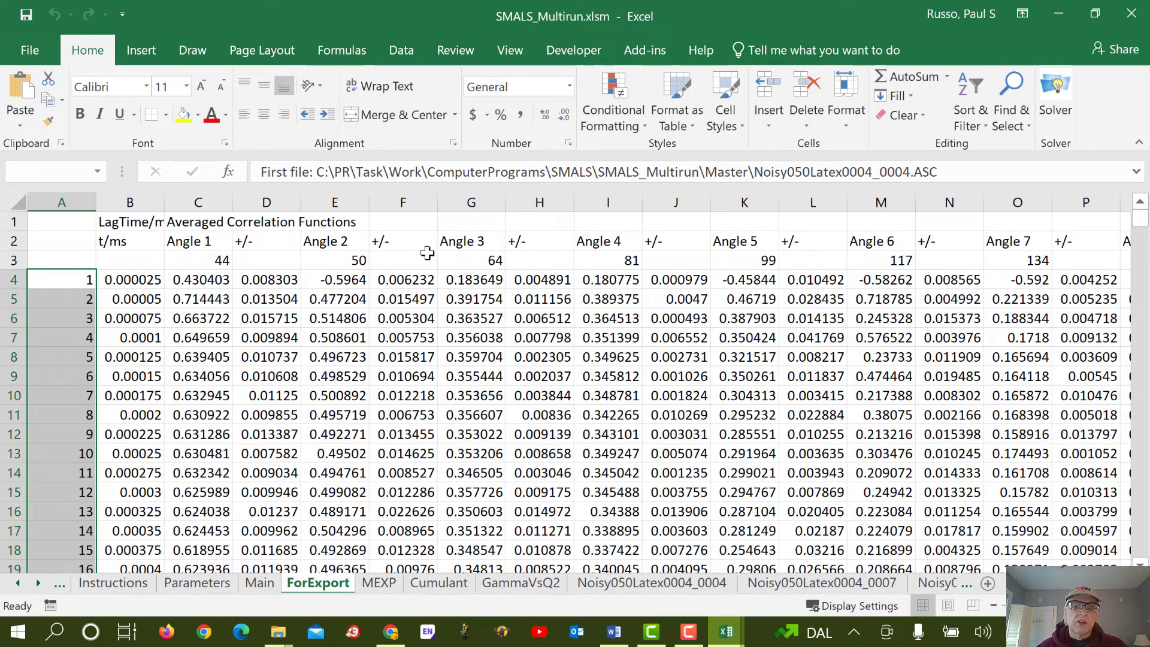
# Step: Review the Solver objective, goal and variable cells for the MEXP sheet, then close the Solver parameters without solving
pyautogui.click(380, 581)
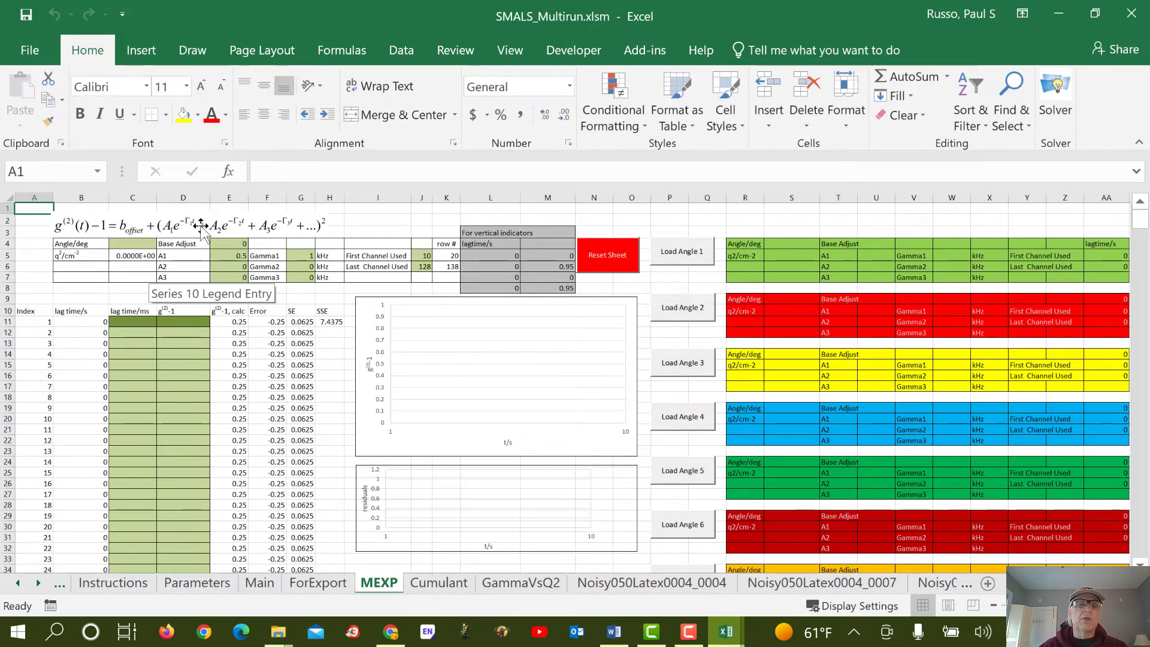
pyautogui.click(403, 54)
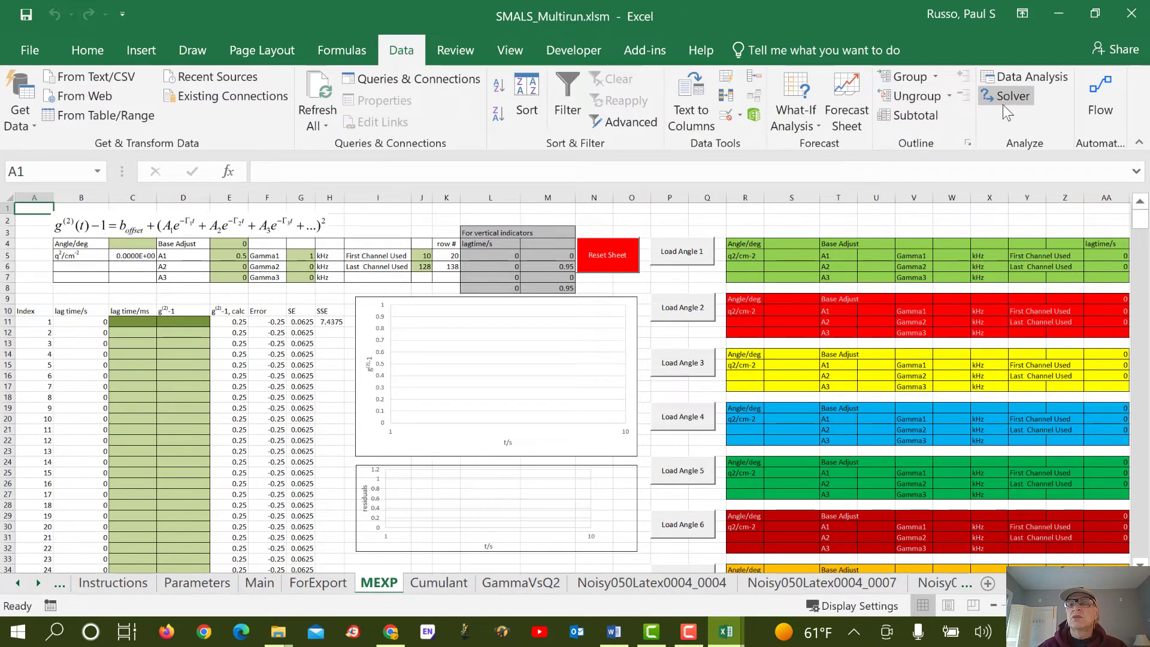
pyautogui.click(1005, 103)
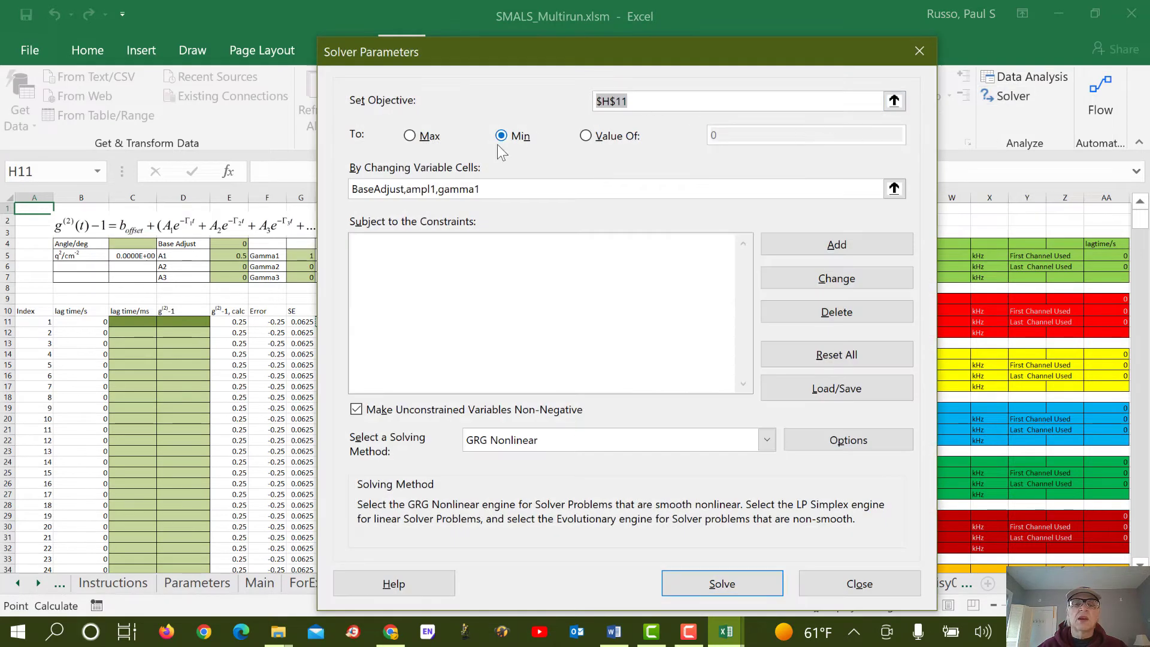
pyautogui.moveTo(520, 55); pyautogui.dragTo(709, 129)
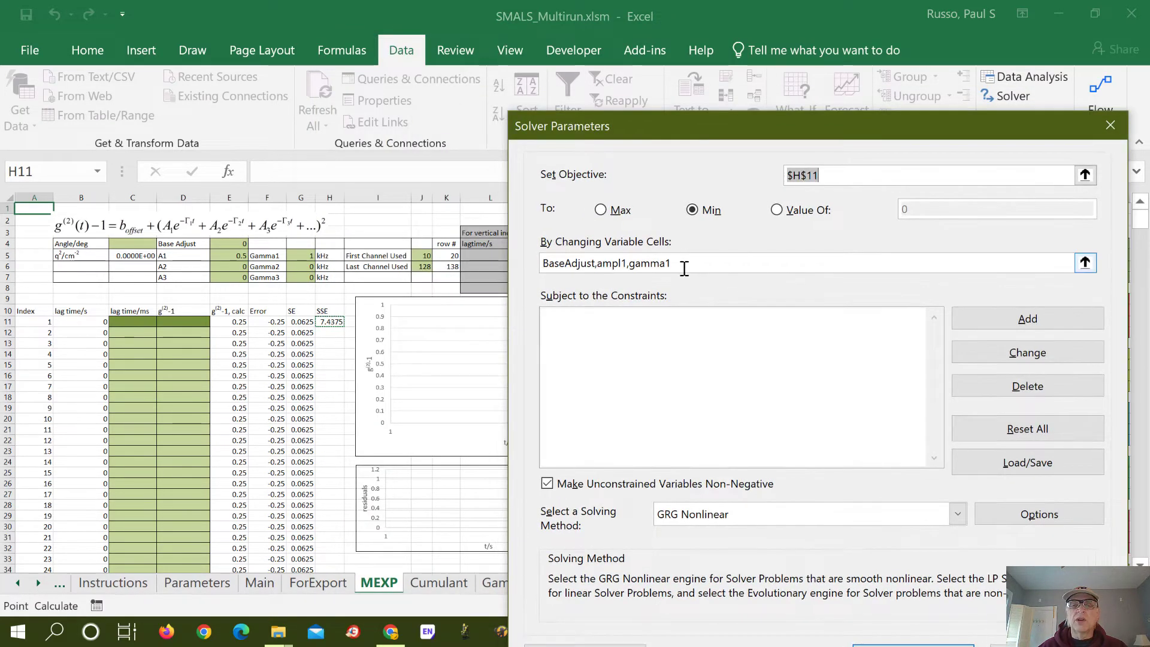
pyautogui.moveTo(685, 268); pyautogui.dragTo(533, 268)
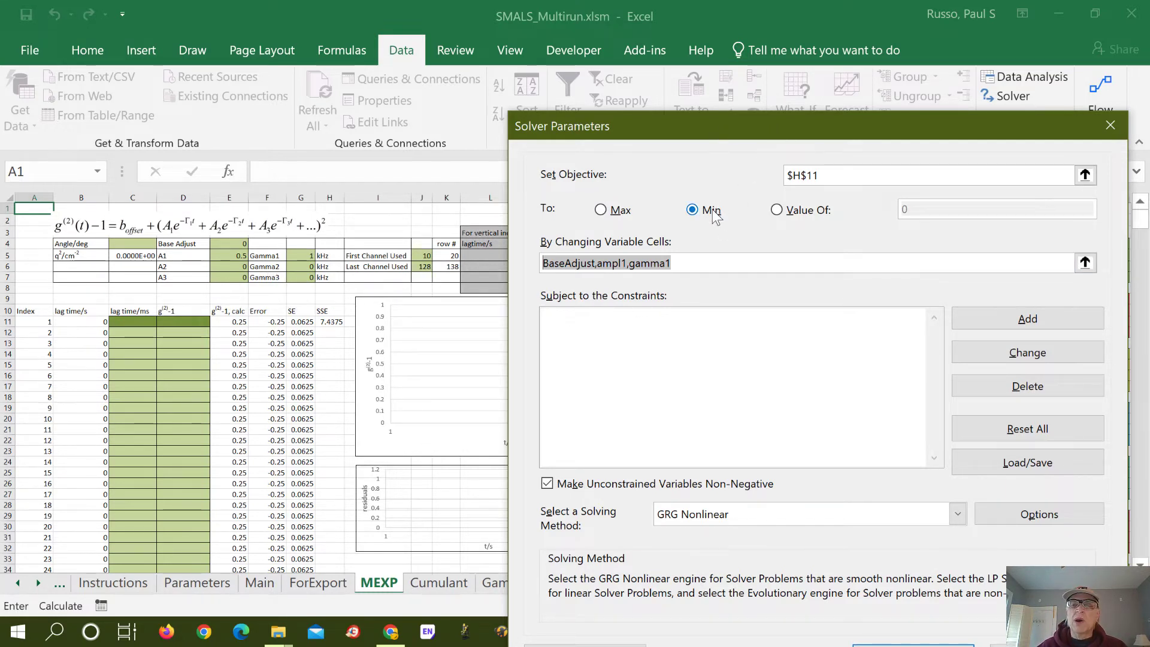
pyautogui.moveTo(806, 123); pyautogui.dragTo(1012, 157)
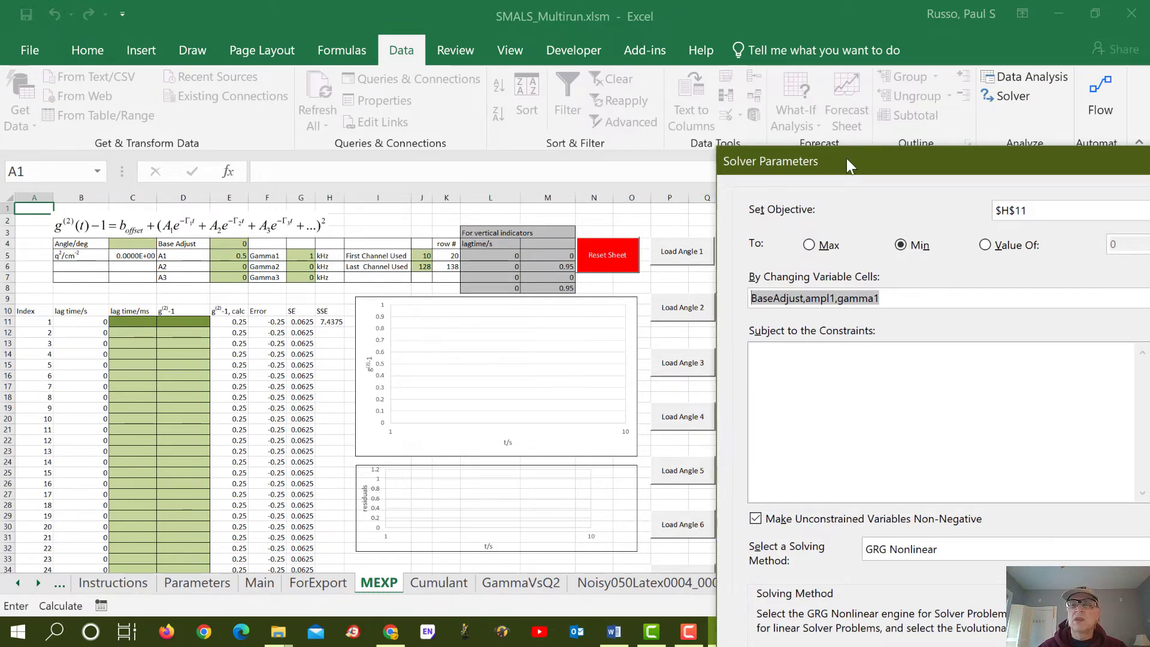
pyautogui.moveTo(847, 158); pyautogui.dragTo(437, 71)
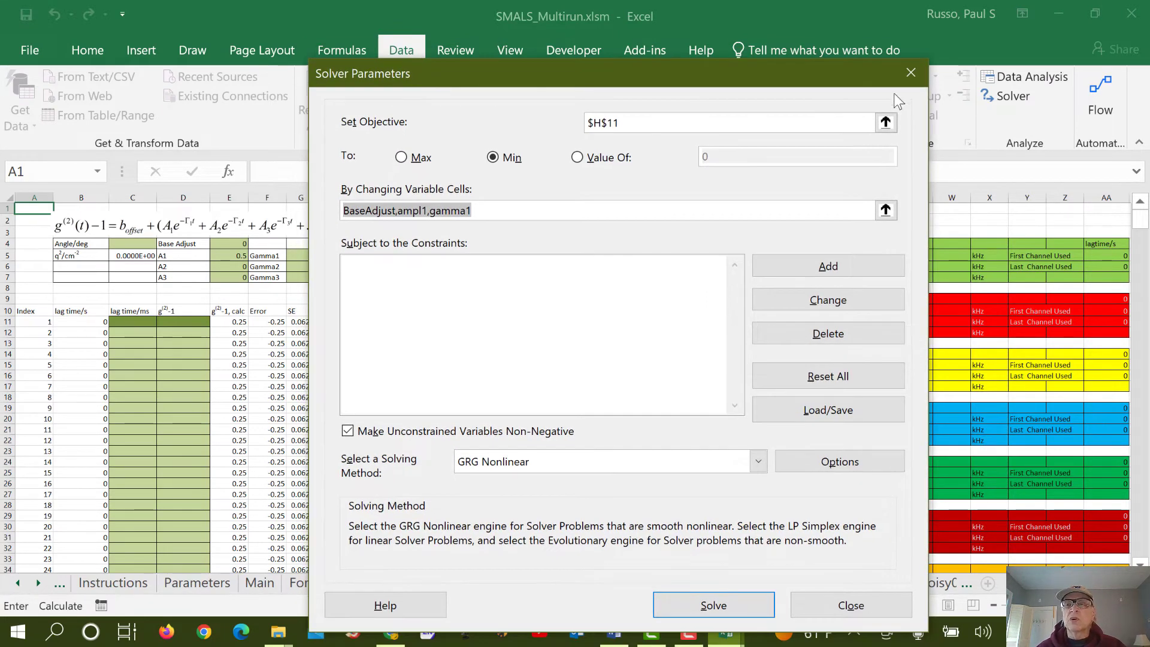
pyautogui.click(911, 74)
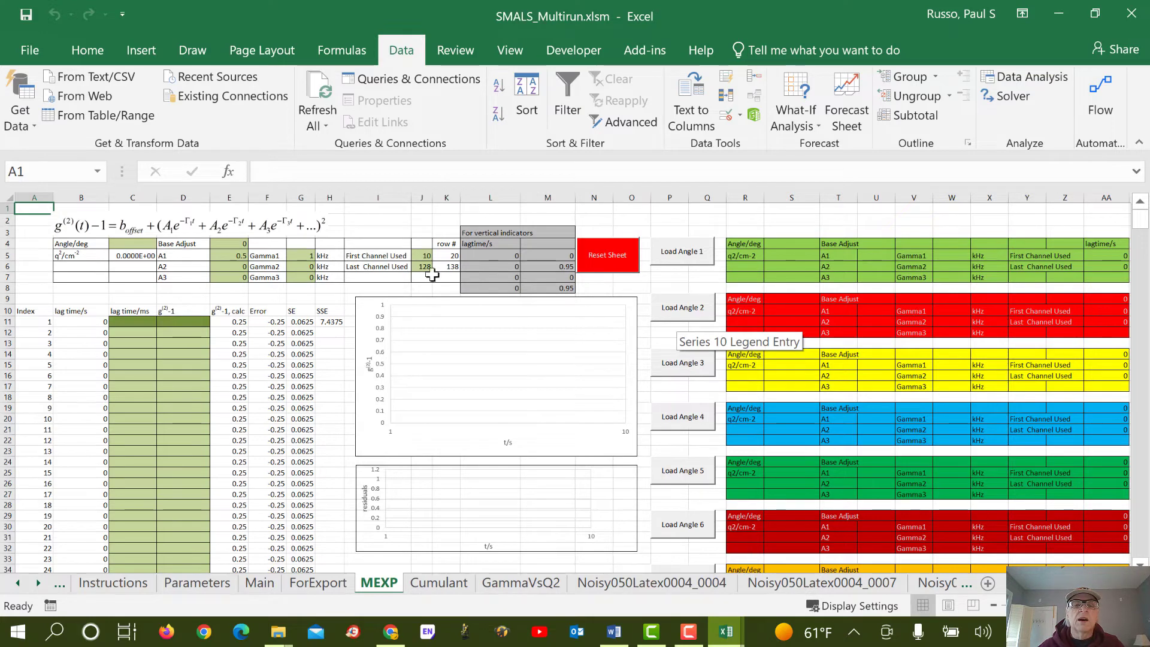
# Step: Set First Channel Used to 15 on the MEXP sheet
pyautogui.click(428, 254)
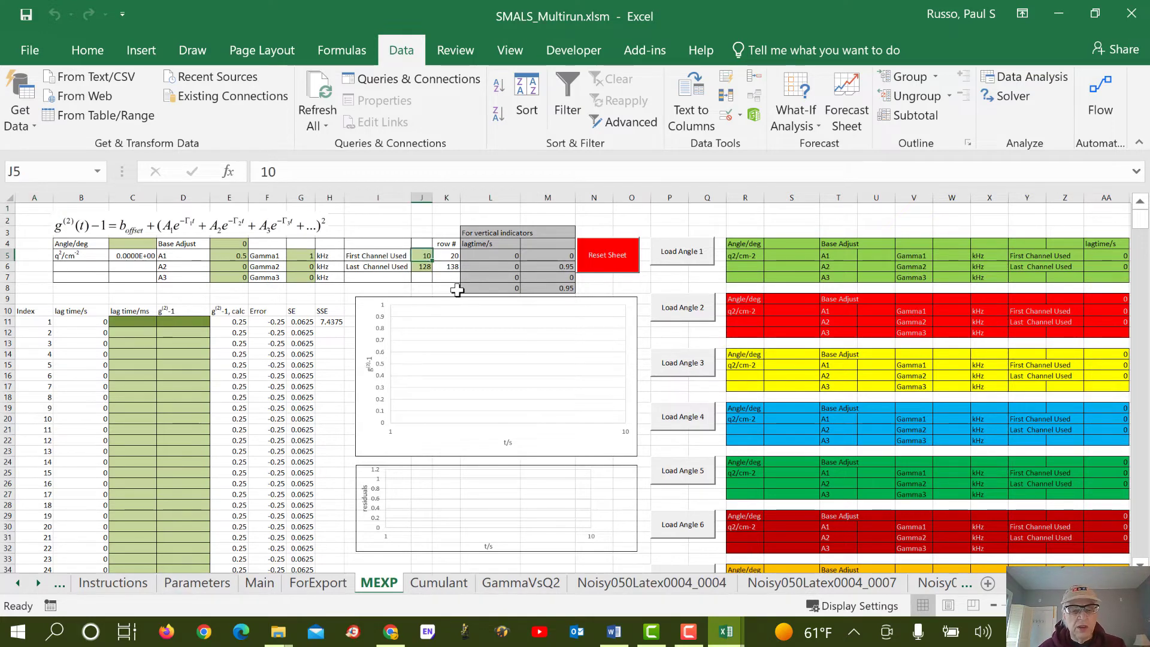
pyautogui.write('1')
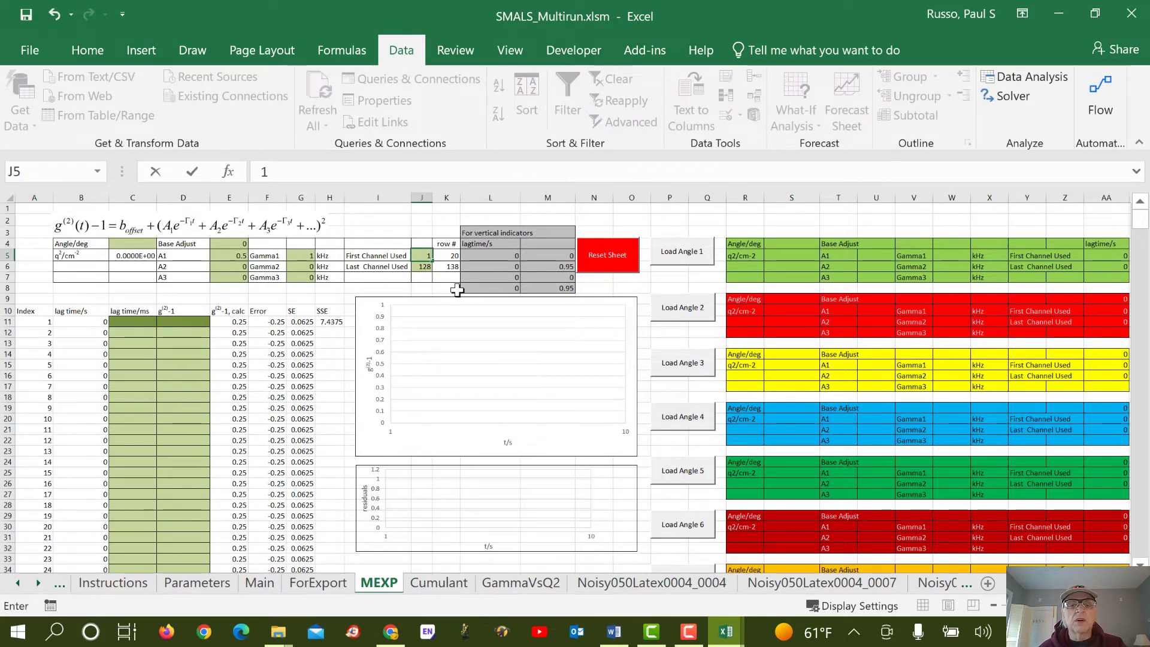
pyautogui.write('5')
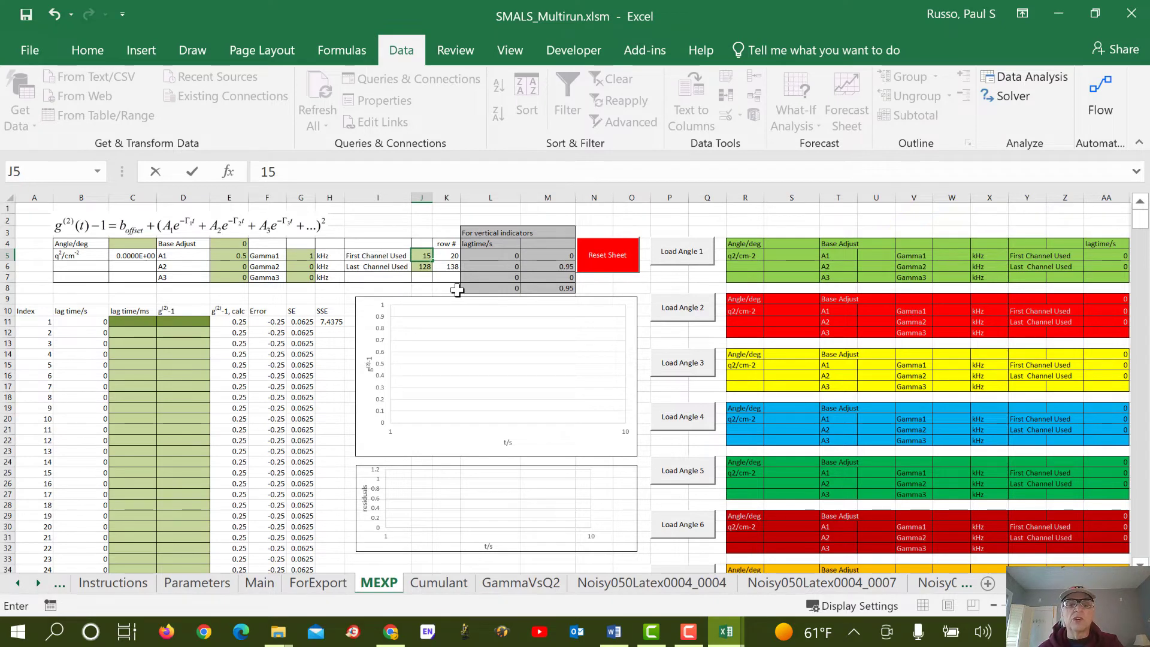
pyautogui.press('Return')
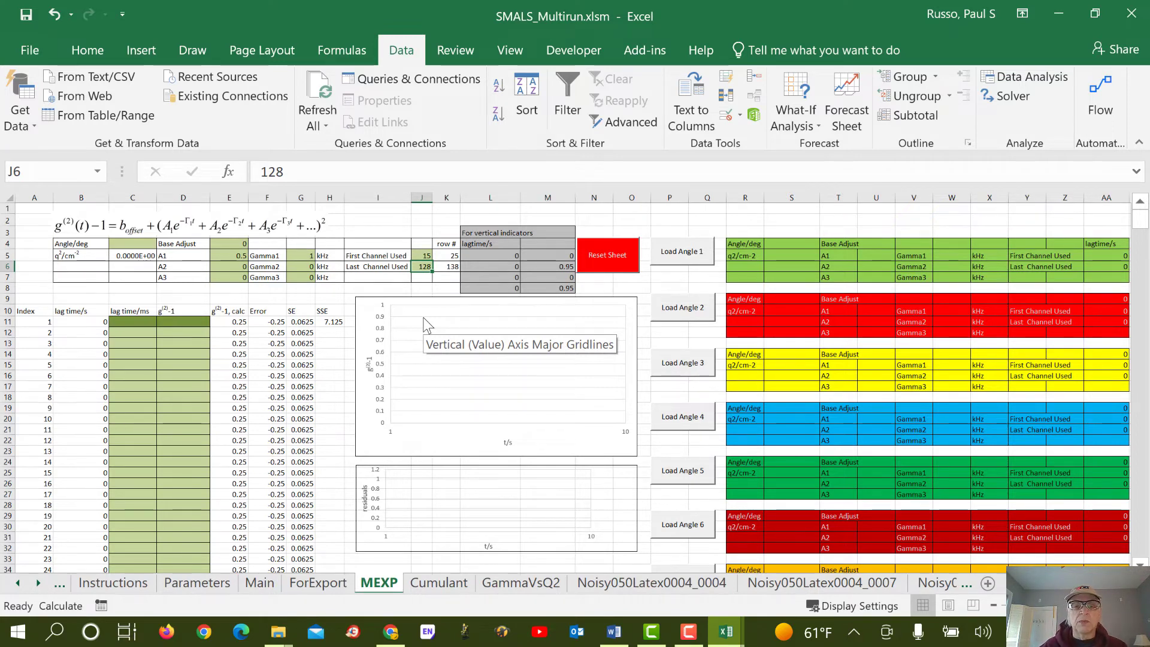
# Step: Load Angle 1 into the MEXP fit and keep the Solver solution
pyautogui.click(686, 253)
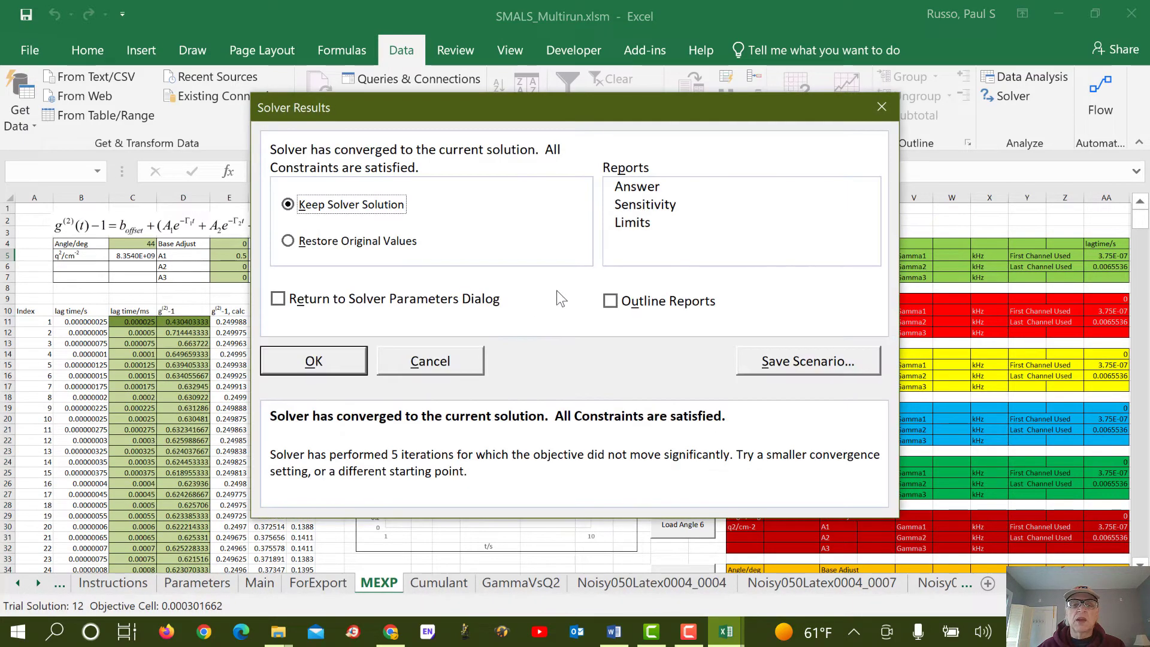
pyautogui.click(350, 366)
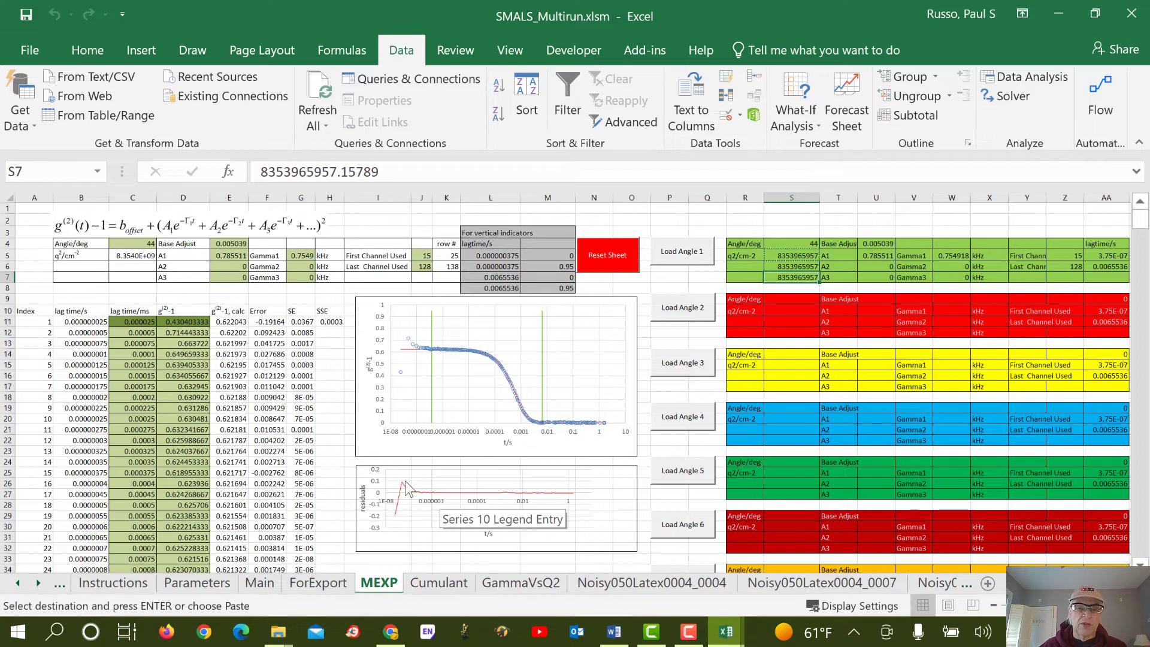
pyautogui.moveTo(411, 492)
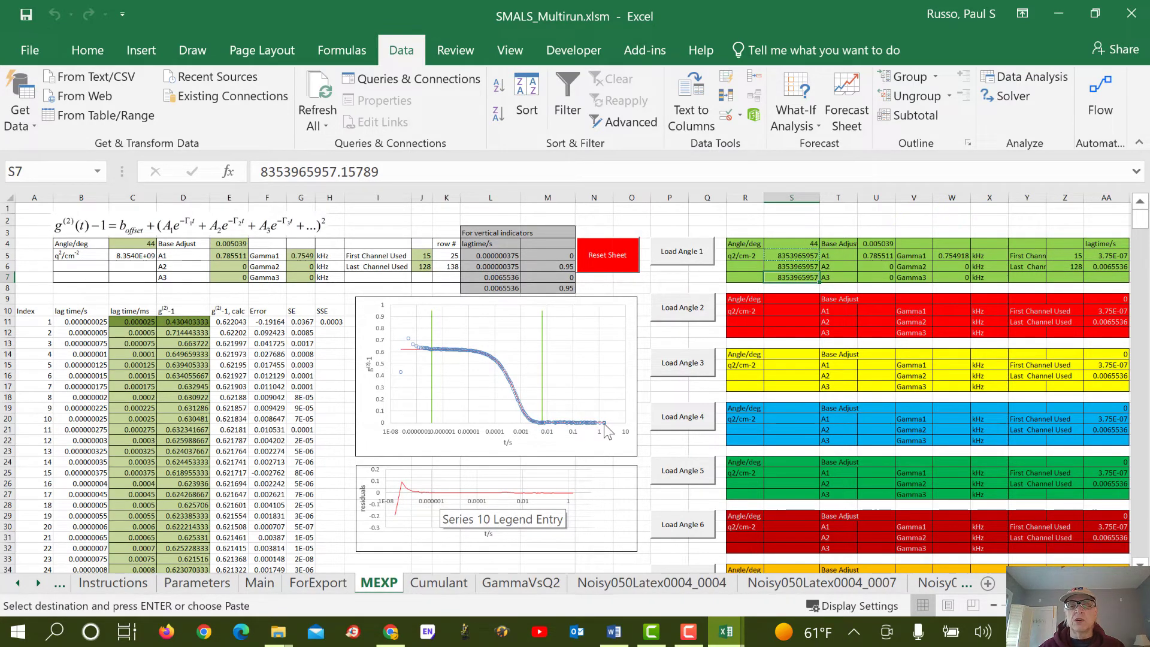
# Step: Load and fit Angle 2 and Angle 3 on the MEXP sheet, keeping each Solver solution
pyautogui.click(689, 315)
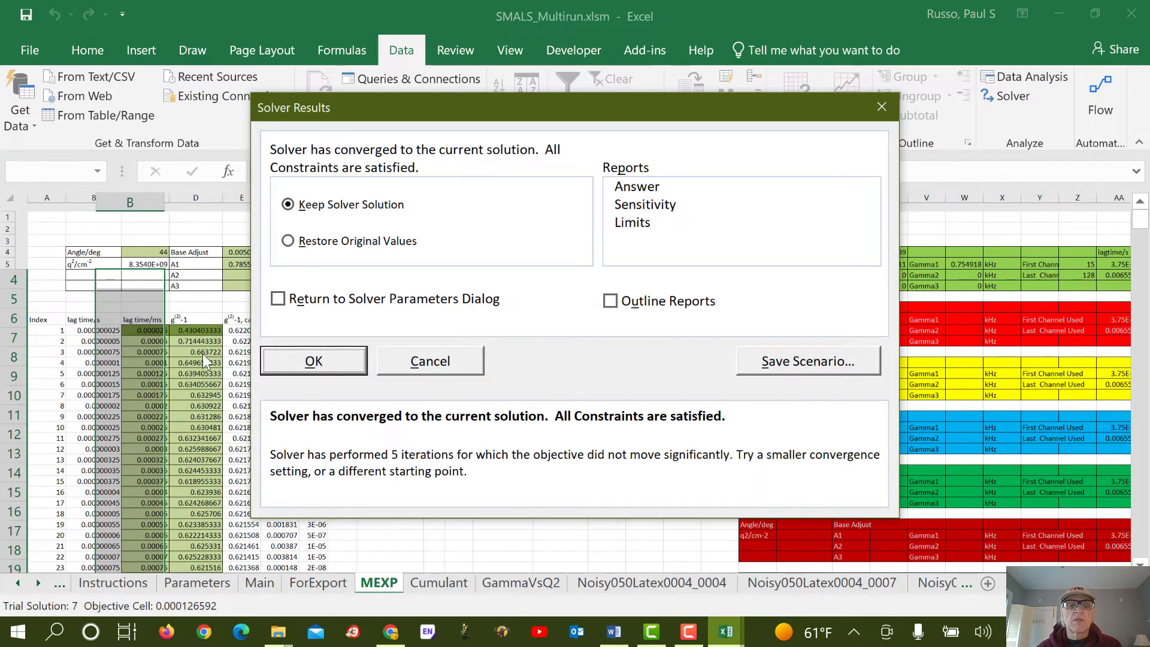
pyautogui.click(312, 361)
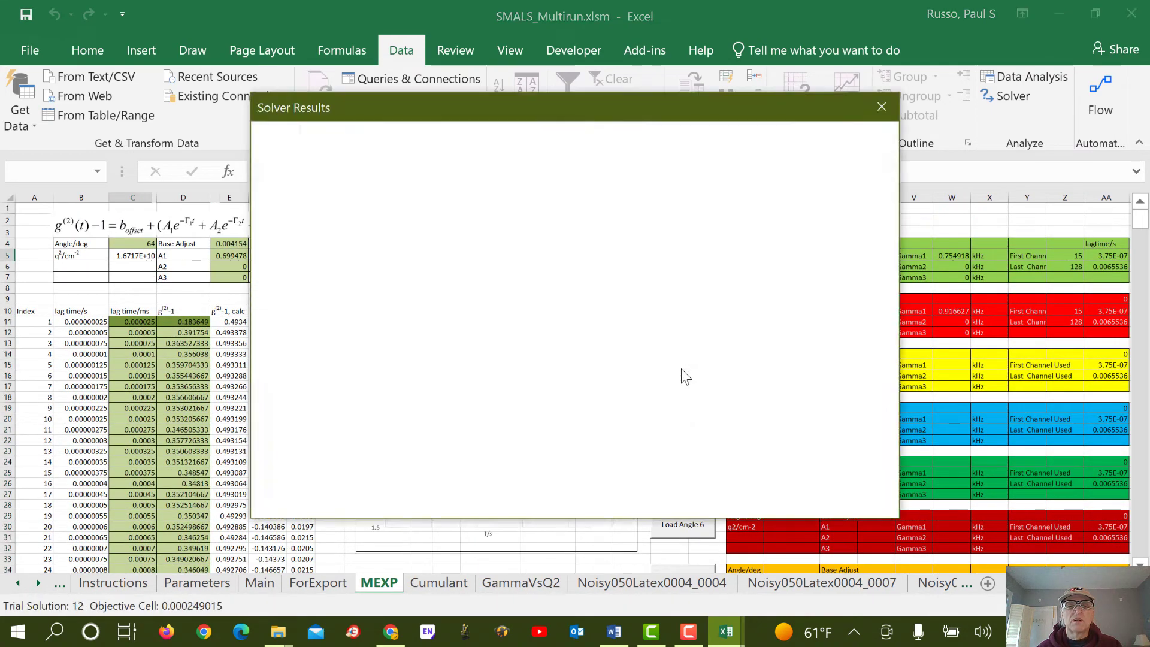
pyautogui.click(311, 365)
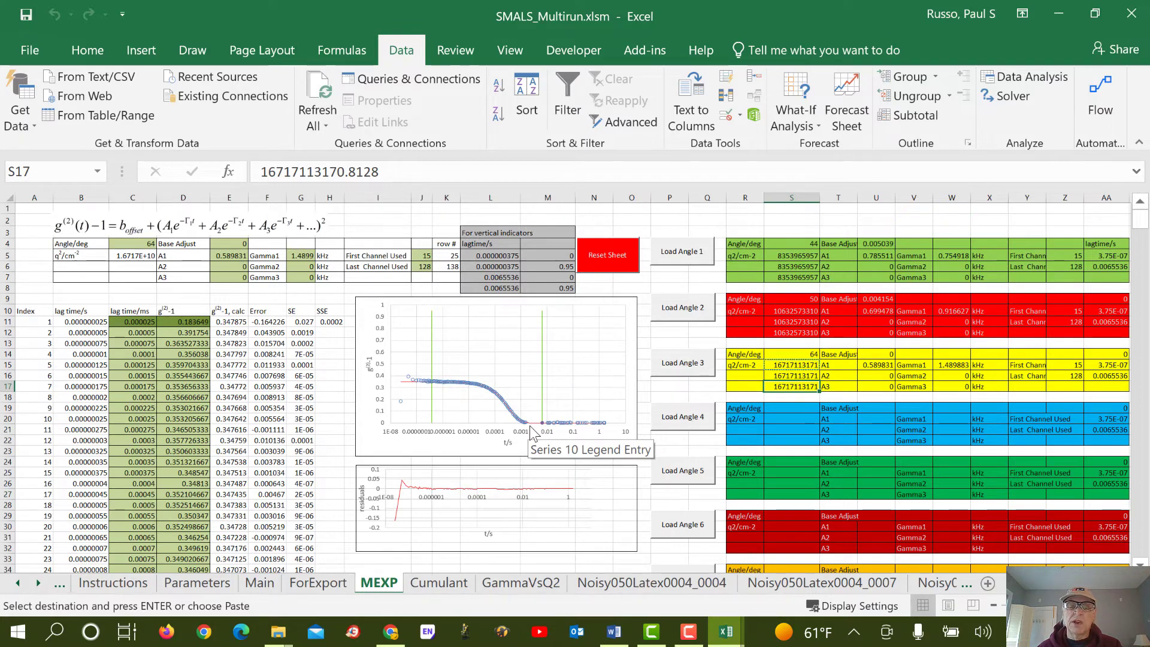
# Step: Load and fit Angle 4 and Angle 5 on the MEXP sheet, keeping each Solver solution
pyautogui.click(677, 422)
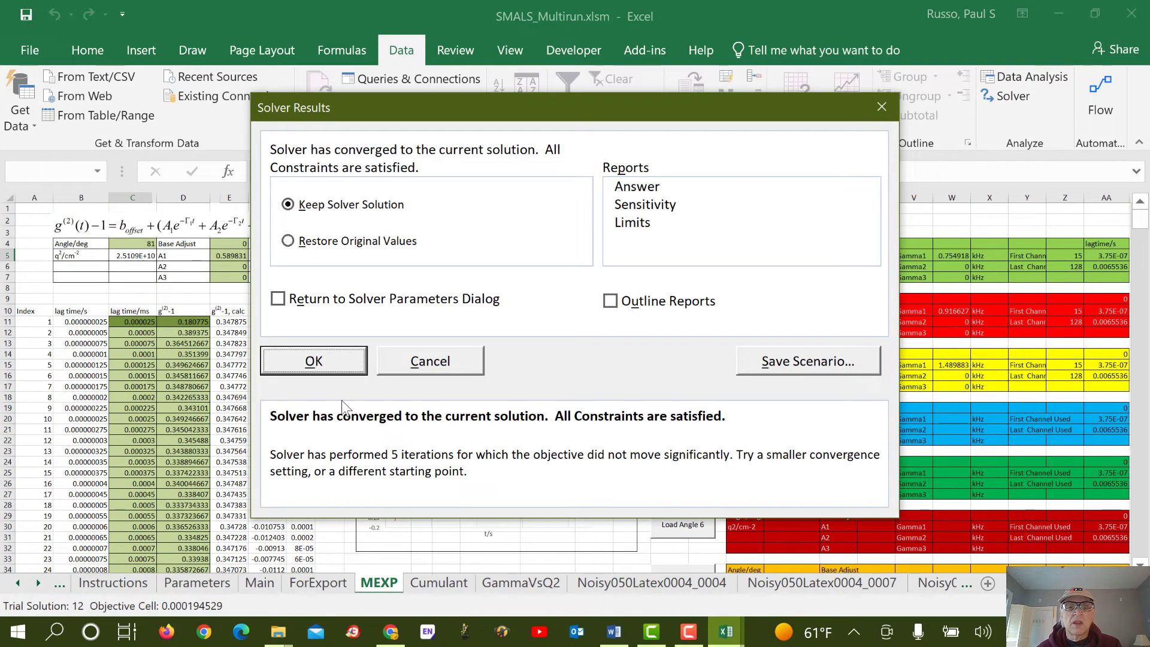
pyautogui.click(332, 367)
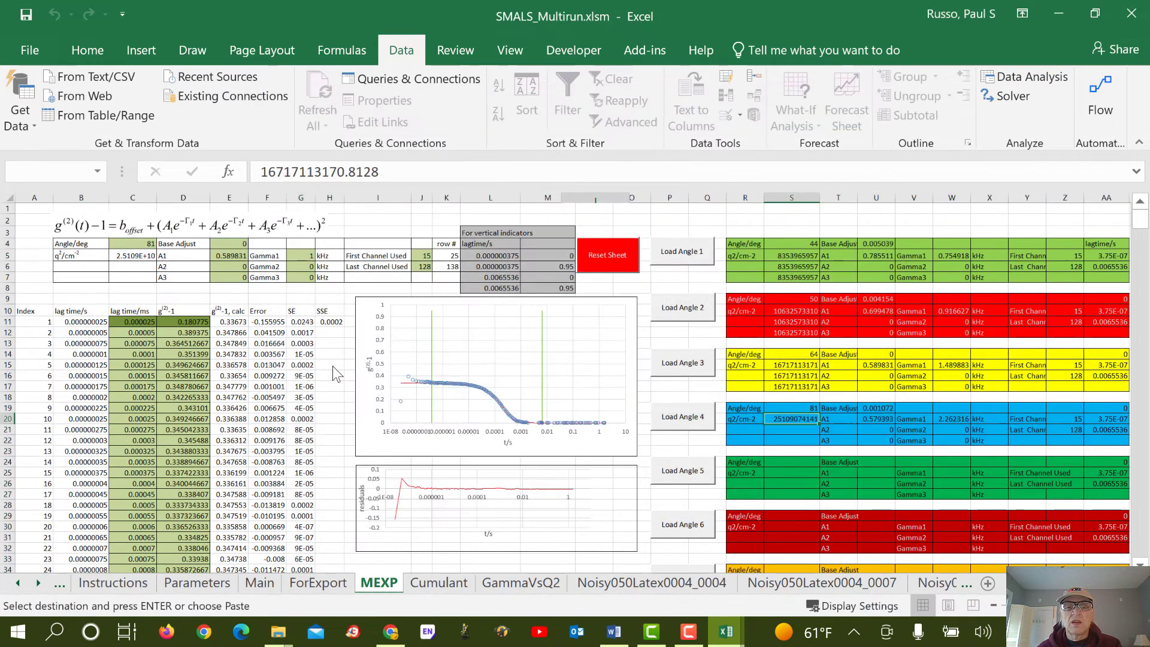
pyautogui.click(699, 479)
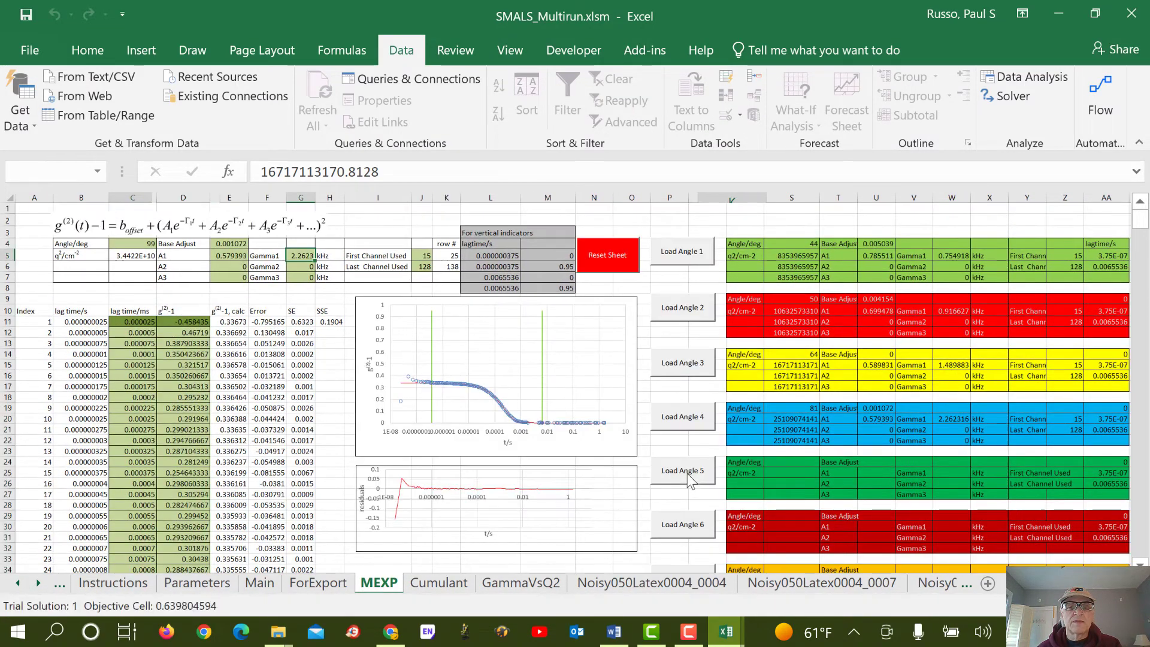
pyautogui.click(331, 363)
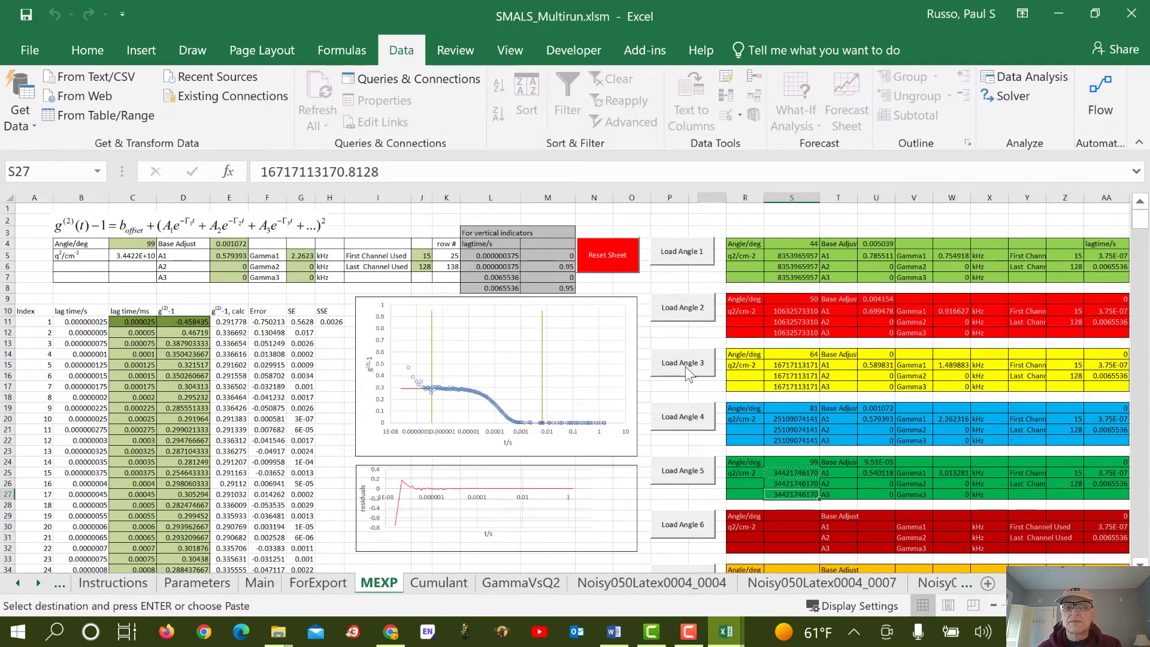
# Step: Load Angle 6 into the MEXP fit and keep its Solver solution
pyautogui.scroll(-4, 677, 398)
pyautogui.scroll(-1, 677, 398)
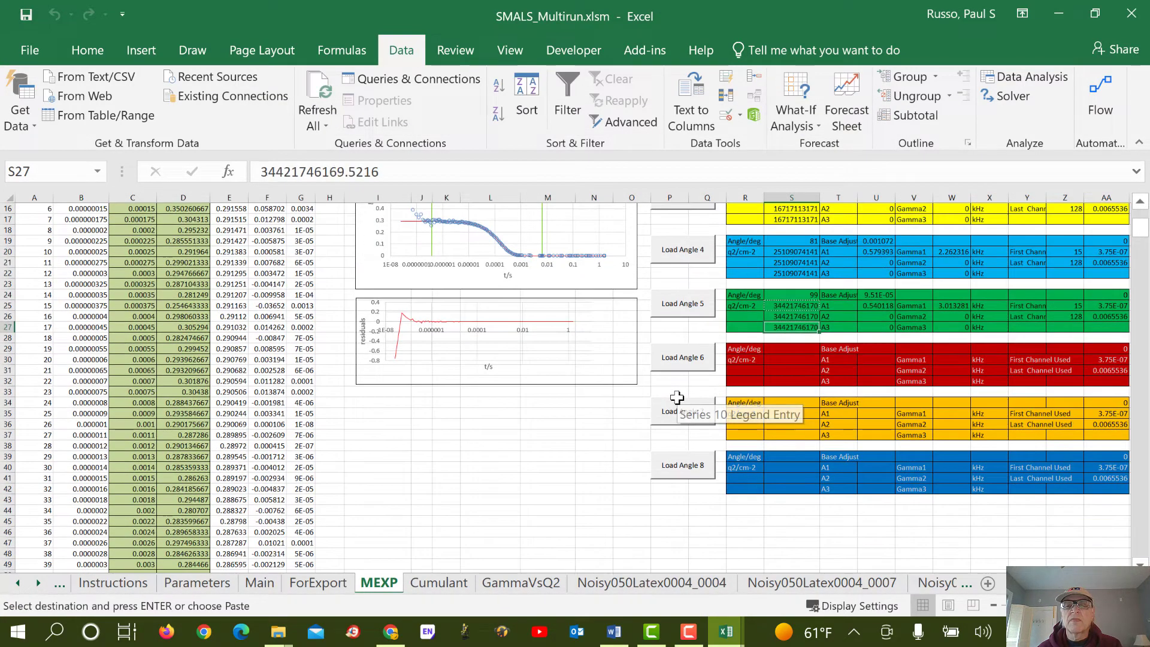
pyautogui.click(695, 359)
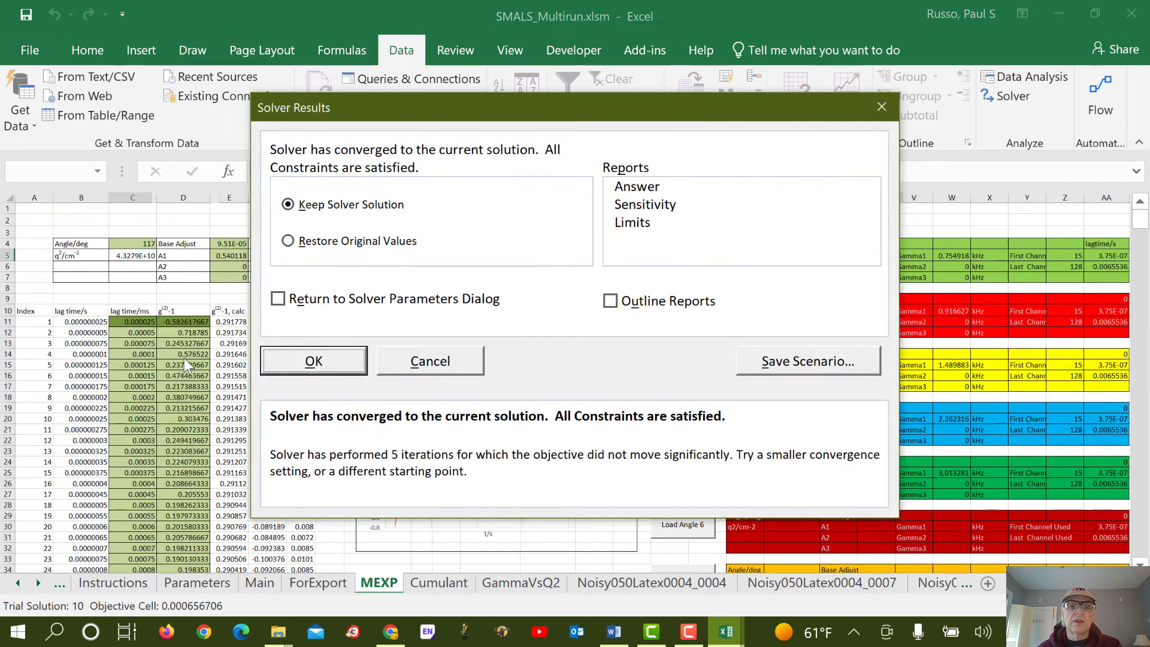
pyautogui.click(321, 363)
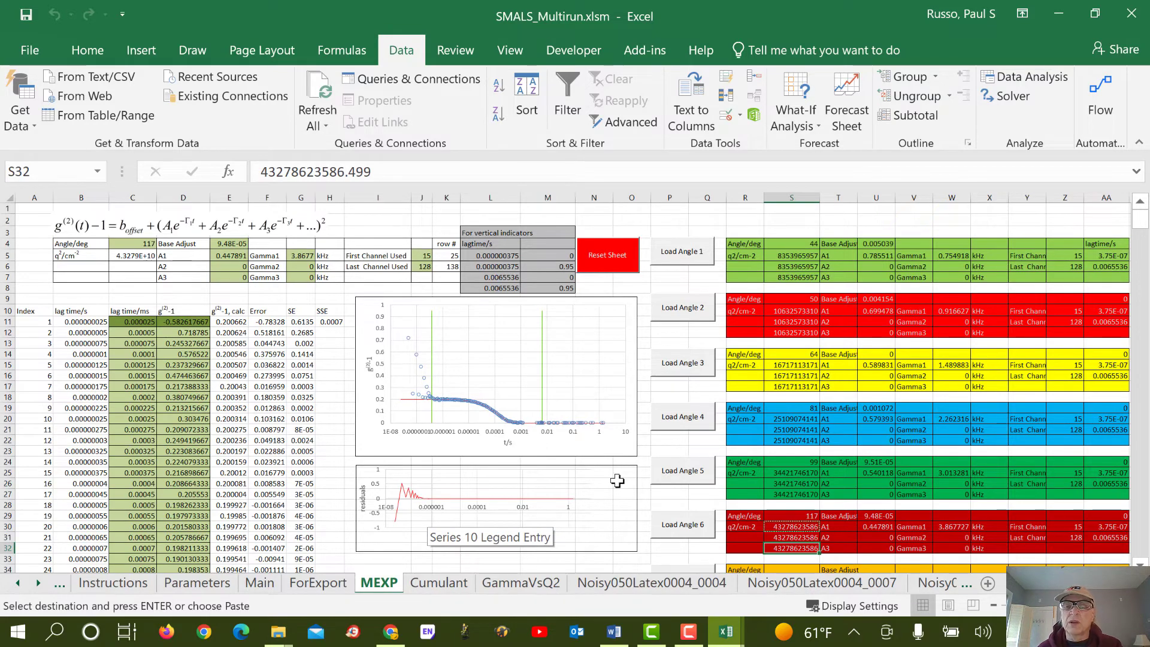
# Step: Load and fit Angle 7 and Angle 8 on the MEXP sheet, keeping each Solver solution
pyautogui.scroll(-5, 621, 481)
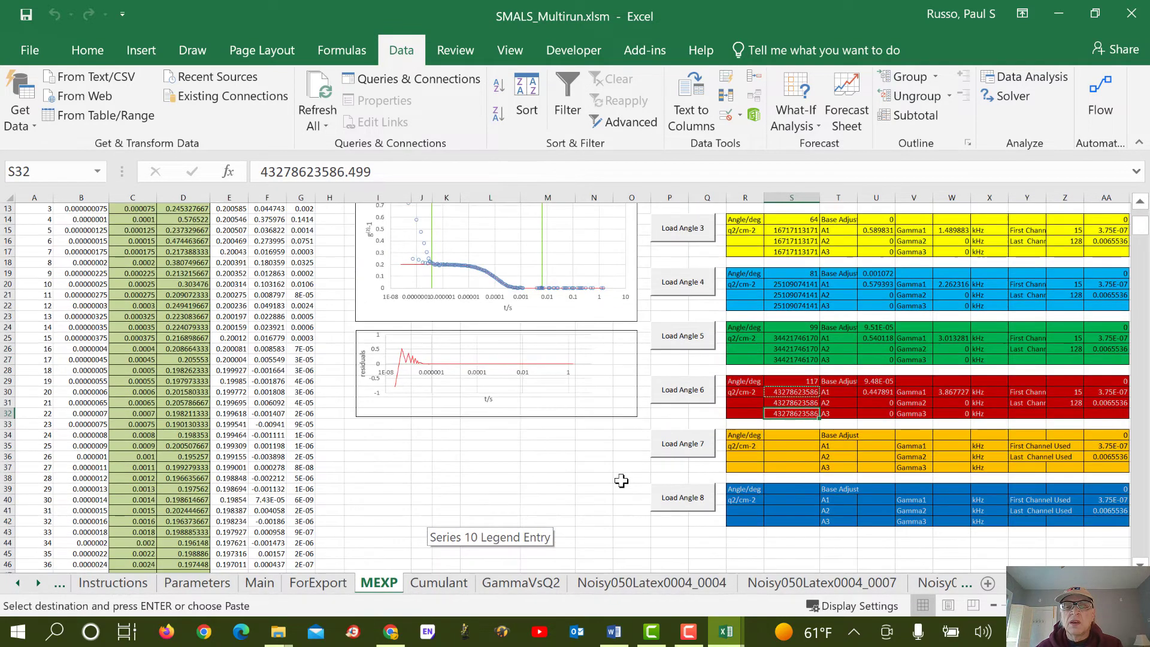
pyautogui.click(683, 413)
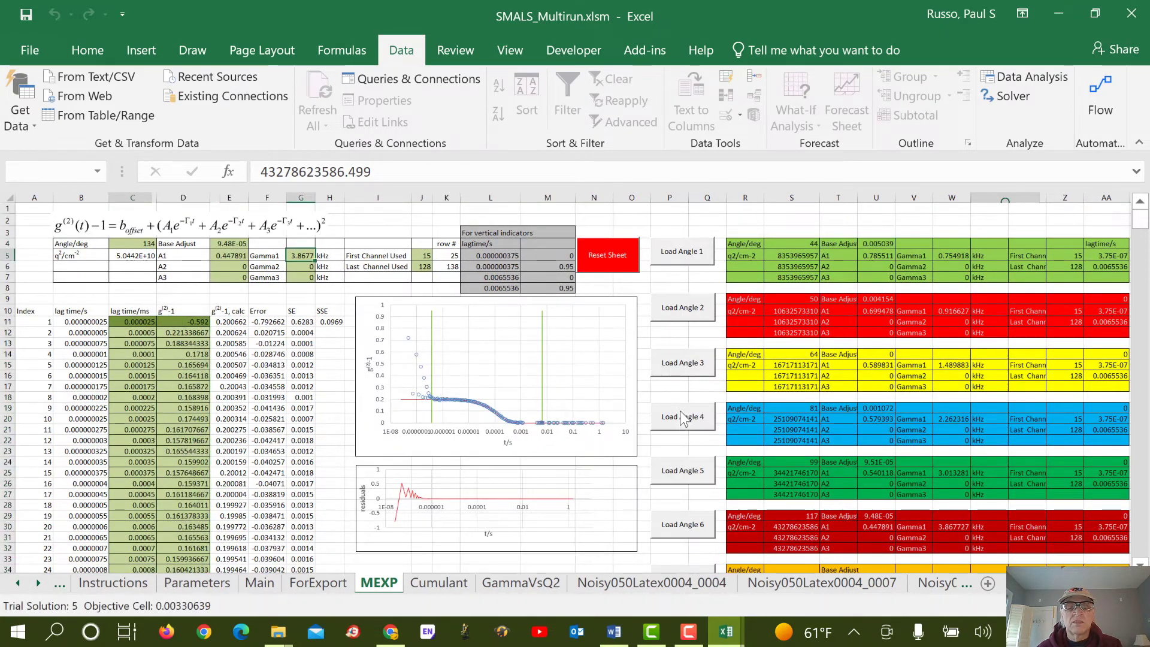
pyautogui.click(363, 367)
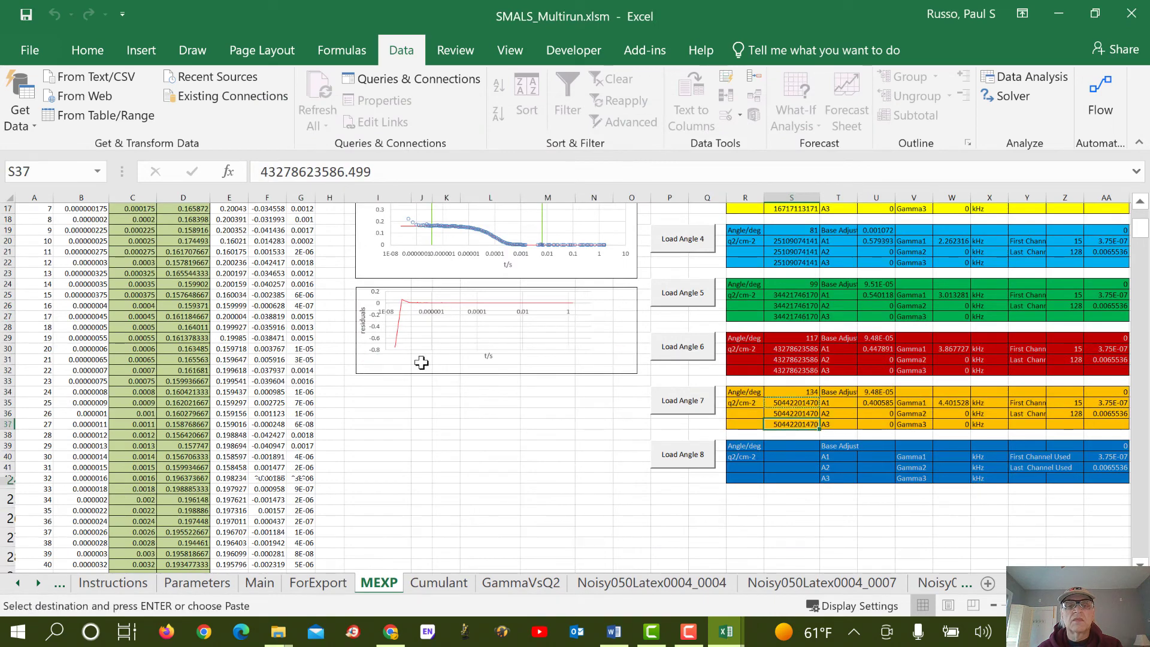
pyautogui.click(694, 456)
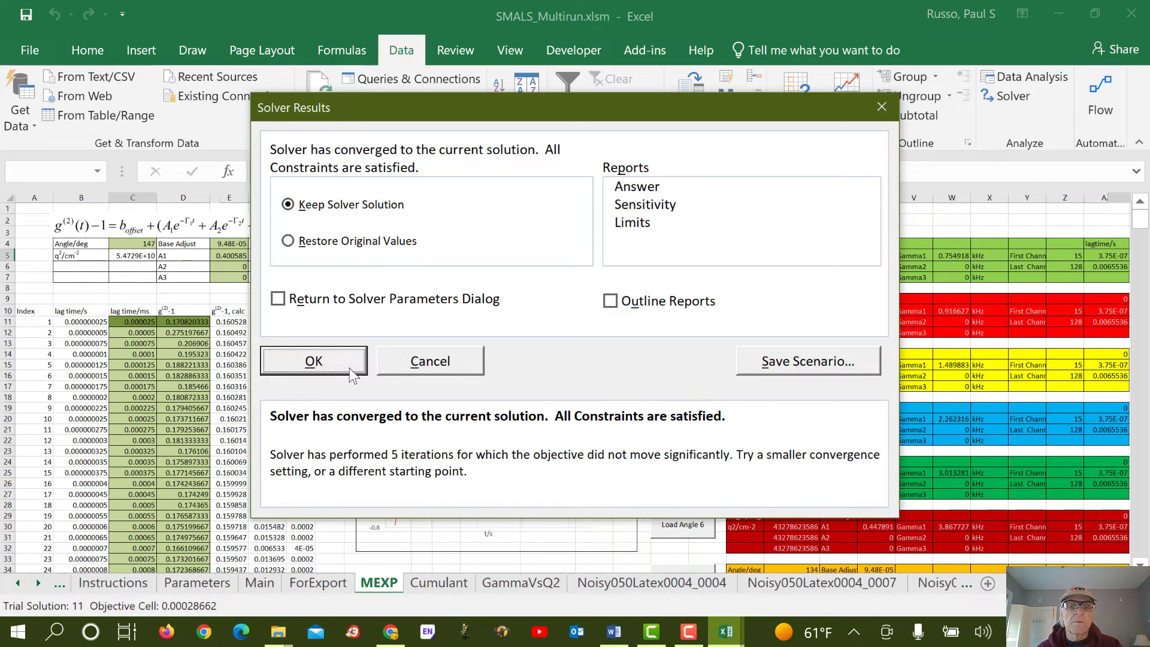
pyautogui.click(313, 362)
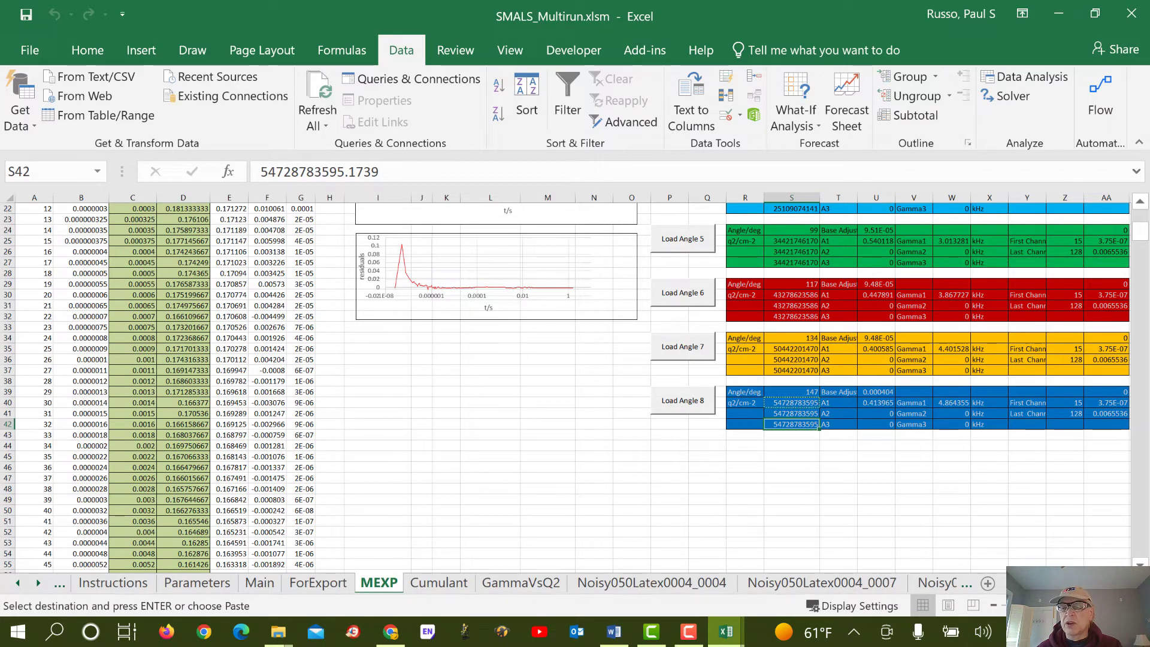
# Step: Examine the MEXP result plots of Γ, Dapp and Rh,app versus q² for the fitted angles
pyautogui.hscroll(5, 575, 383)
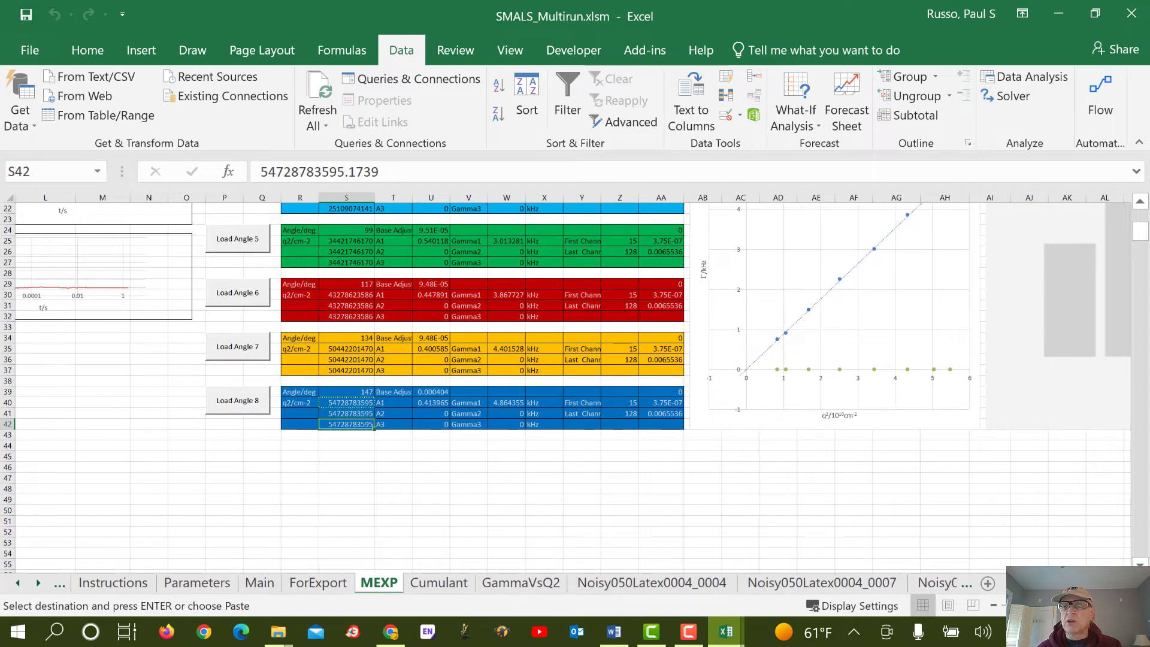
pyautogui.click(1125, 583)
pyautogui.click(1125, 583)
pyautogui.click(1124, 582)
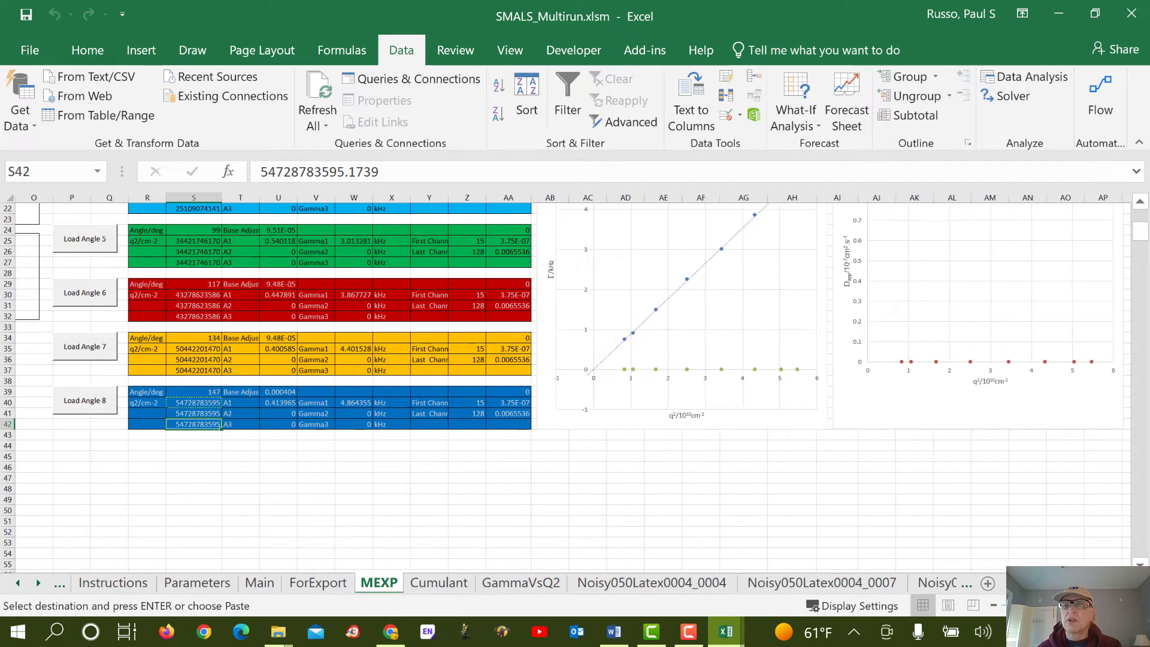
pyautogui.click(1125, 583)
pyautogui.scroll(1, 1027, 515)
pyautogui.scroll(3, 1028, 515)
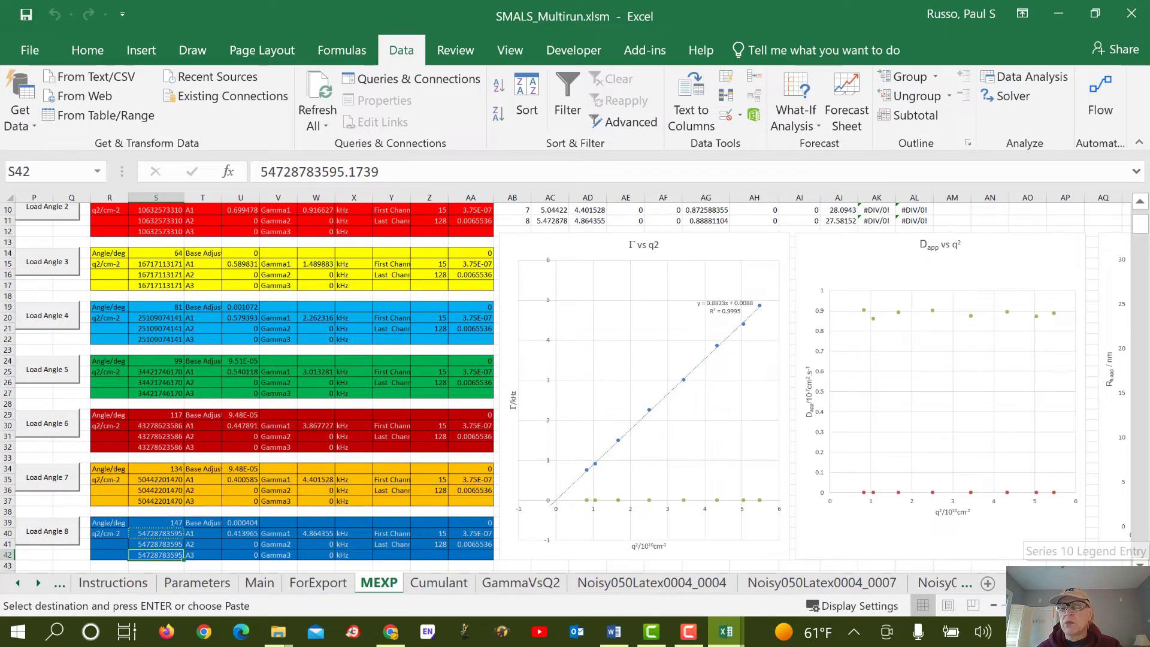
pyautogui.click(1124, 583)
pyautogui.click(1123, 582)
pyautogui.click(1124, 583)
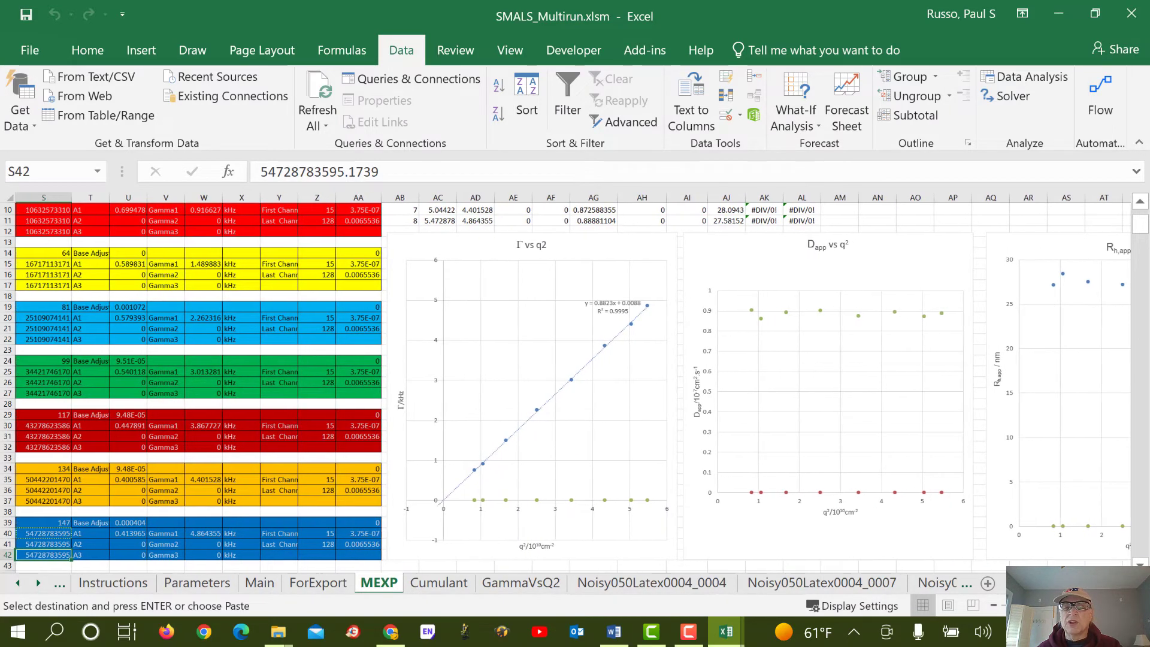
pyautogui.click(1124, 583)
pyautogui.click(1124, 583)
pyautogui.click(1124, 583)
pyautogui.click(1124, 583)
pyautogui.click(1124, 583)
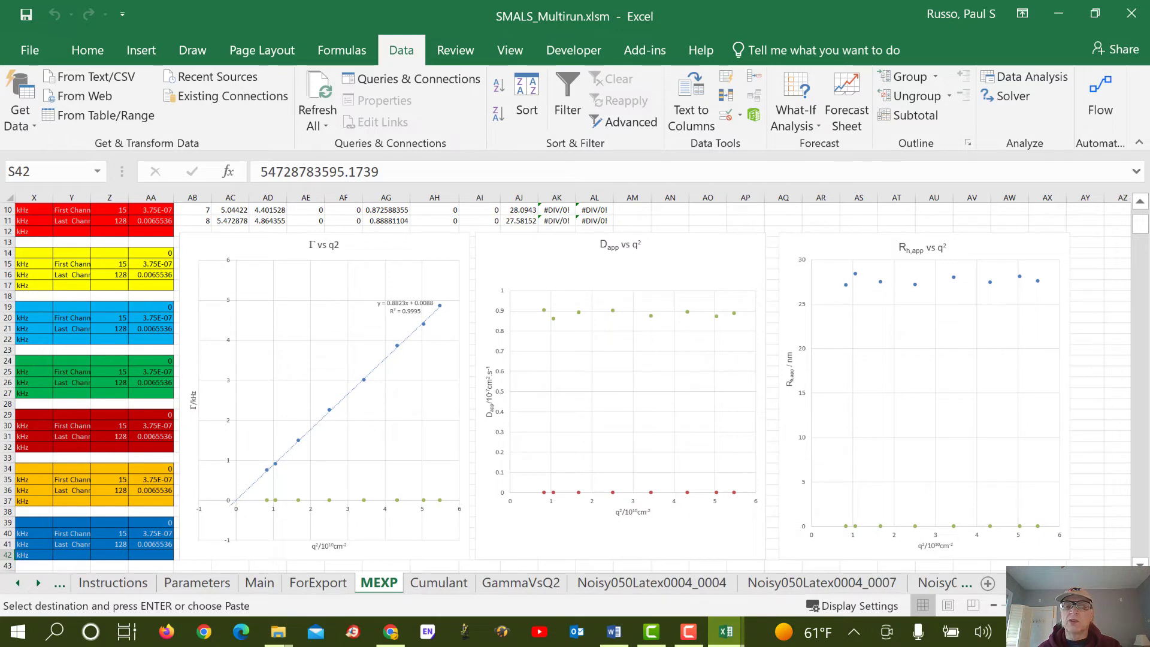
pyautogui.click(1124, 583)
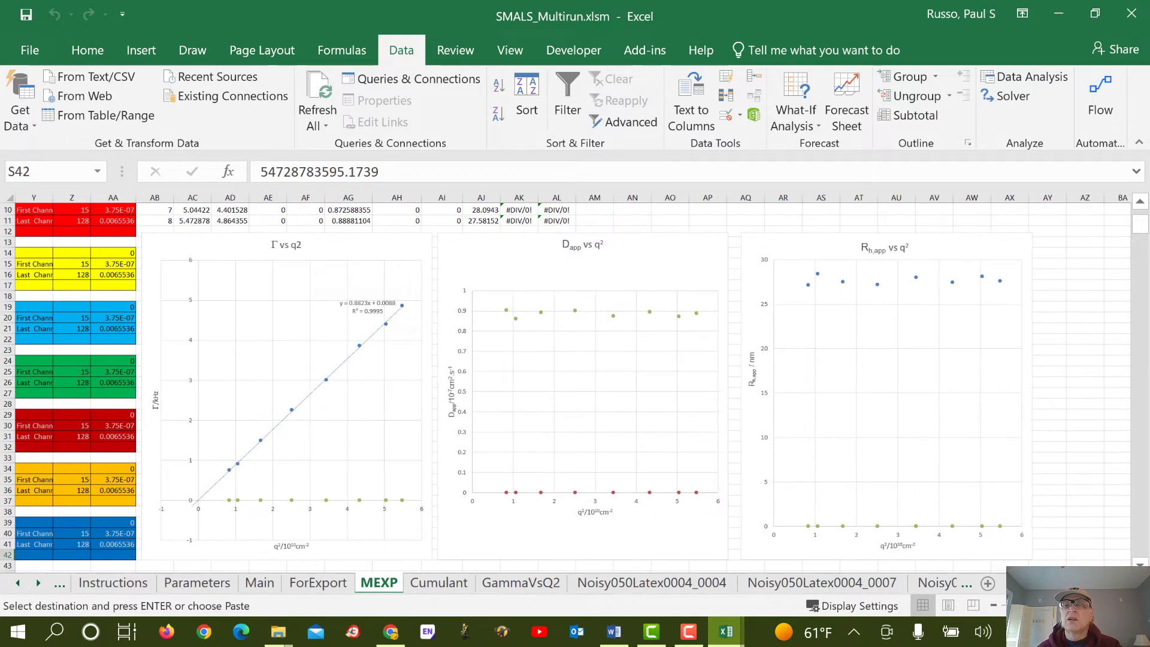
pyautogui.click(1124, 583)
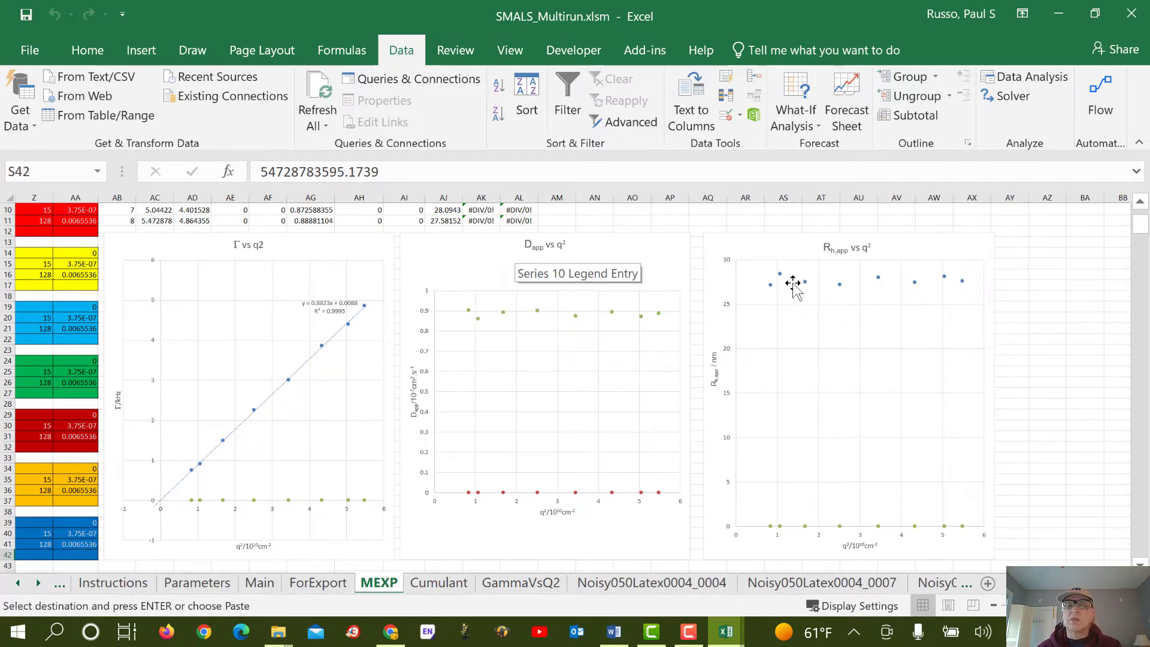
# Step: Calculate the average of the Rhapp1 values in AJ4:AJ11 in cell AO4
pyautogui.scroll(3, 779, 298)
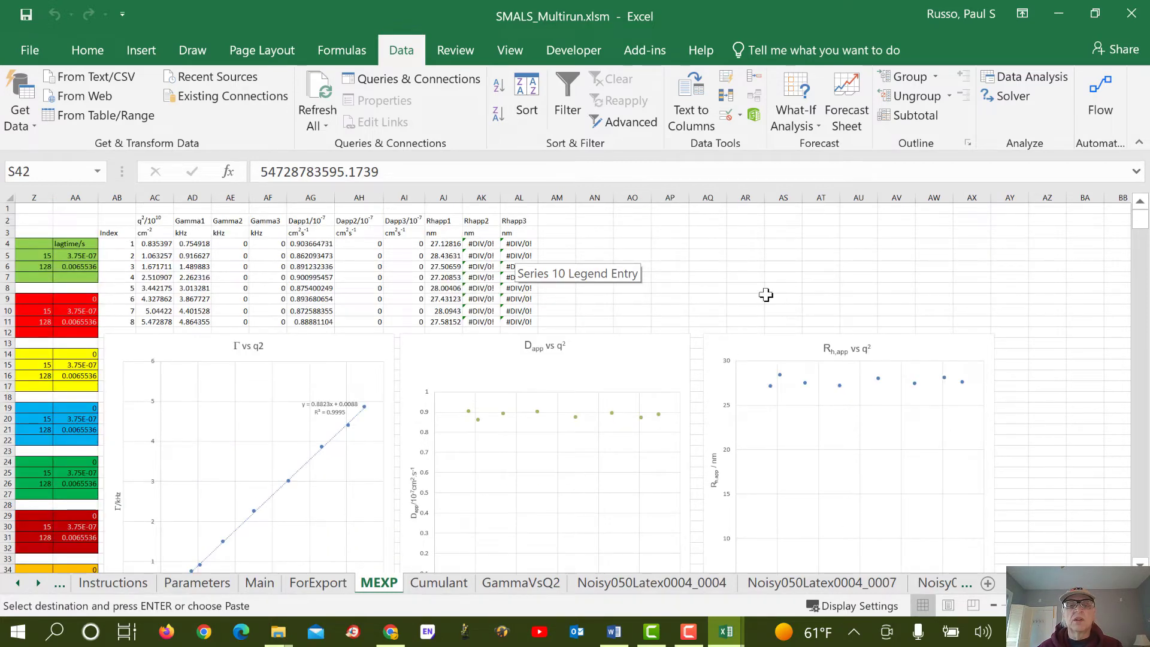
pyautogui.click(637, 243)
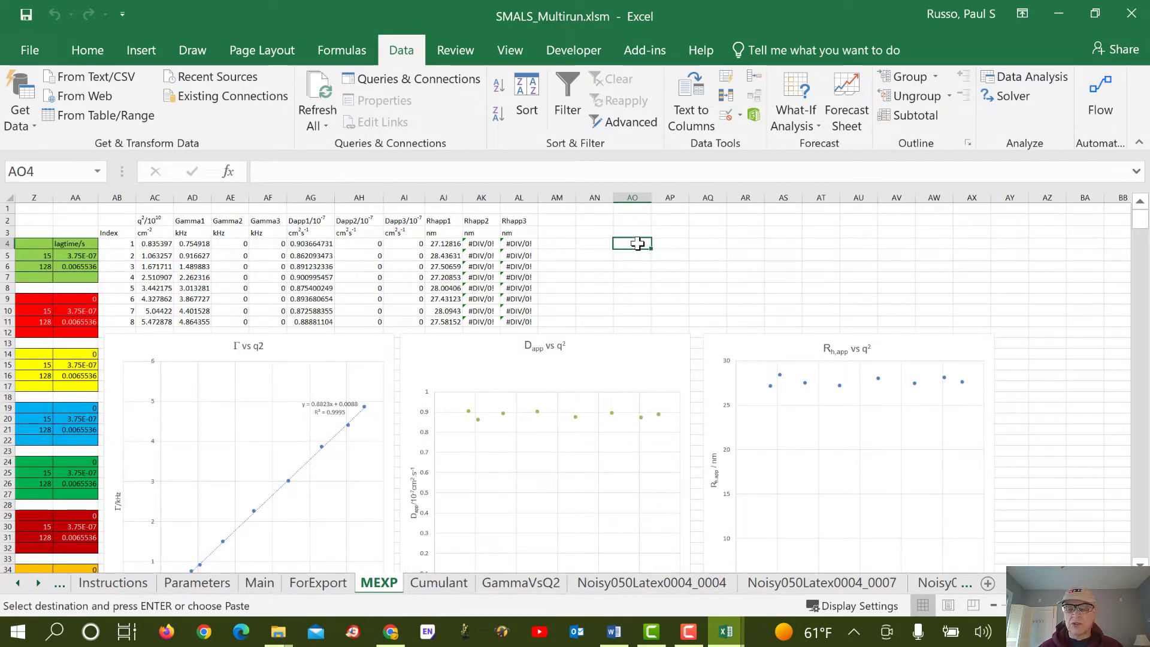
pyautogui.write('=a')
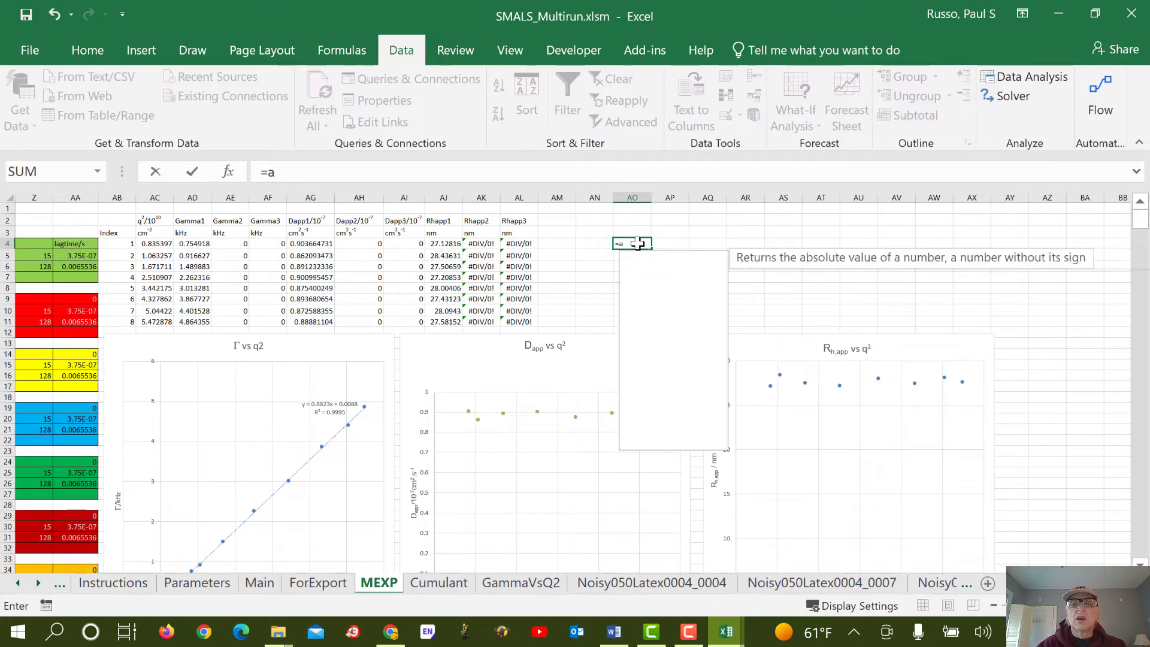
pyautogui.write('verage(')
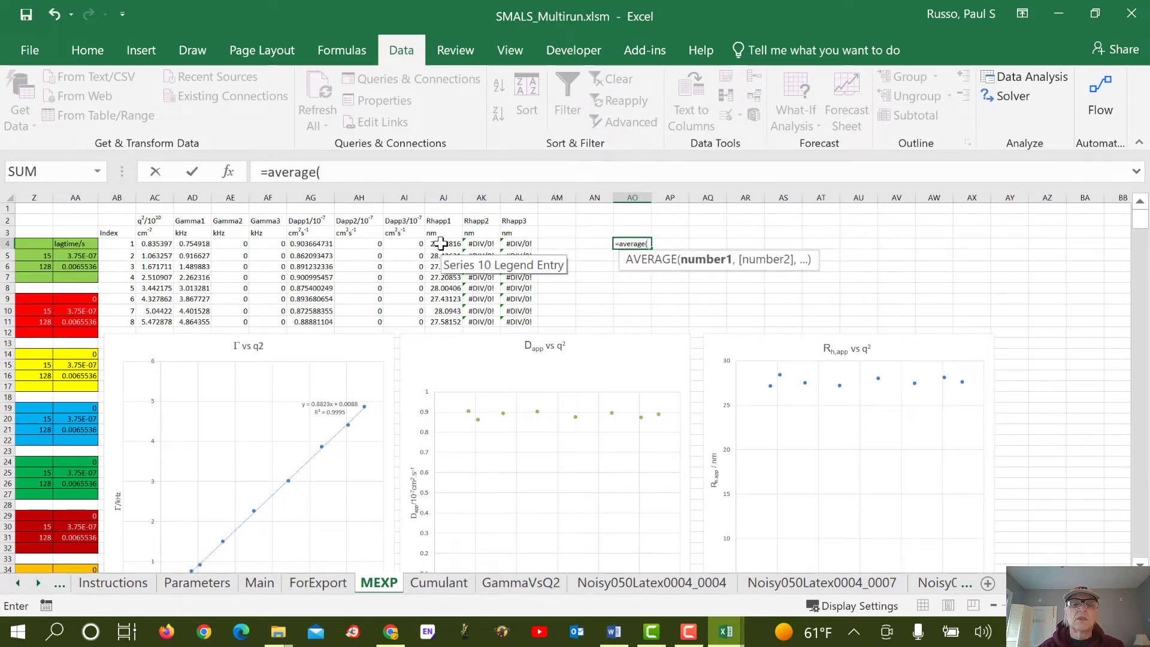
pyautogui.moveTo(441, 247); pyautogui.dragTo(441, 325)
pyautogui.write(')')
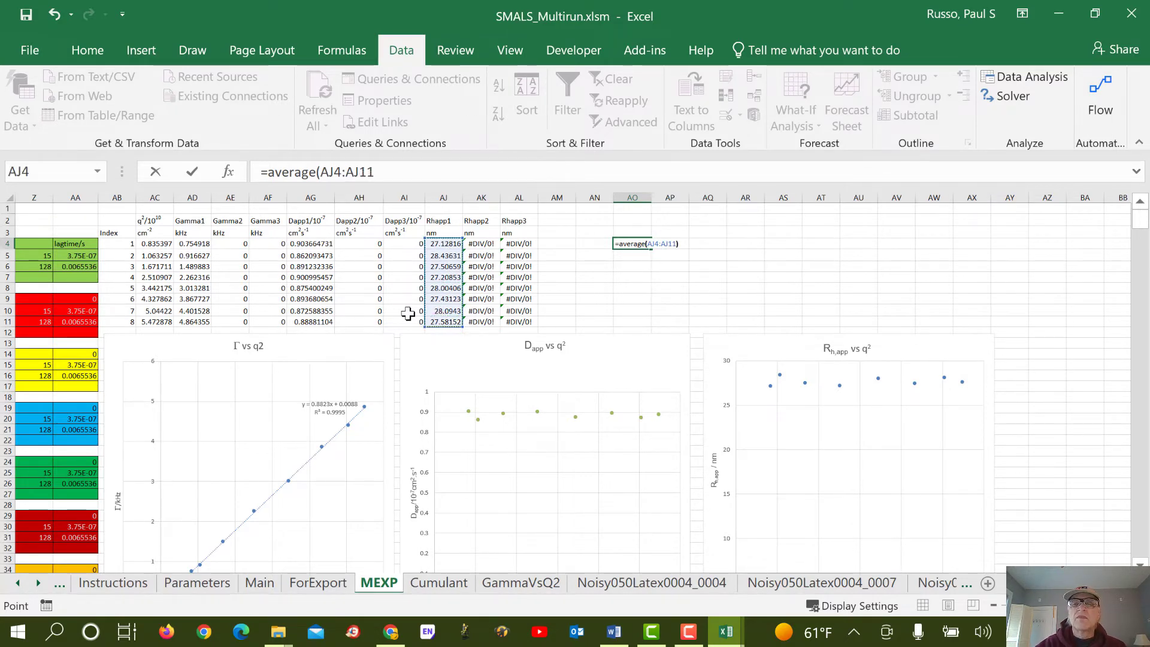
pyautogui.press('Return')
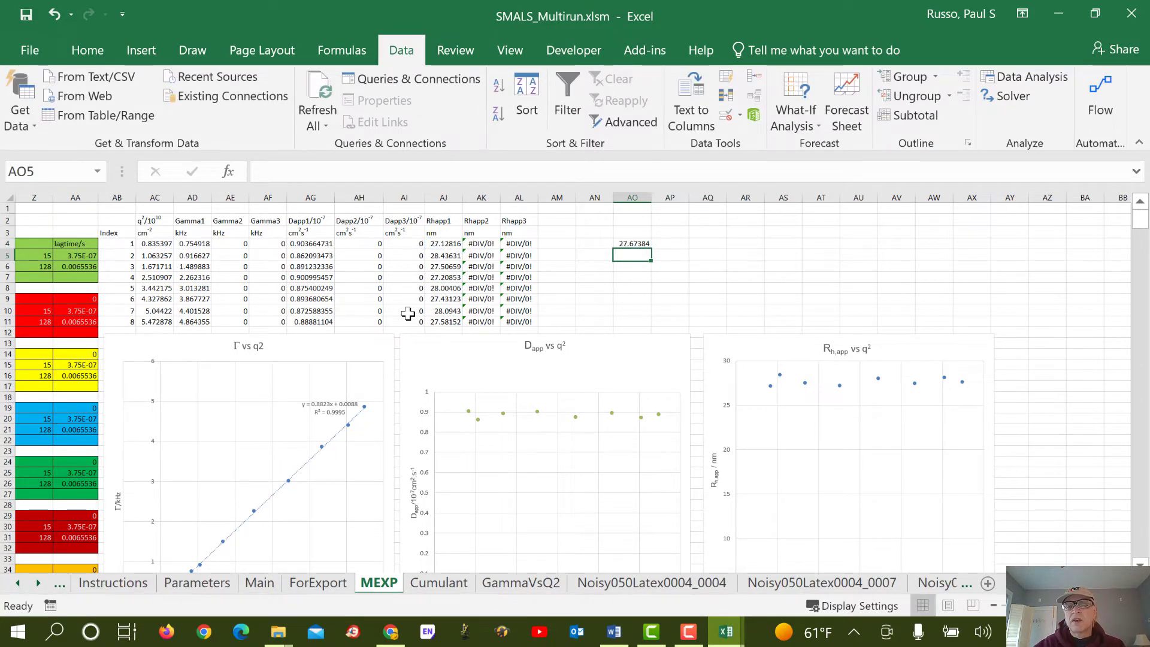
# Step: Calculate the standard deviation of the Rhapp1 values in AJ4:AJ11 with STDEV in cell AO5
pyautogui.write('=stdev(')
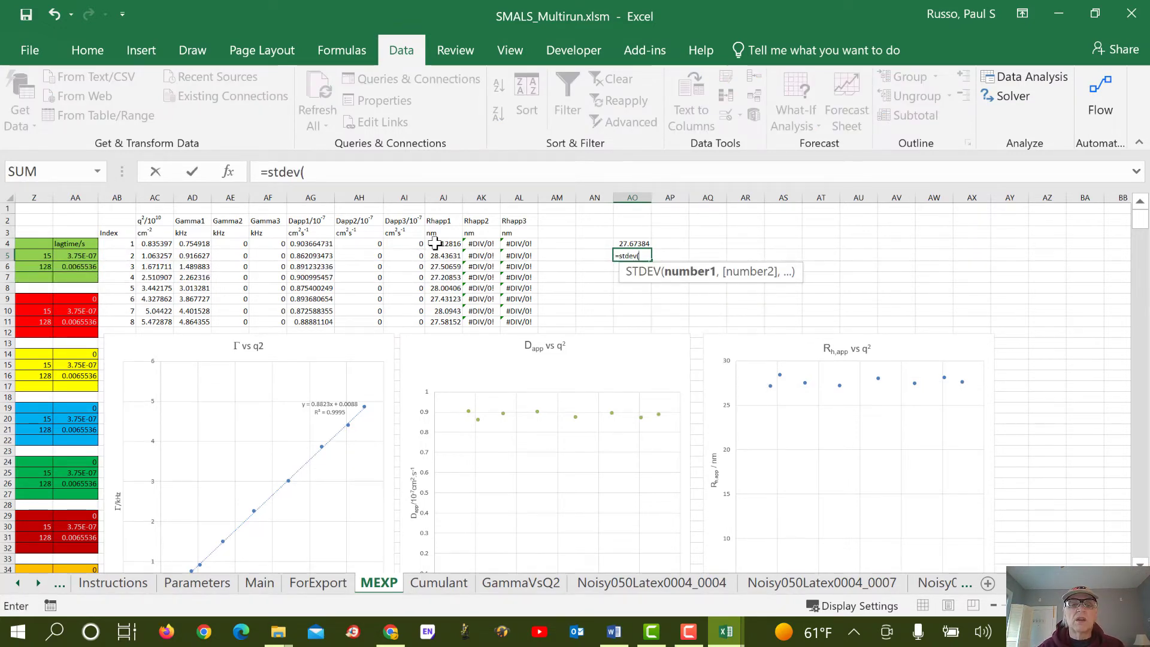
pyautogui.moveTo(434, 243); pyautogui.dragTo(441, 322)
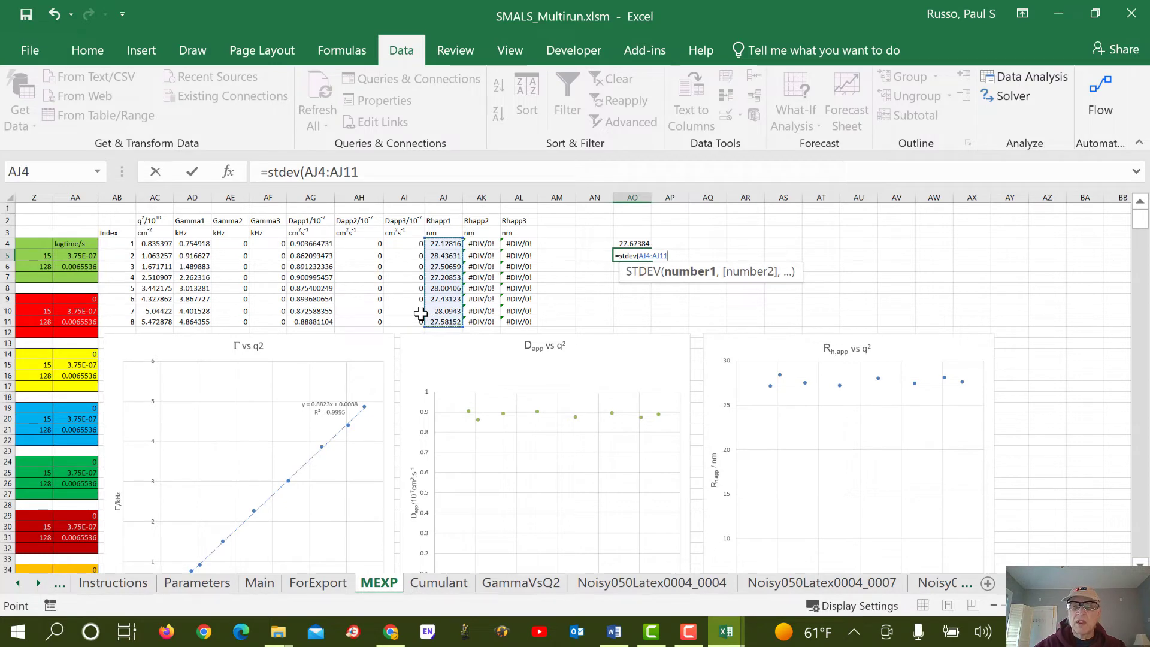
pyautogui.write(')')
pyautogui.press('Return')
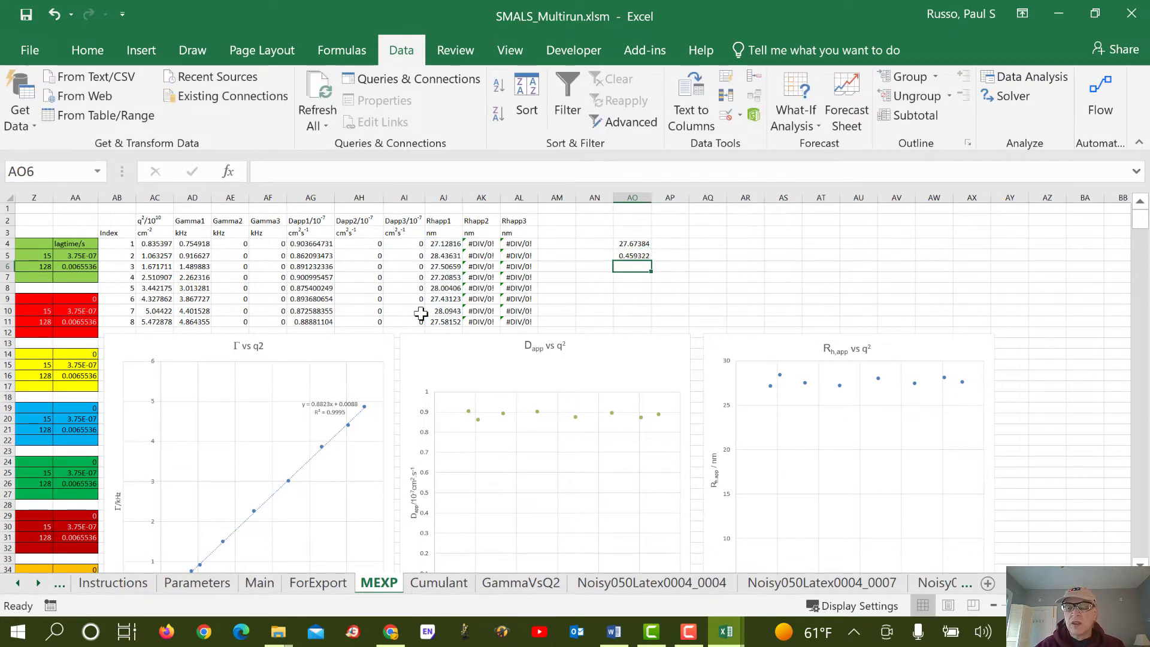
# Step: Compute the percent relative deviation in cell AO6 with the formula =100*AO5/AO4
pyautogui.write('=')
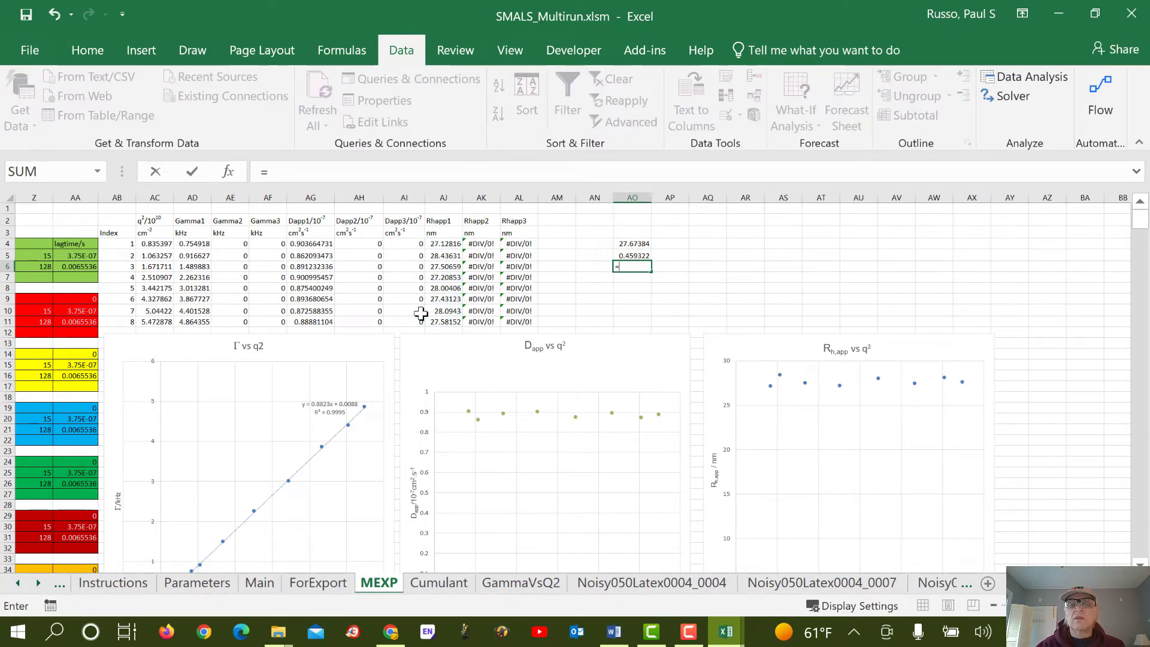
pyautogui.write('10')
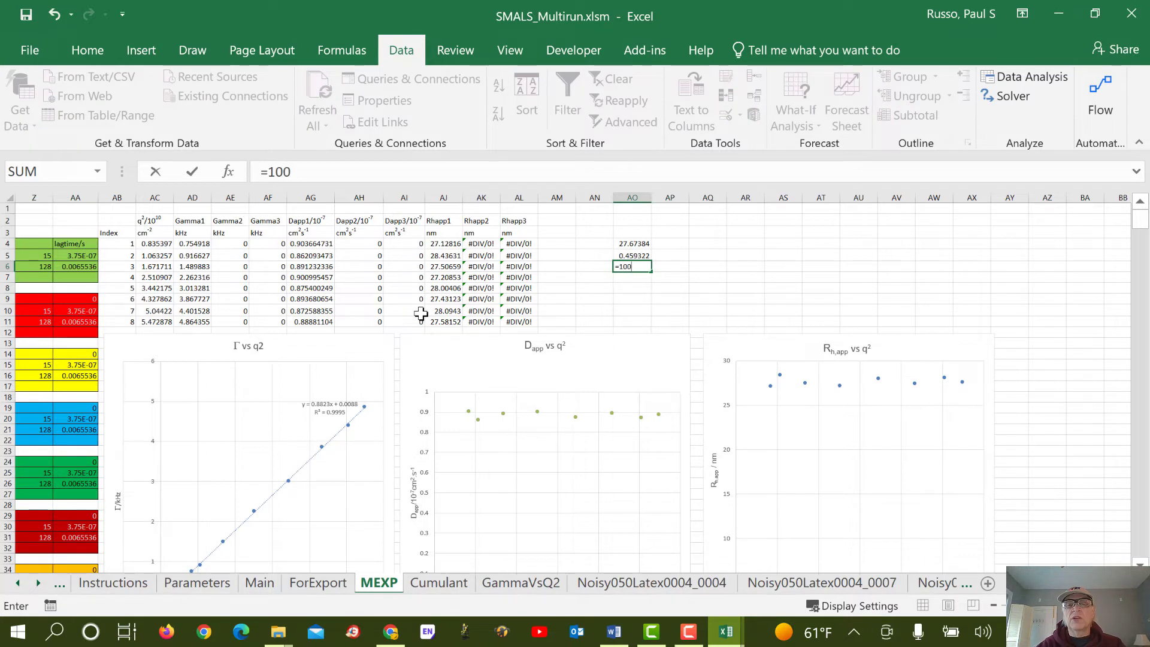
pyautogui.write('0*')
pyautogui.click(616, 256)
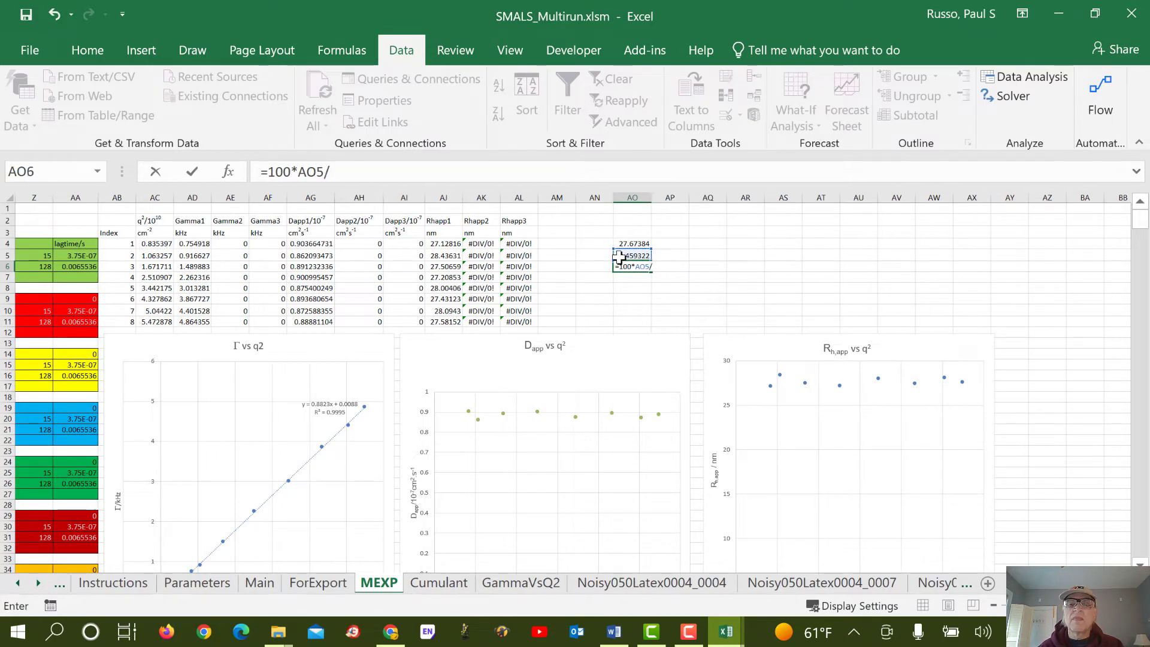
pyautogui.write('/')
pyautogui.click(640, 242)
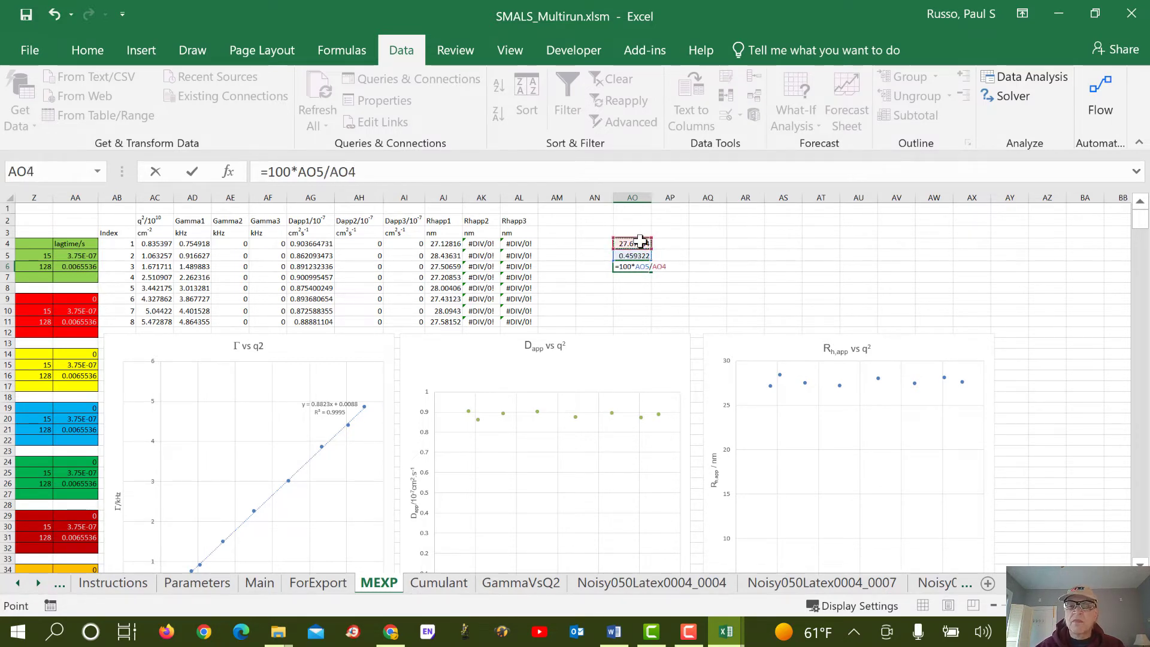
pyautogui.press('Return')
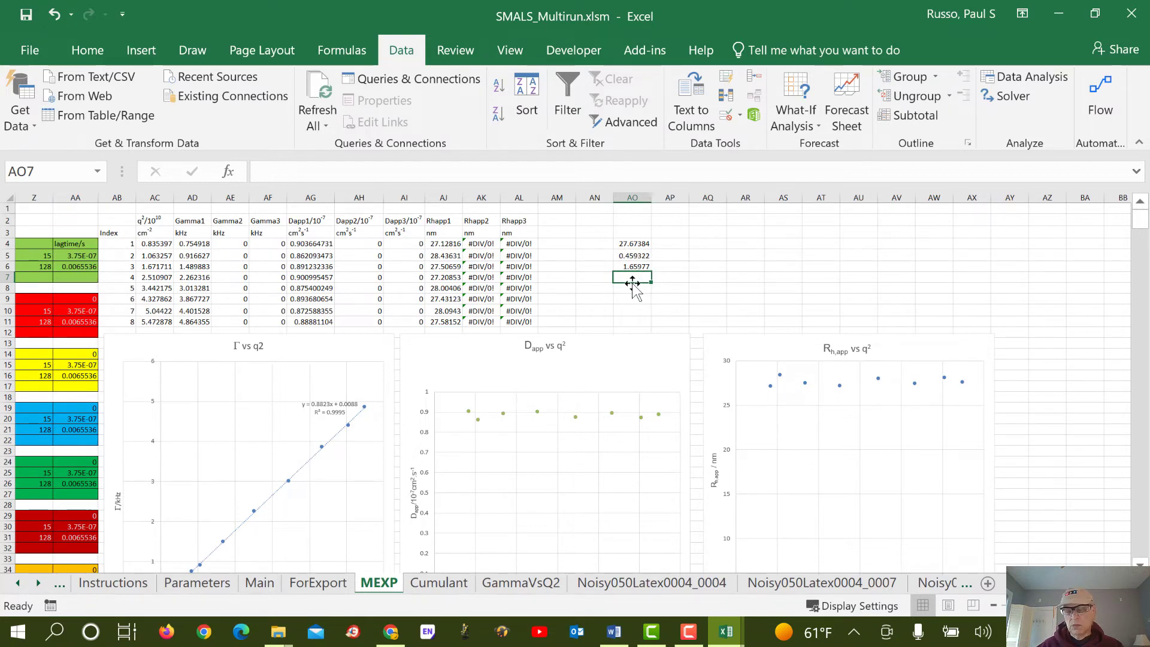
# Step: Label the radius statistics with units in column AP: nm for the average and standard deviation, % for the relative deviation
pyautogui.click(659, 266)
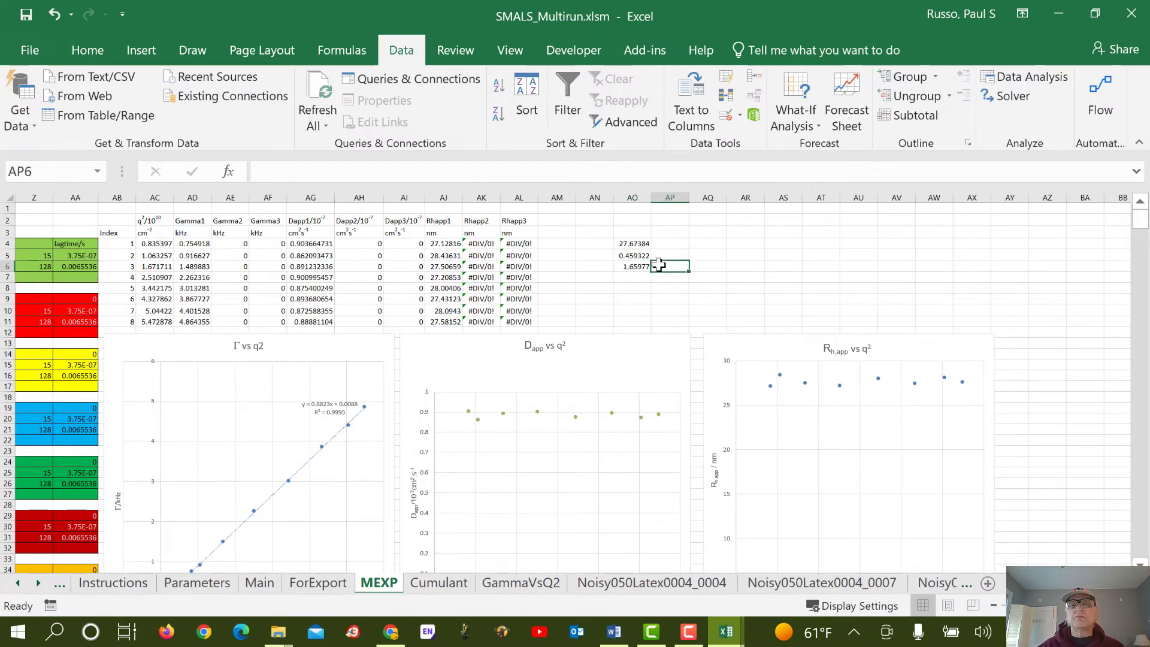
pyautogui.write('%')
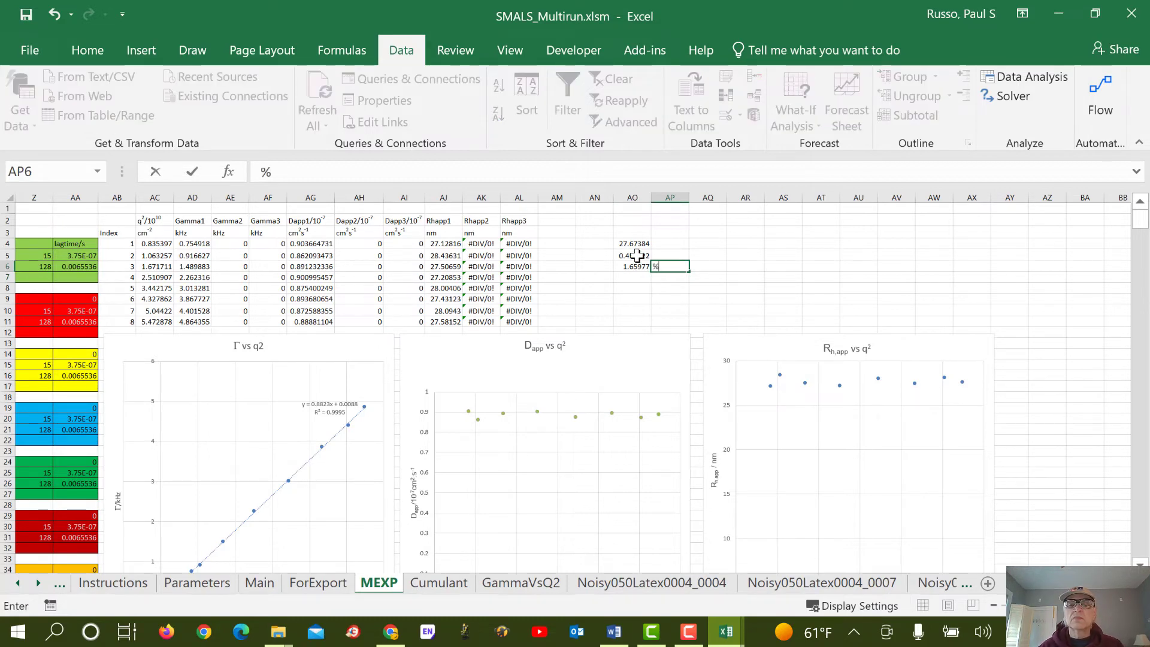
pyautogui.click(665, 242)
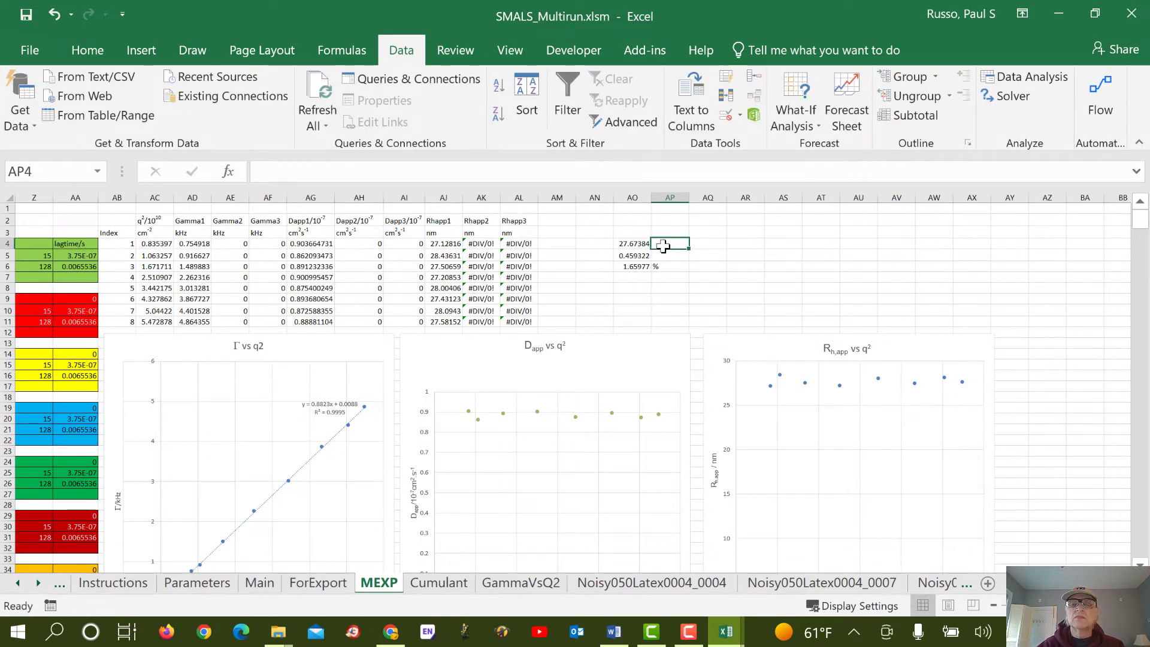
pyautogui.write('nm')
pyautogui.press('Return')
pyautogui.write('nm')
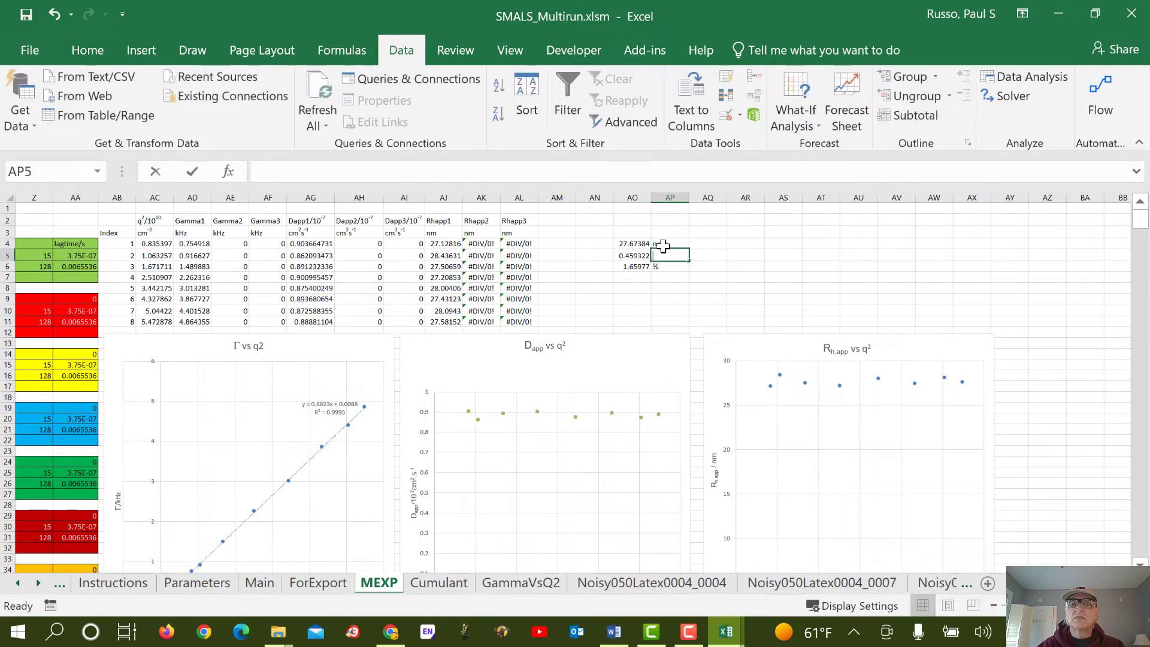
pyautogui.press('Return')
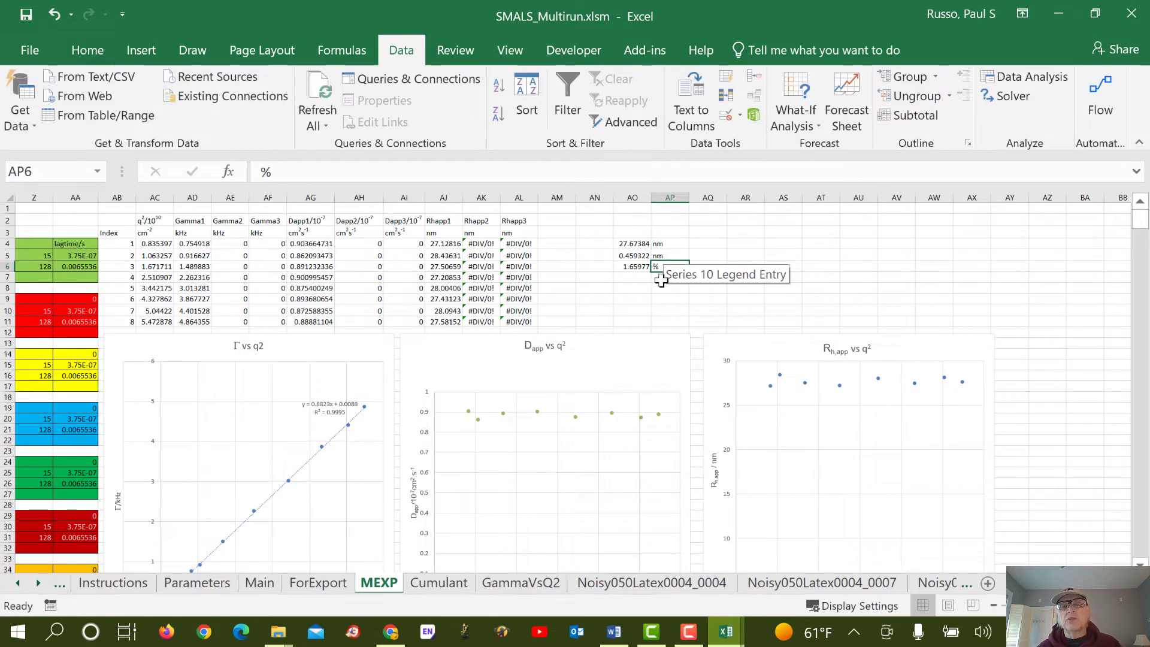
pyautogui.click(633, 280)
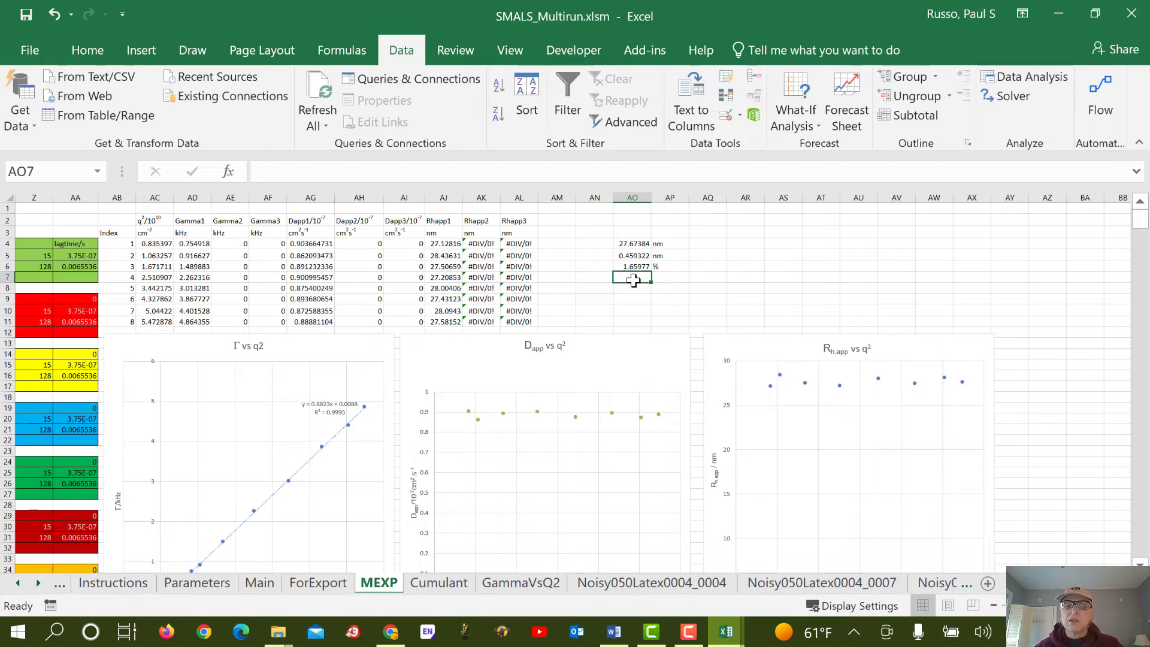
# Step: Review the MEXP plots again and open the Cumulant sheet
pyautogui.scroll(-1, 737, 267)
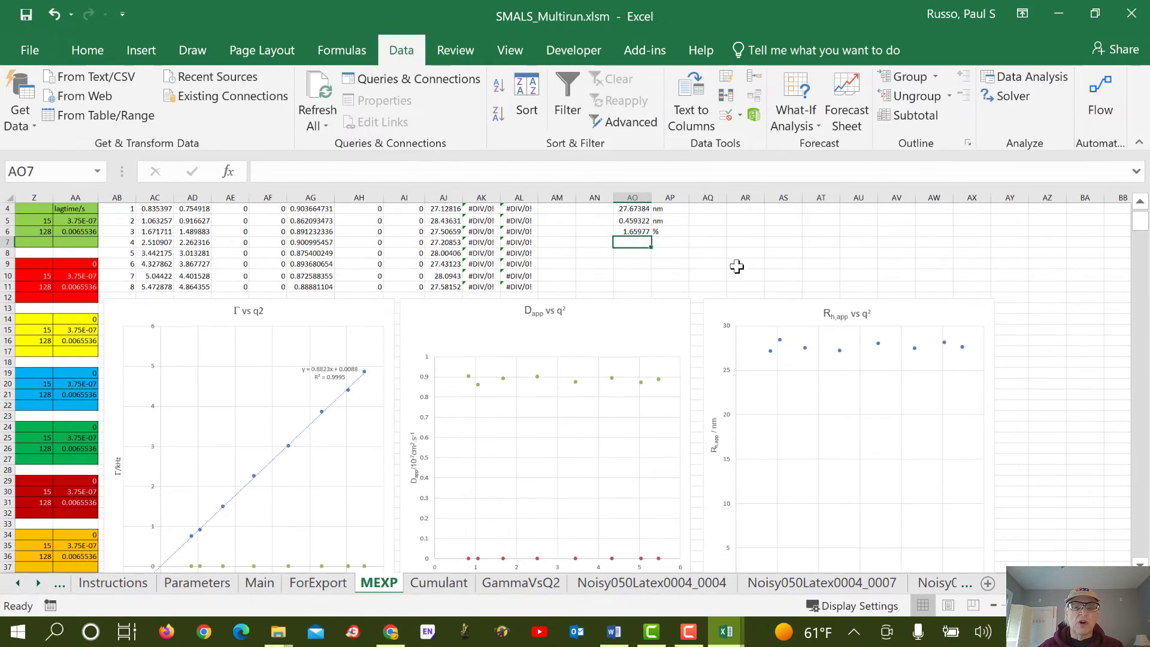
pyautogui.scroll(-1, 737, 266)
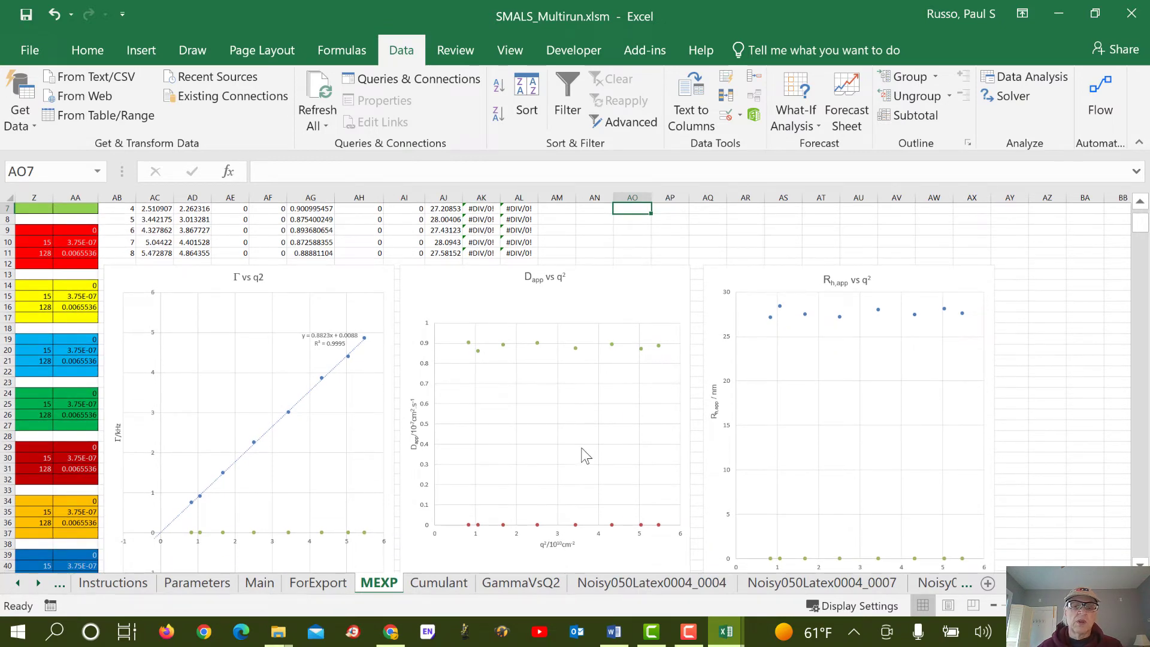
pyautogui.click(433, 586)
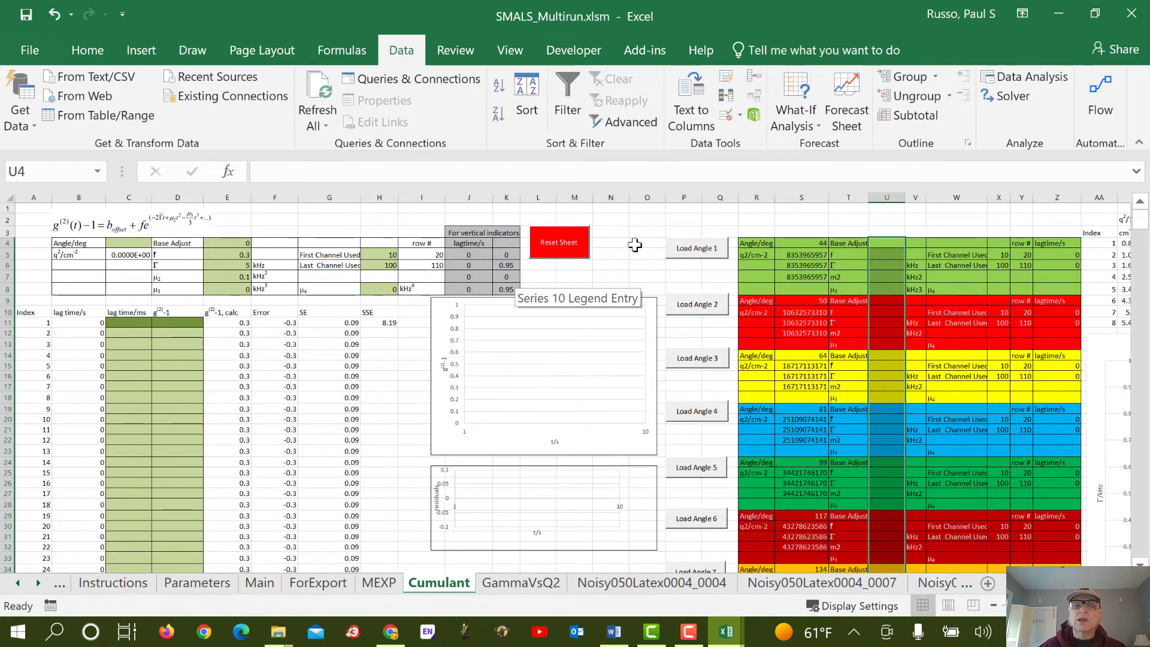
# Step: Load angles 1 and 2 on the Cumulant sheet and keep the Solver solution for each fit
pyautogui.click(694, 254)
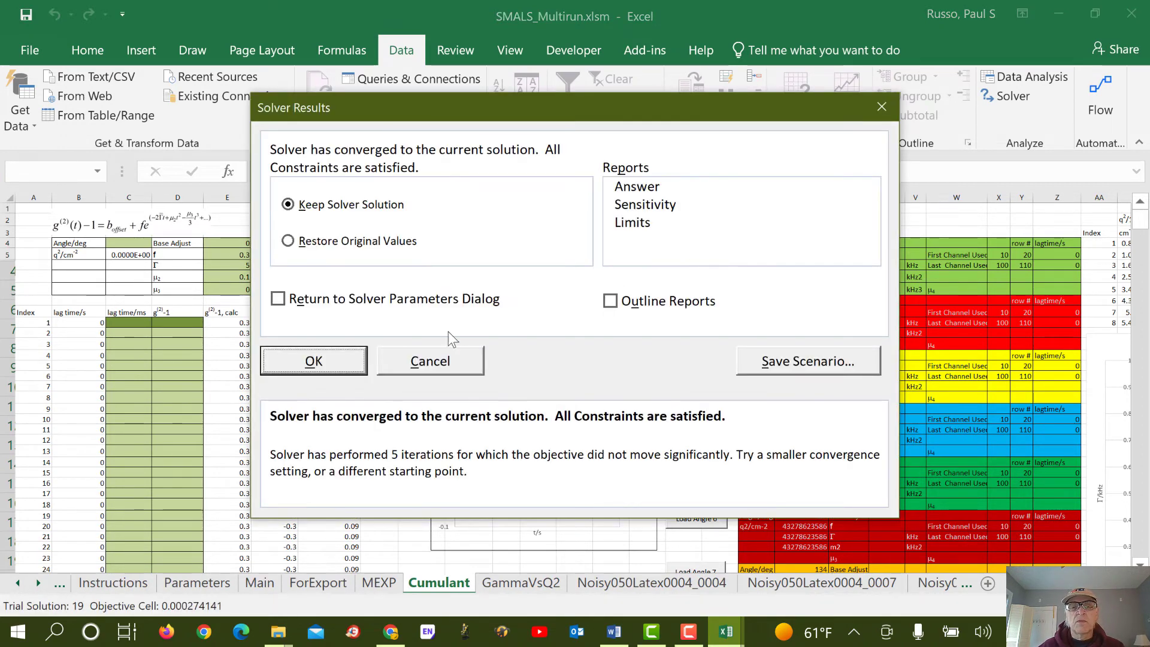
pyautogui.click(354, 358)
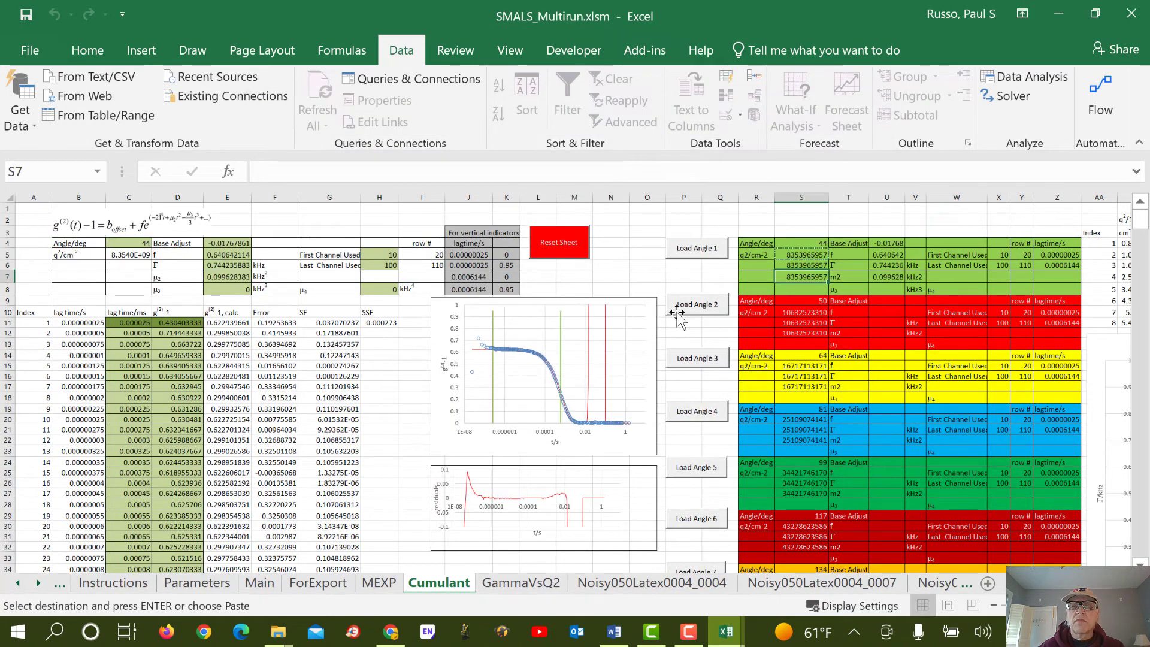
pyautogui.click(702, 308)
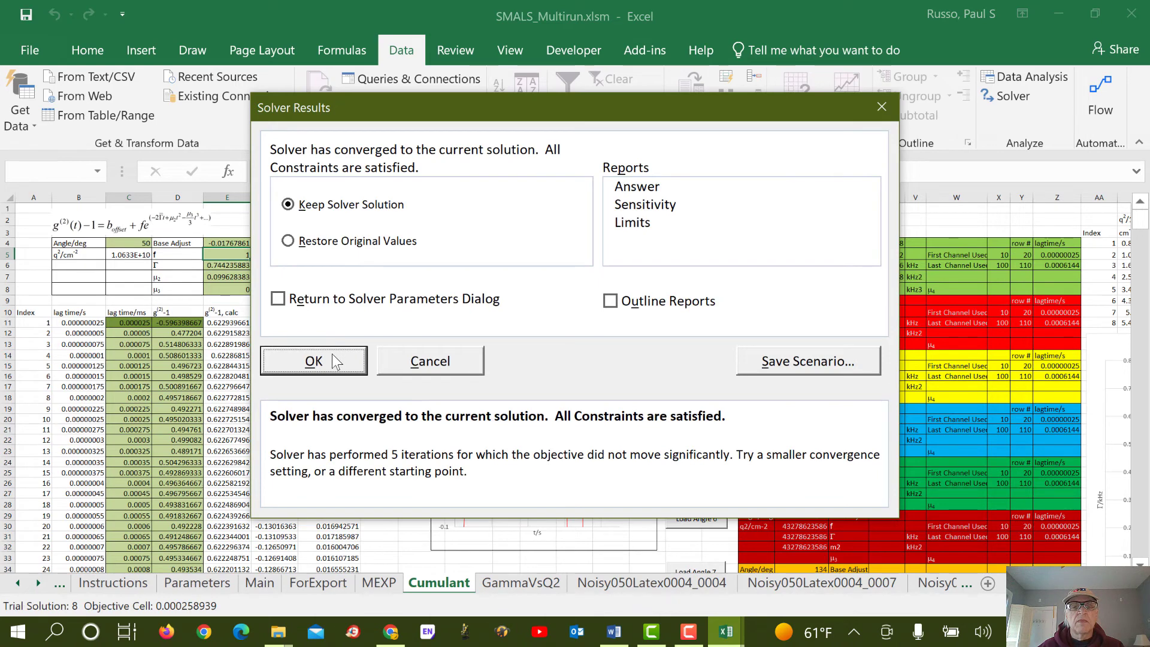
pyautogui.click(332, 354)
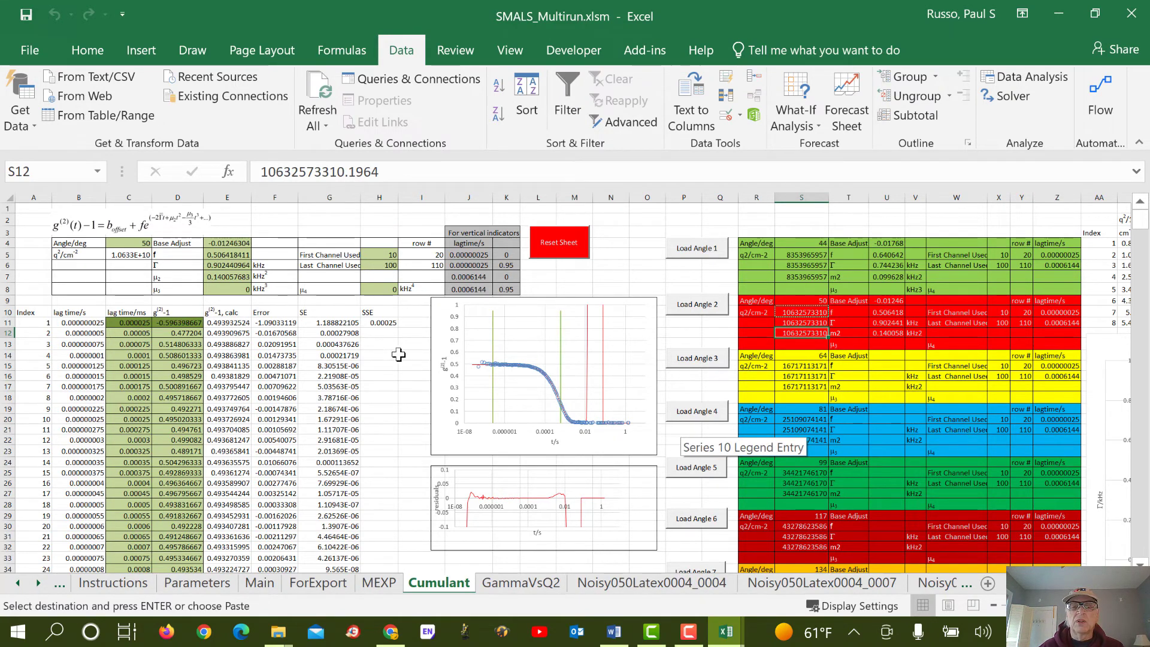
# Step: Load angles 3 and 4 for cumulant fitting and keep both Solver solutions
pyautogui.click(700, 362)
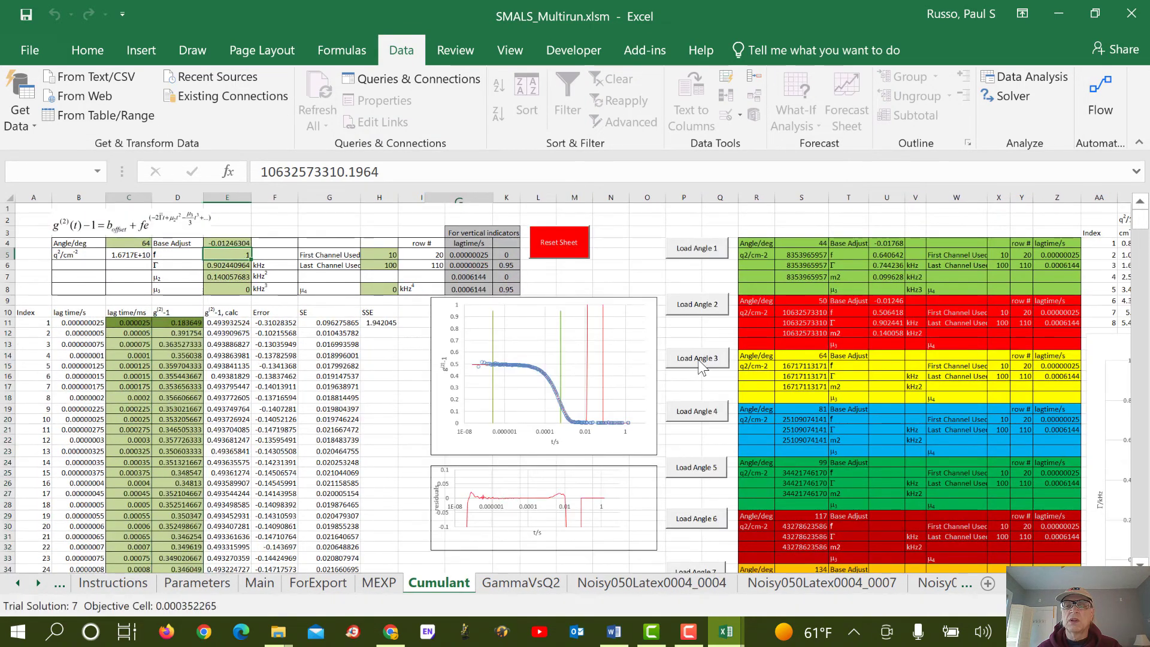
pyautogui.click(343, 358)
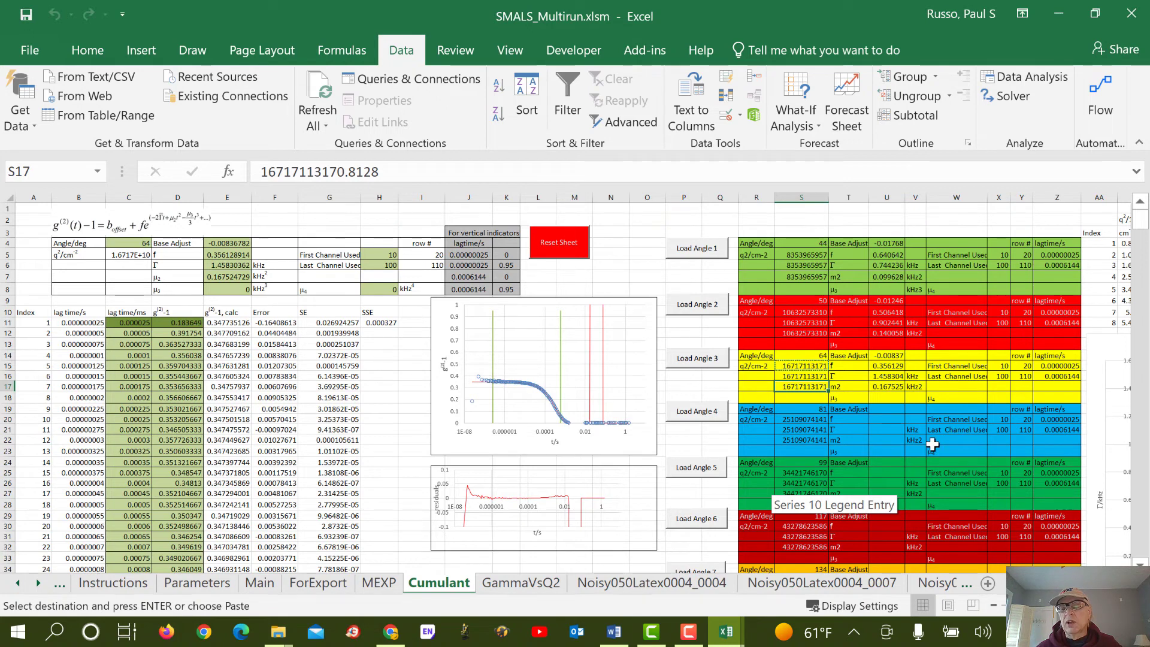
pyautogui.click(693, 418)
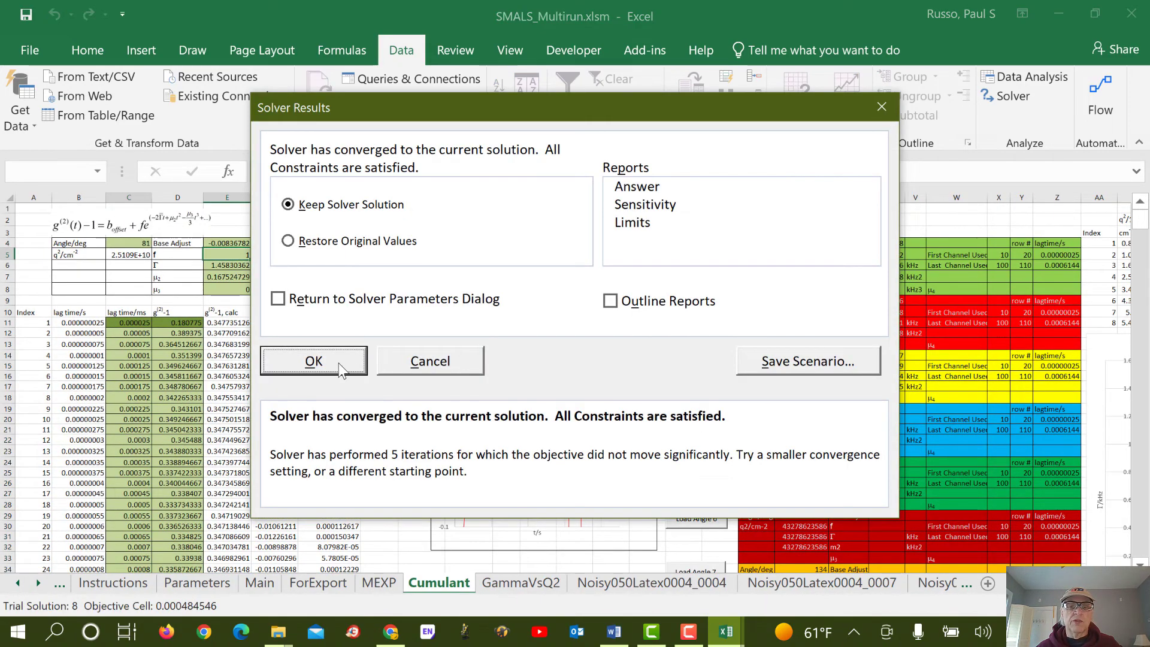
pyautogui.click(339, 363)
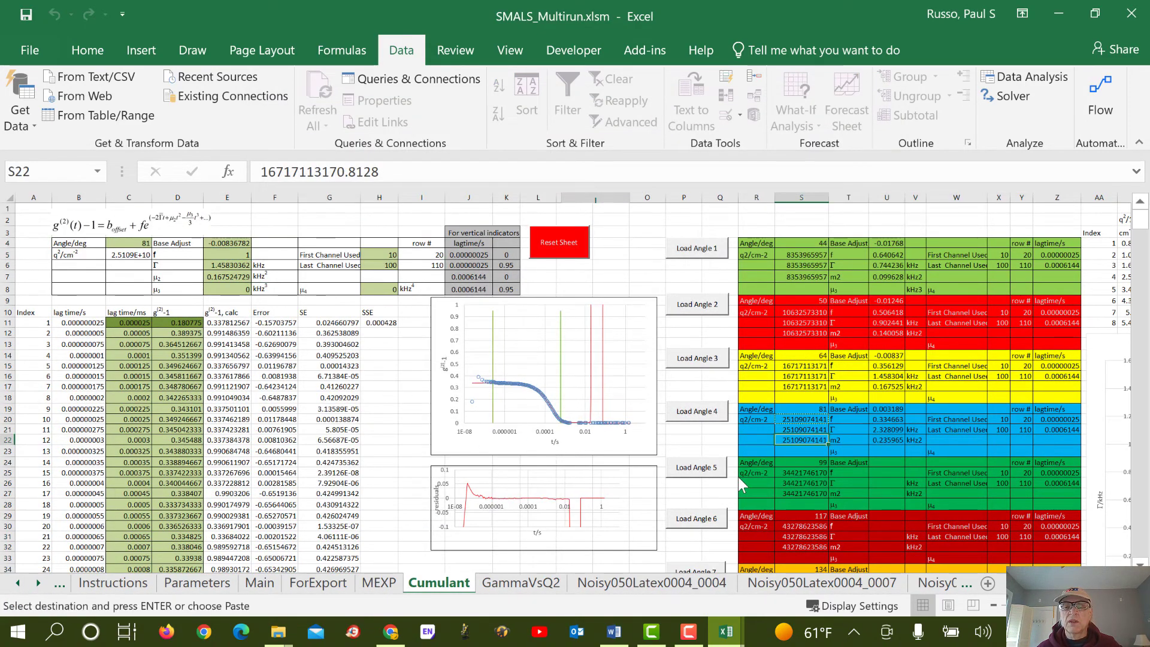
# Step: Run the cumulant fits for angles 5 and 6, keeping the Solver solution each time
pyautogui.click(710, 473)
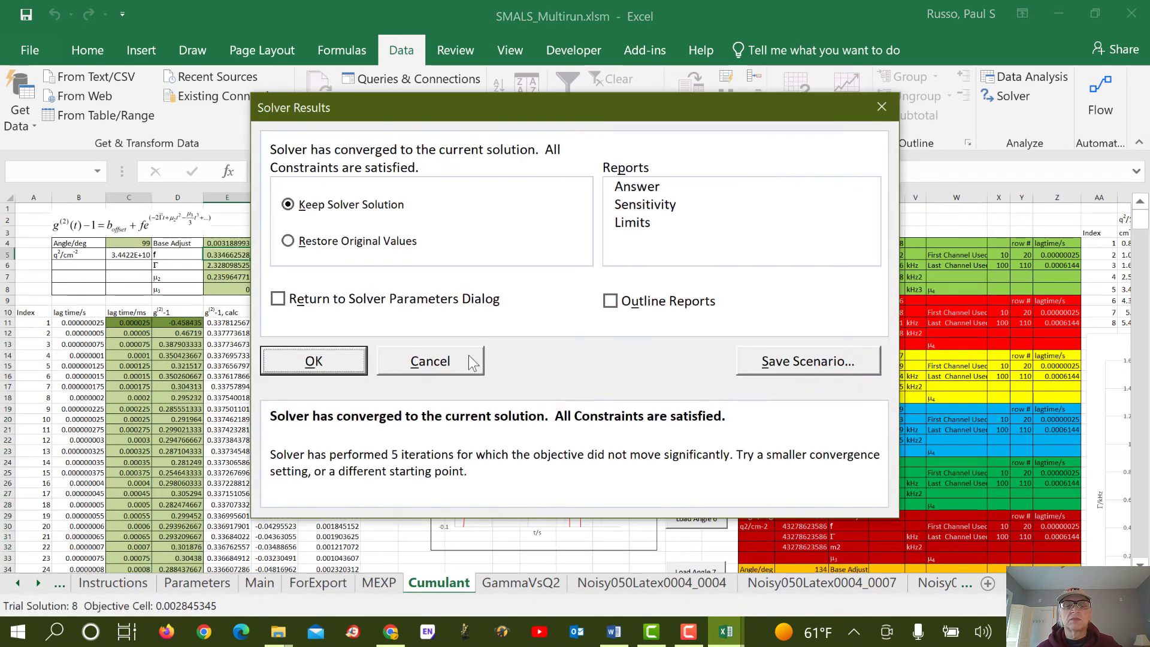
pyautogui.click(358, 364)
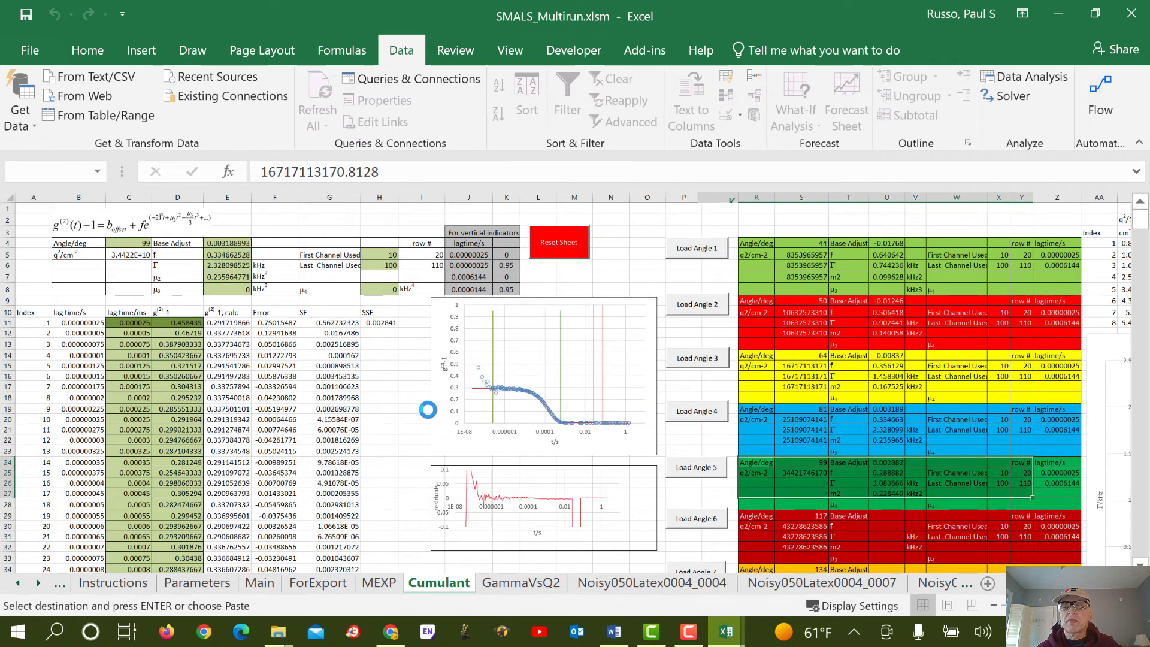
pyautogui.click(703, 520)
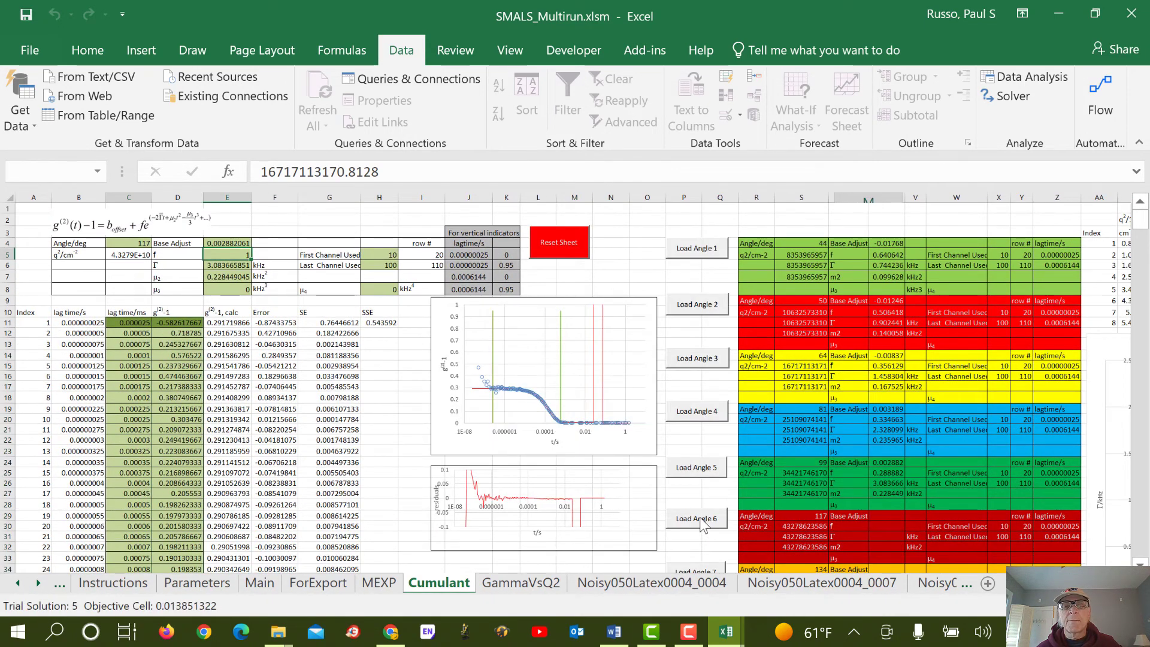
pyautogui.click(314, 361)
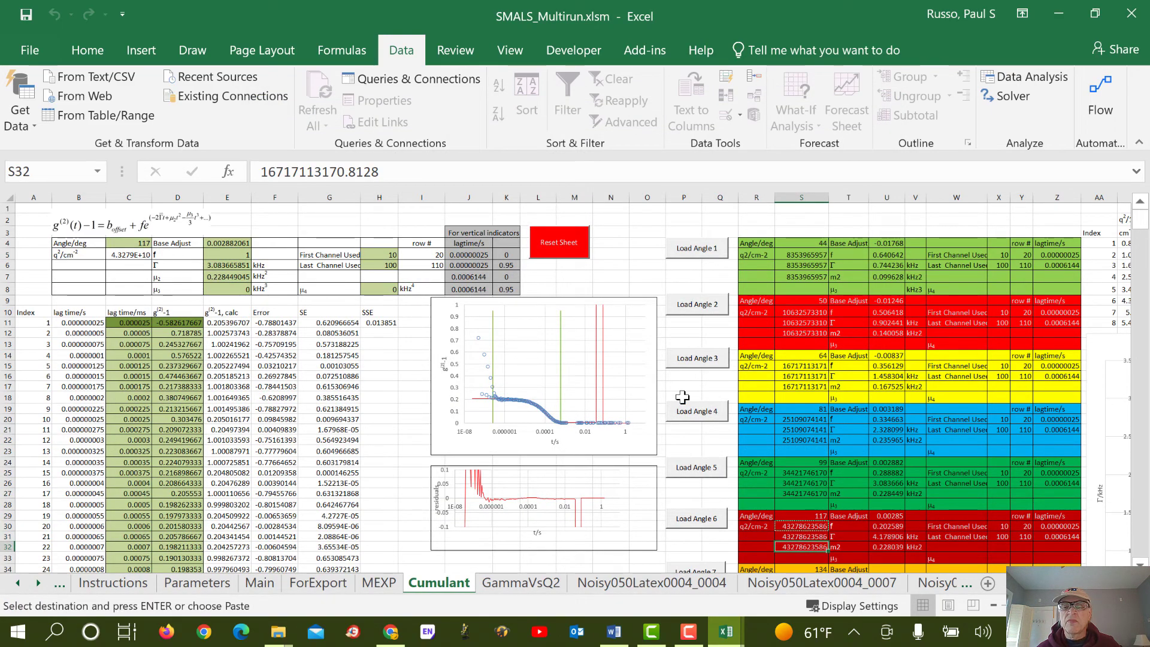
# Step: Load the last two angles, 7 and 8, into the cumulant fit and keep their Solver solutions
pyautogui.scroll(-10, 686, 396)
pyautogui.scroll(1, 701, 420)
pyautogui.scroll(1, 701, 420)
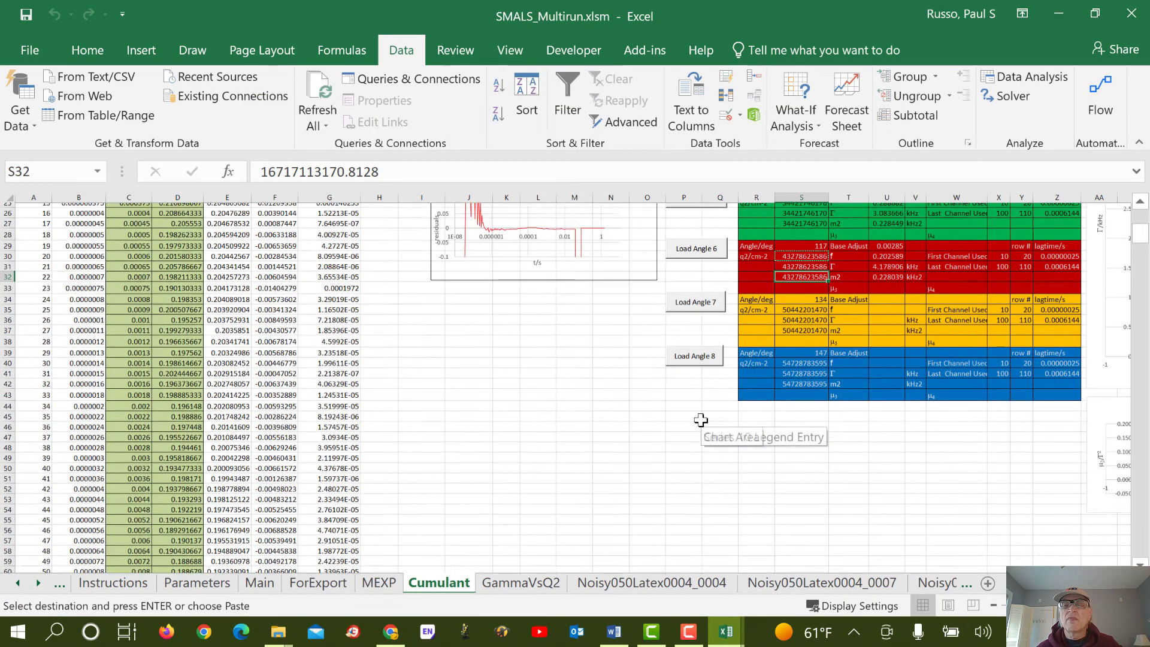
pyautogui.click(704, 325)
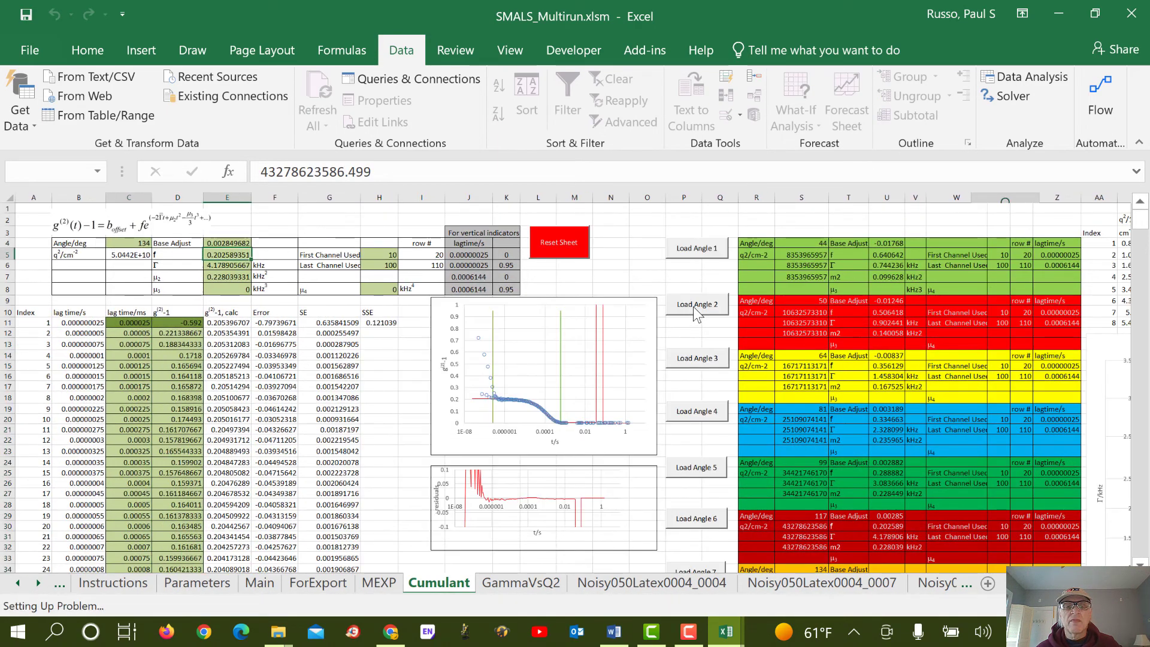
pyautogui.click(314, 361)
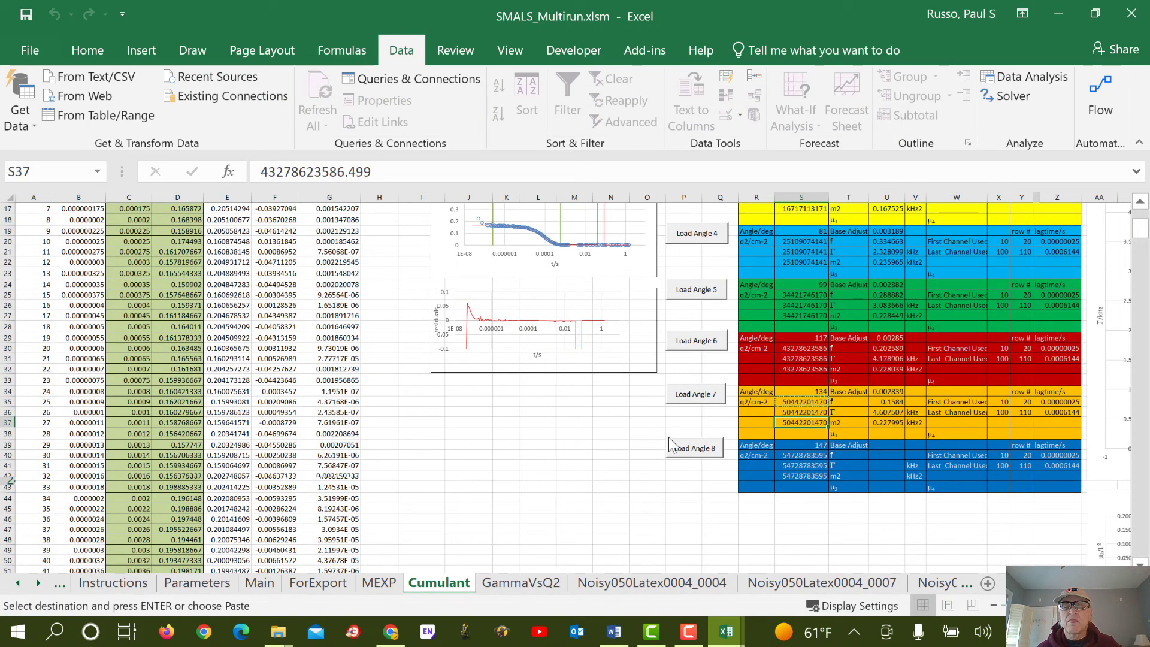
pyautogui.click(695, 453)
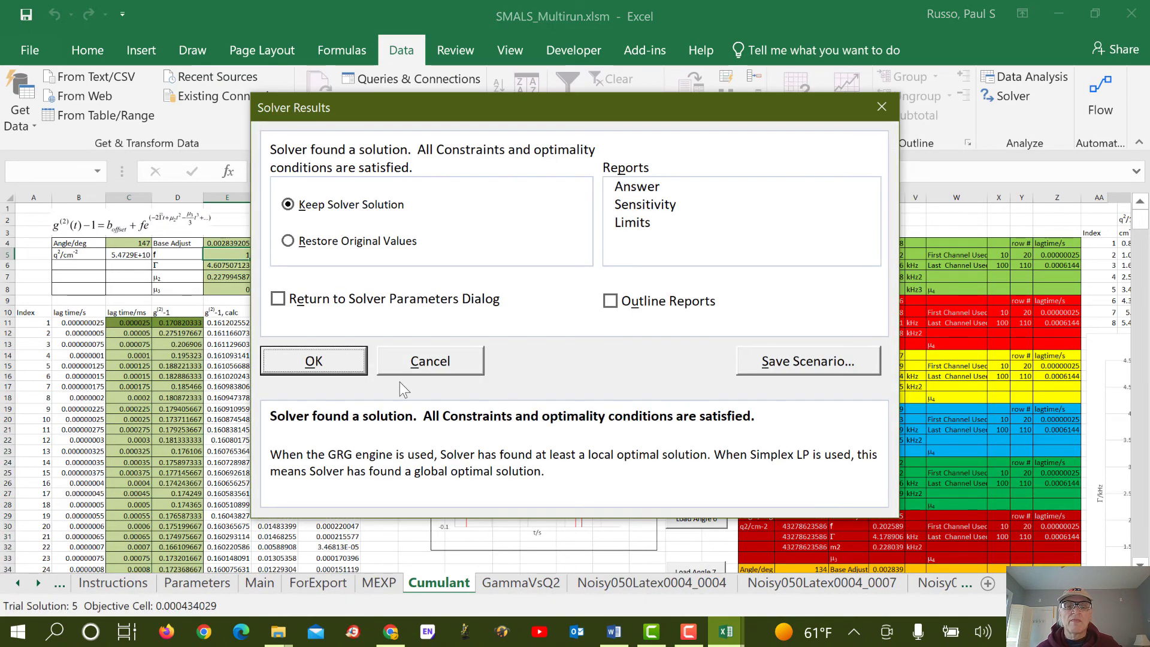
pyautogui.click(293, 361)
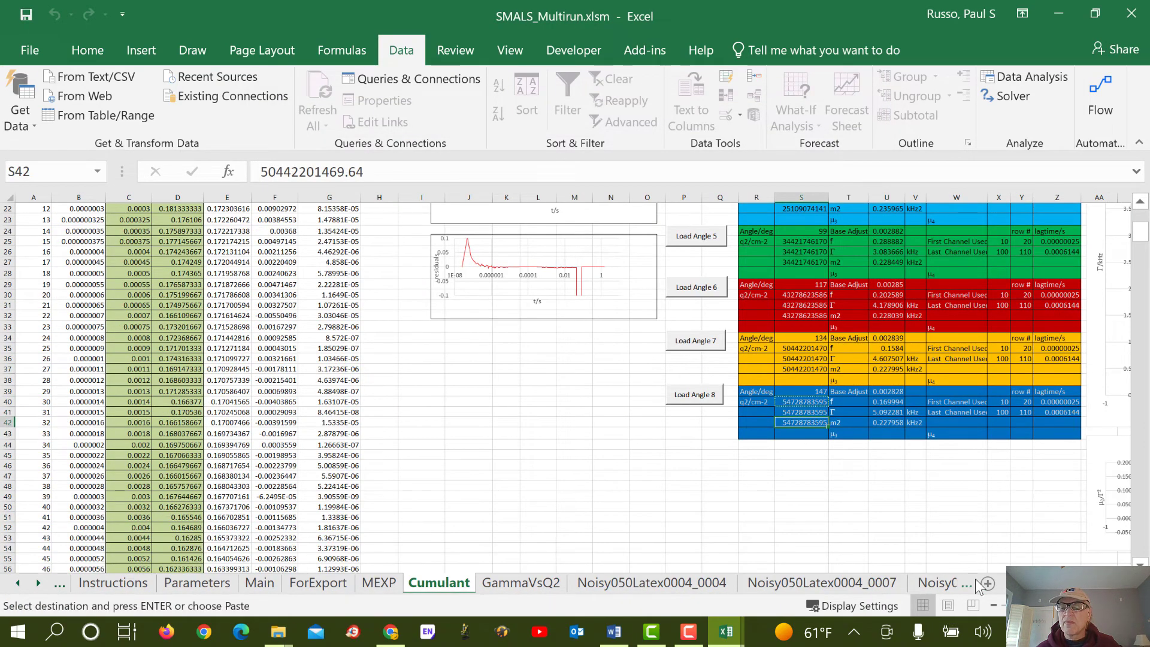
# Step: Examine the cumulant results table and the Γ, Dapp, Rh,app and PDI versus q² plots, and compare them with the MEXP plots
pyautogui.scroll(4, 1009, 533)
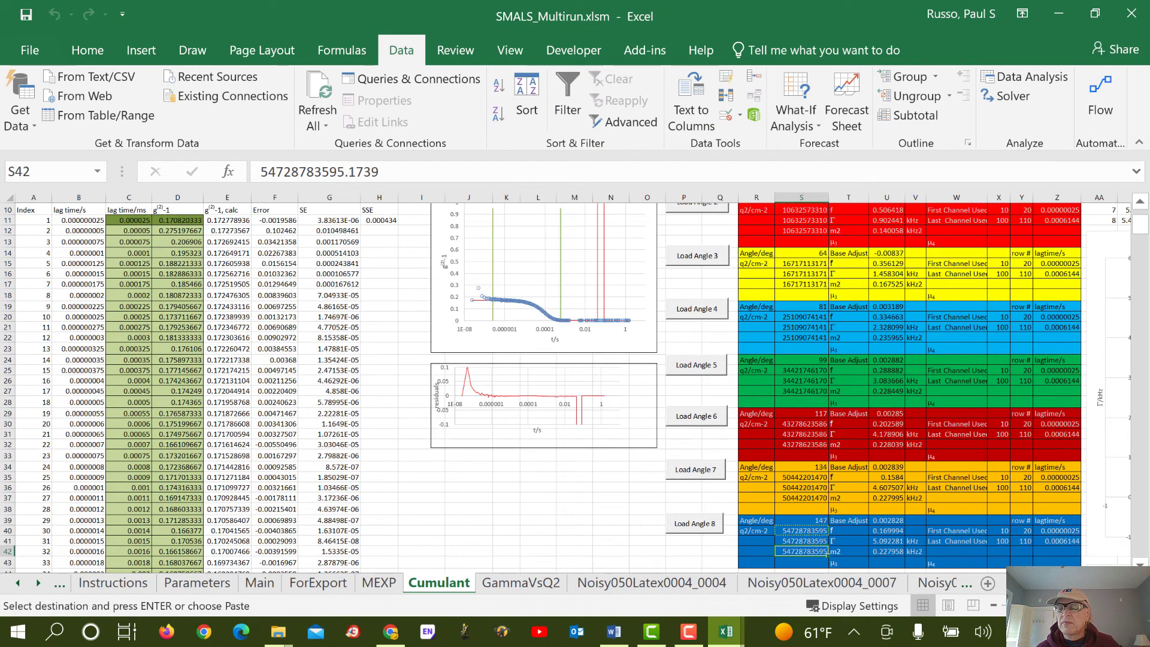
pyautogui.hscroll(6, 574, 383)
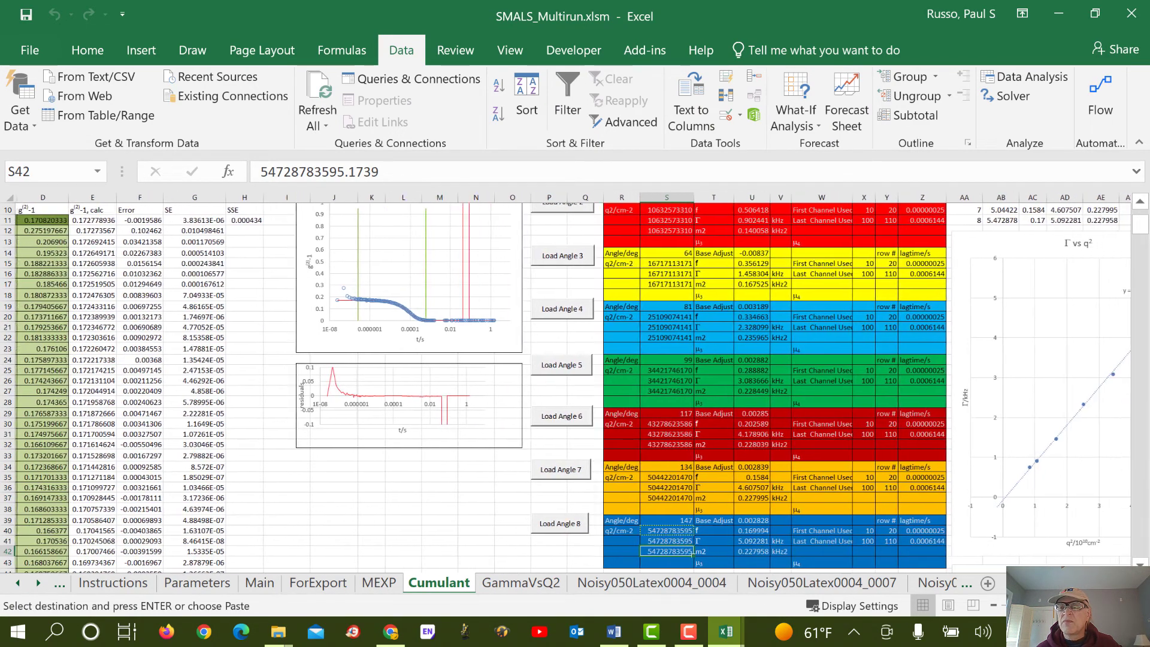
pyautogui.hscroll(6, 574, 384)
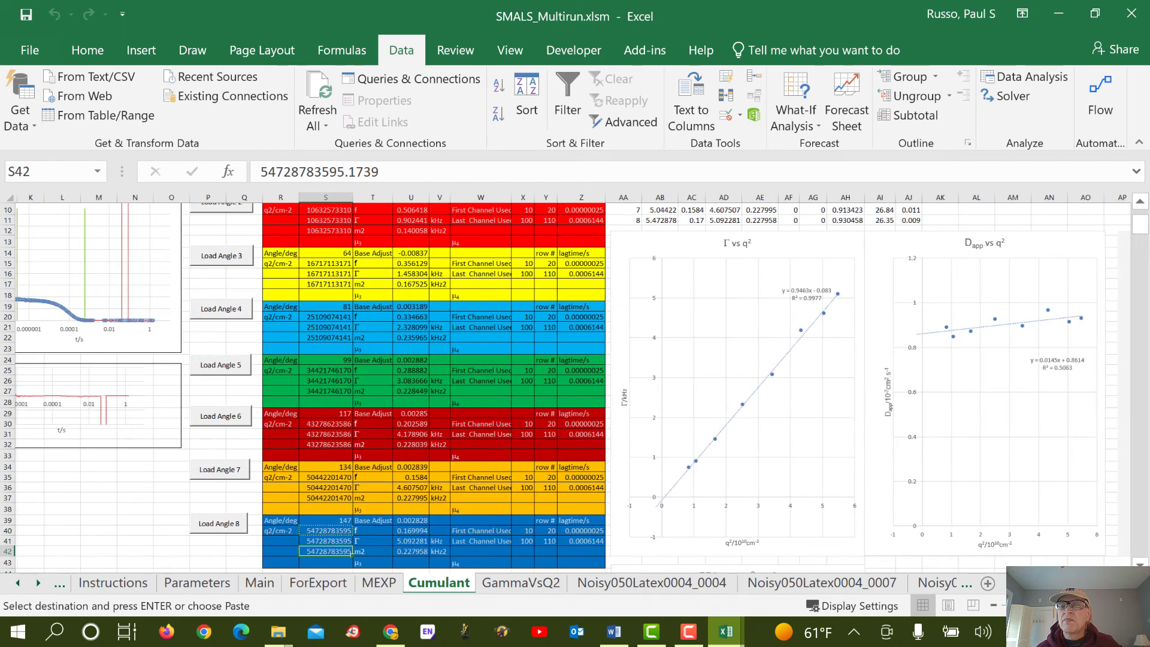
pyautogui.hscroll(6, 574, 383)
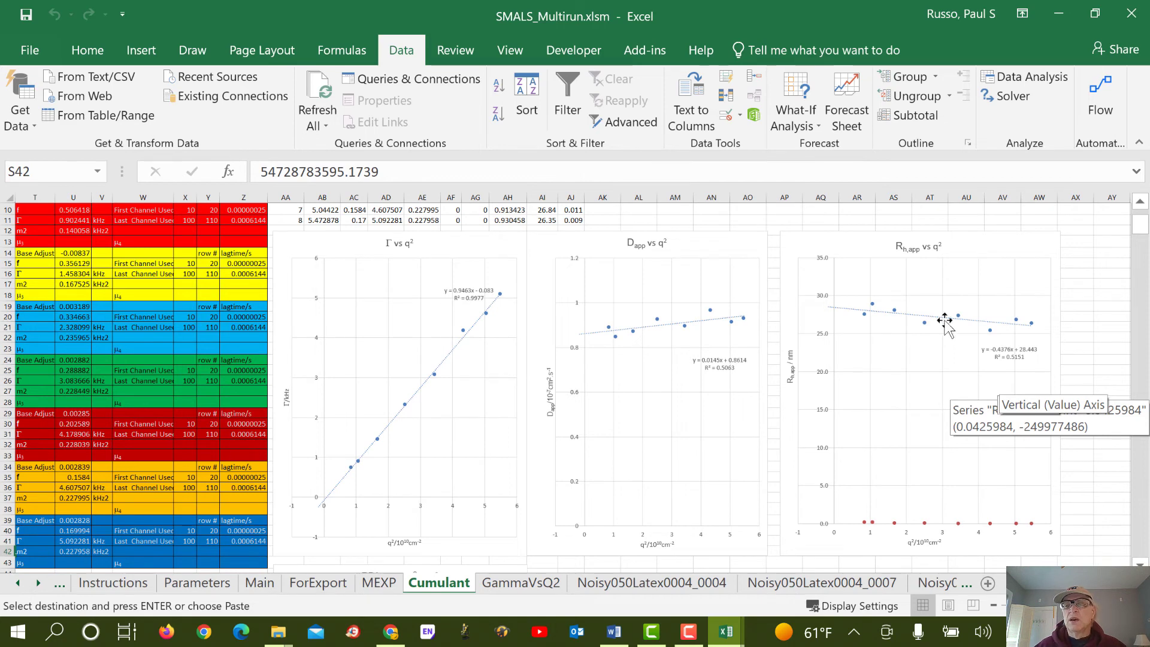
pyautogui.scroll(-4, 837, 396)
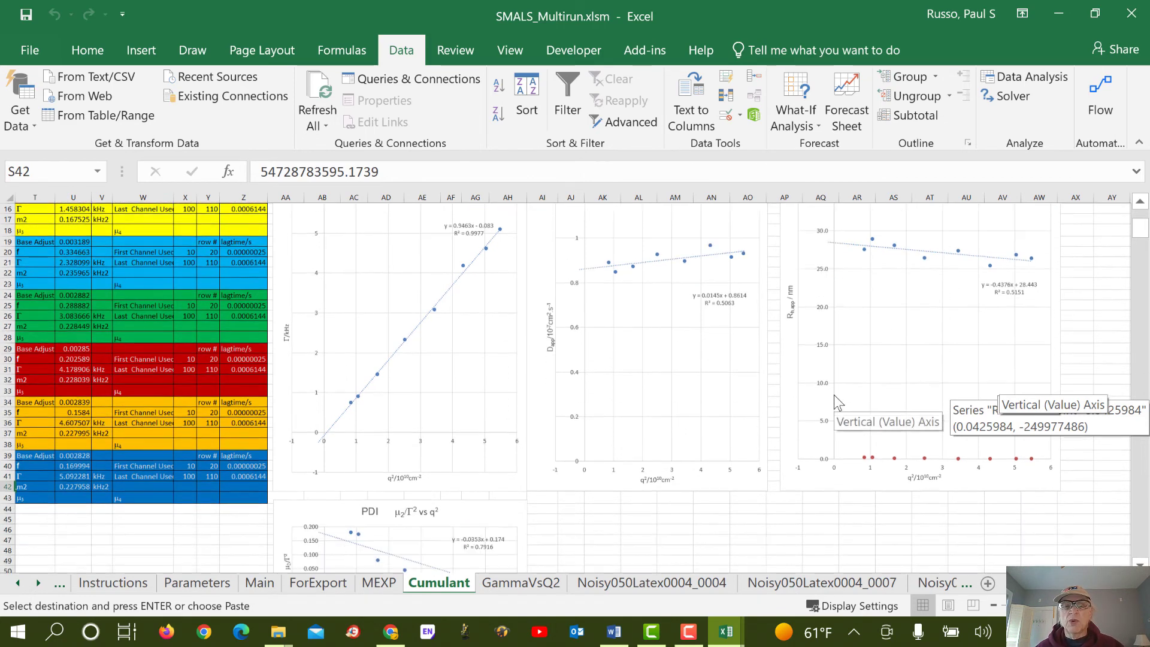
pyautogui.scroll(-1, 834, 394)
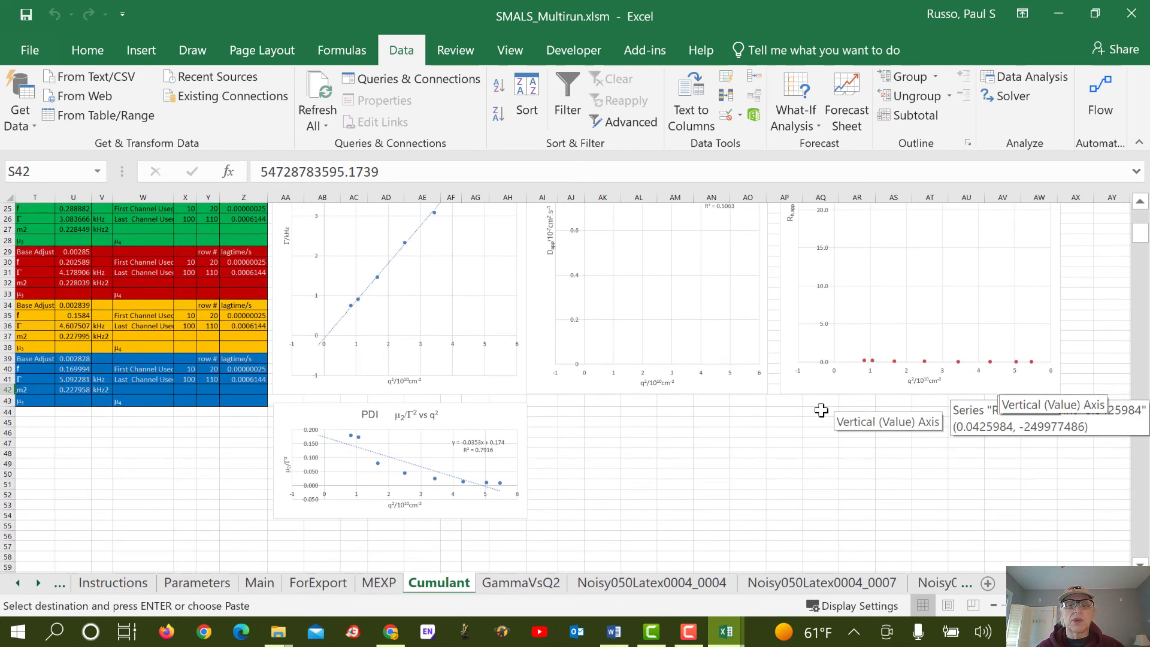
pyautogui.scroll(-1, 641, 489)
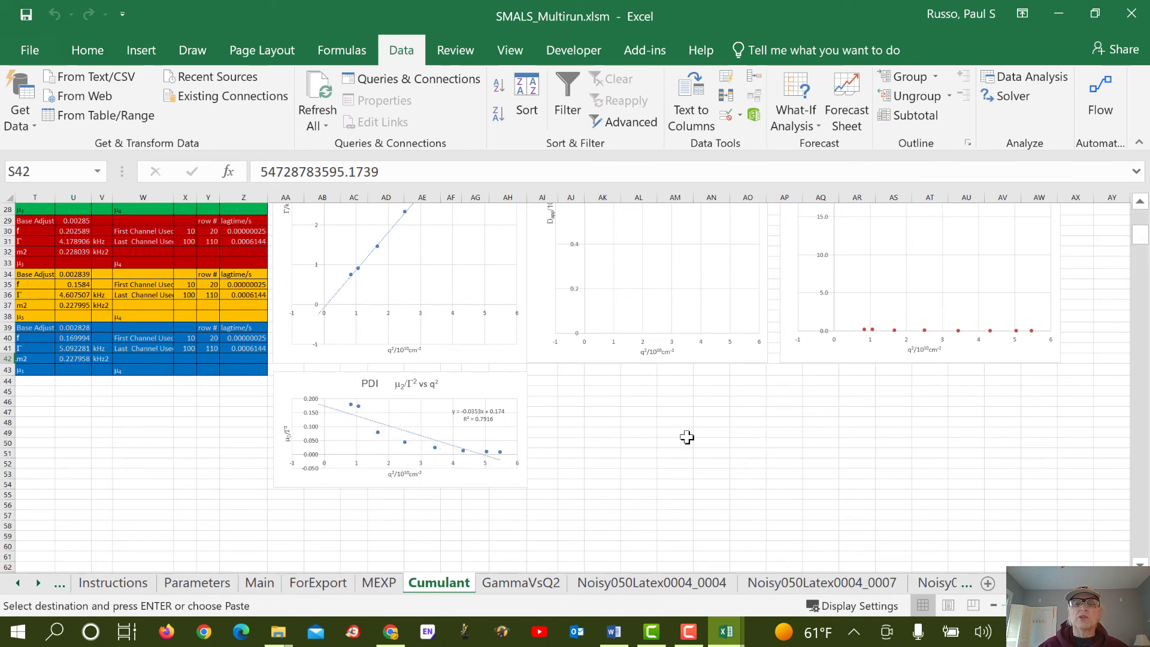
pyautogui.scroll(2, 687, 437)
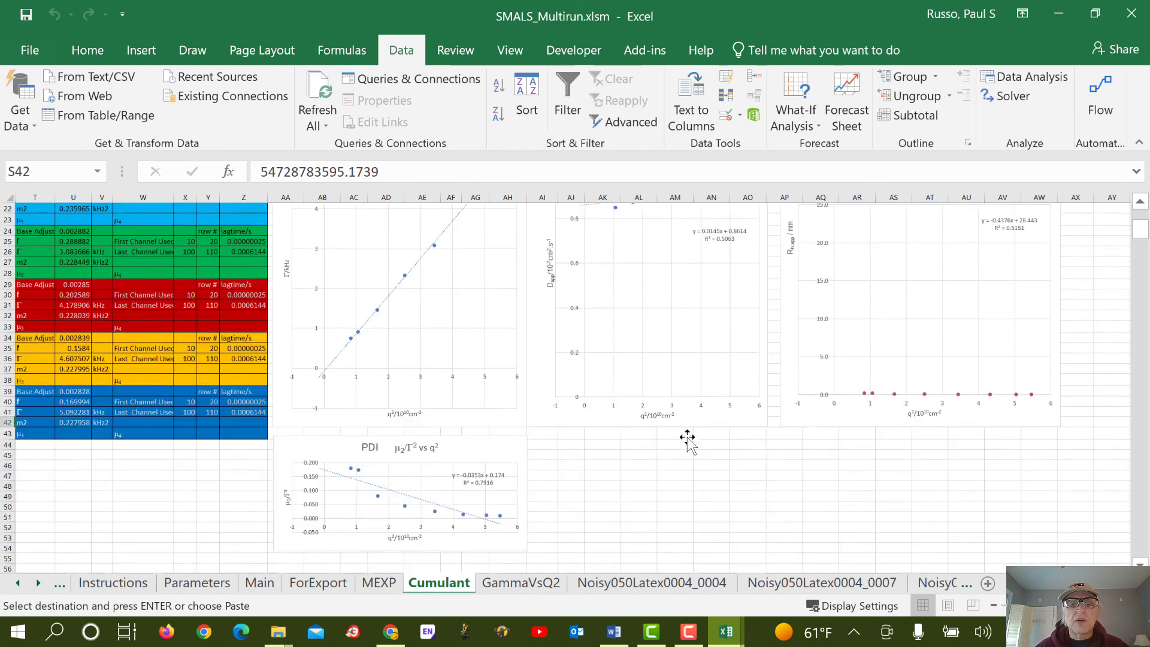
pyautogui.scroll(-1, 687, 437)
pyautogui.scroll(6, 689, 440)
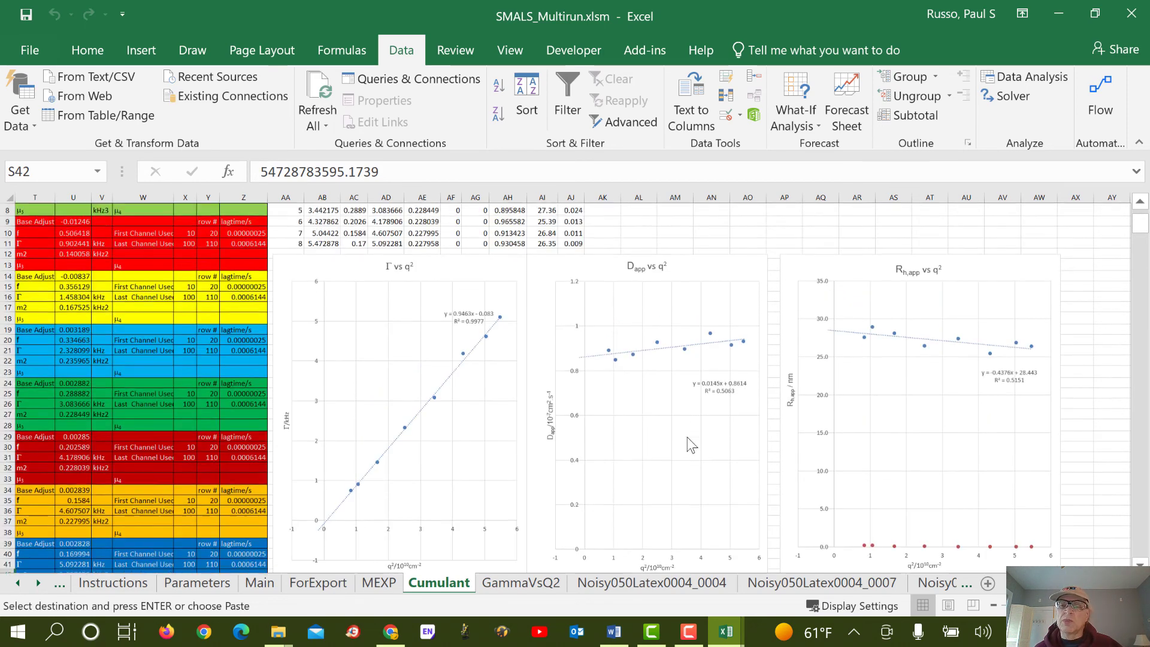
pyautogui.scroll(1, 692, 446)
pyautogui.scroll(2, 692, 445)
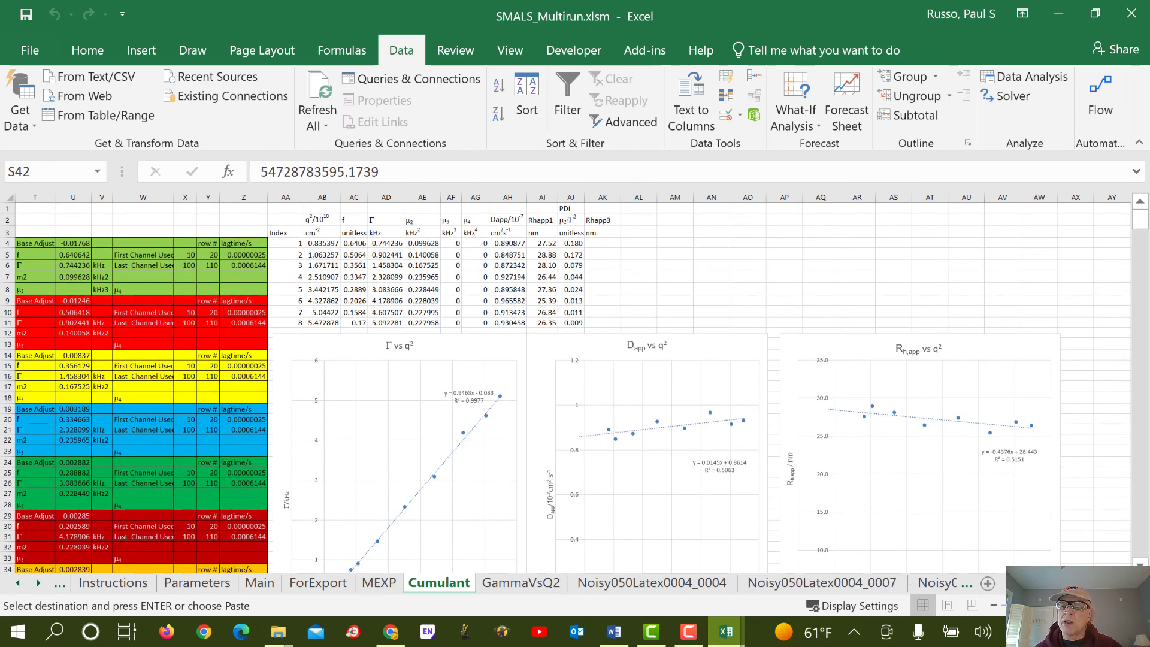
pyautogui.hscroll(-8, 568, 552)
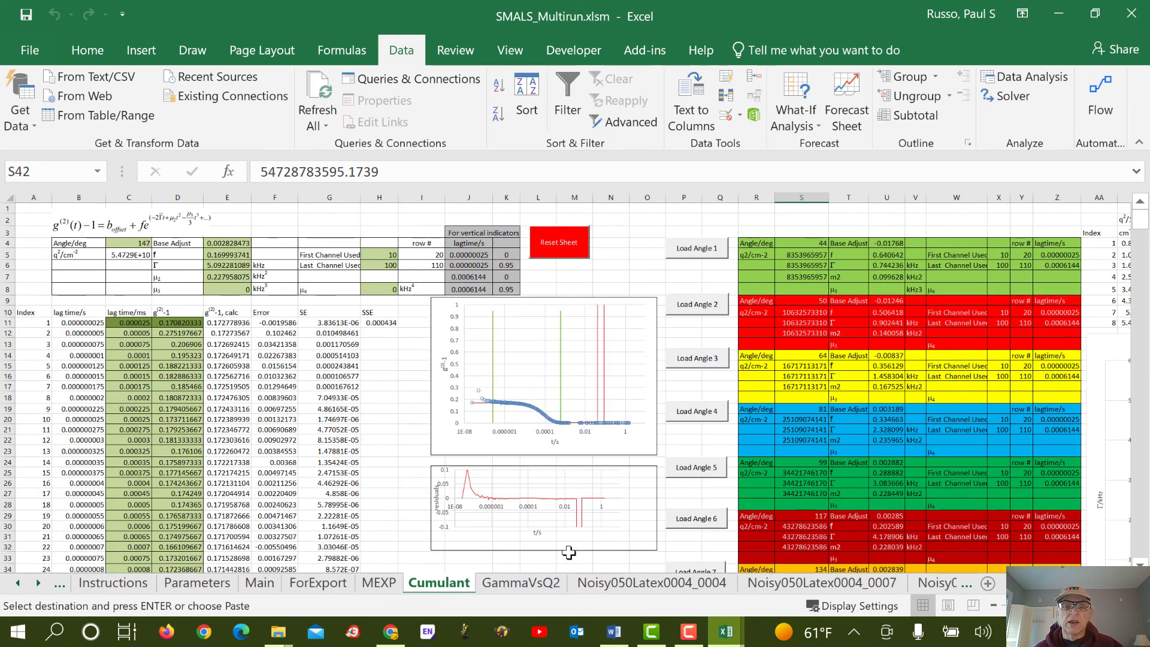
pyautogui.click(380, 583)
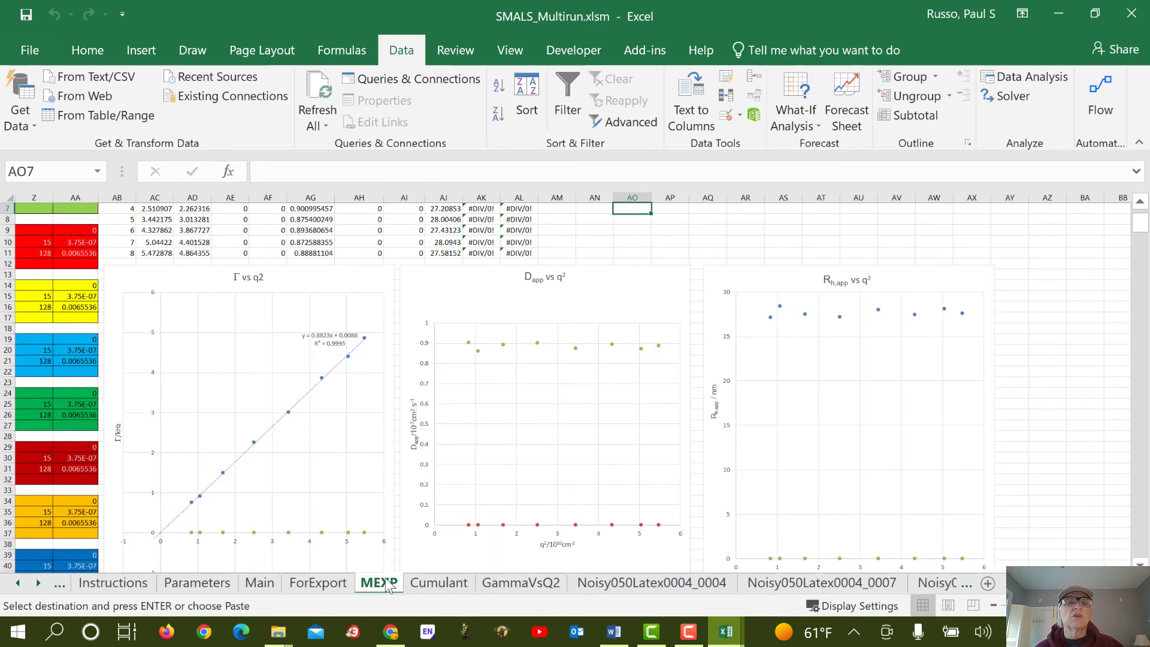
# Step: Save a copy of the macro-enabled workbook in the Master folder as SMALS_Multirun_Completed.xlsm
pyautogui.click(30, 53)
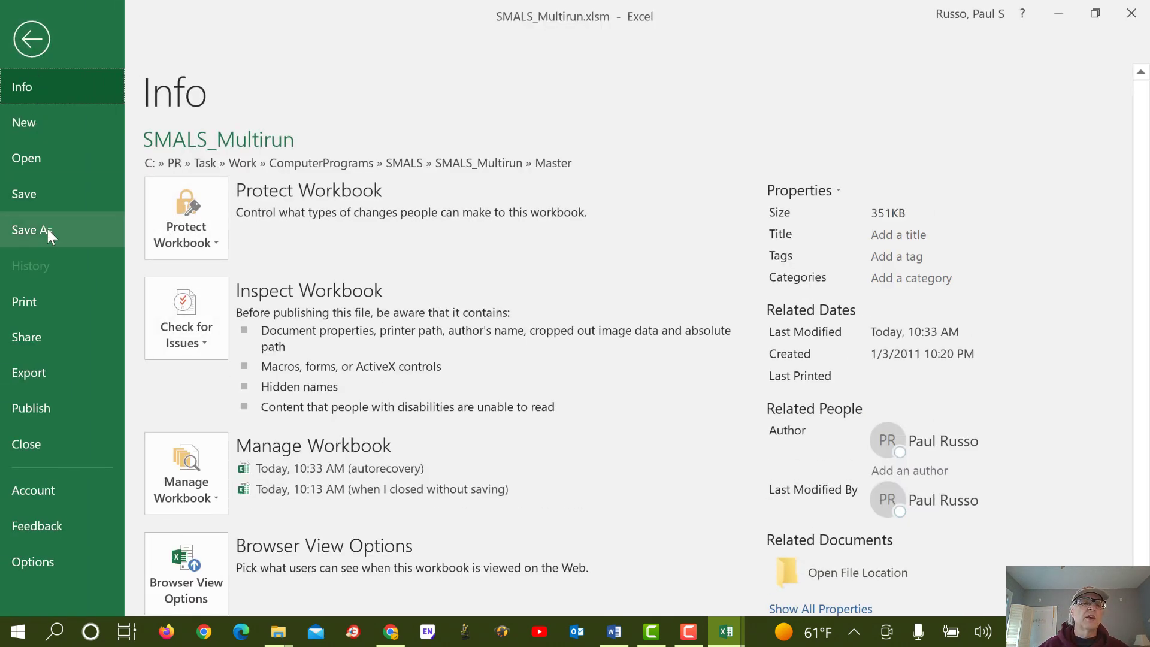
pyautogui.click(48, 229)
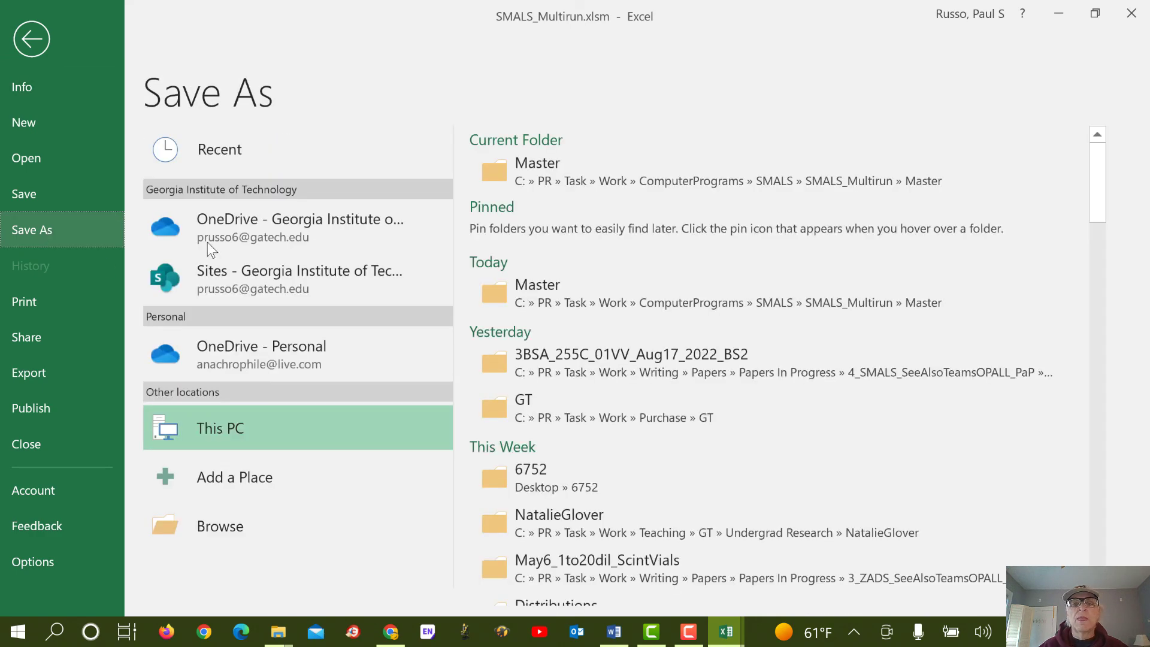
pyautogui.click(544, 161)
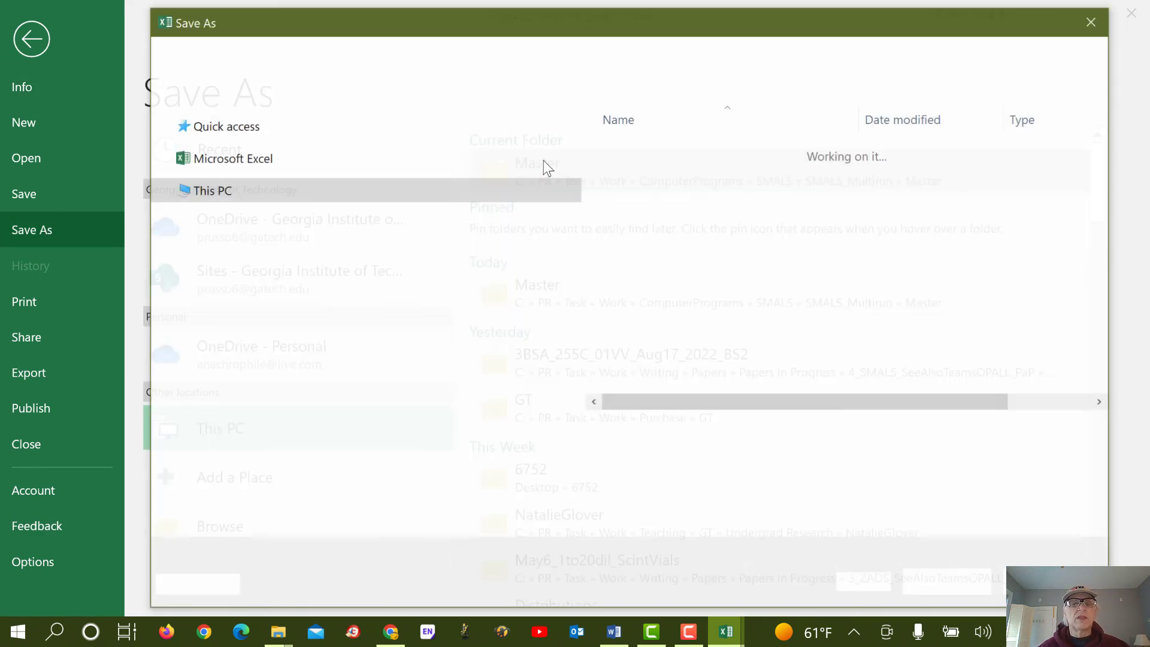
pyautogui.click(367, 432)
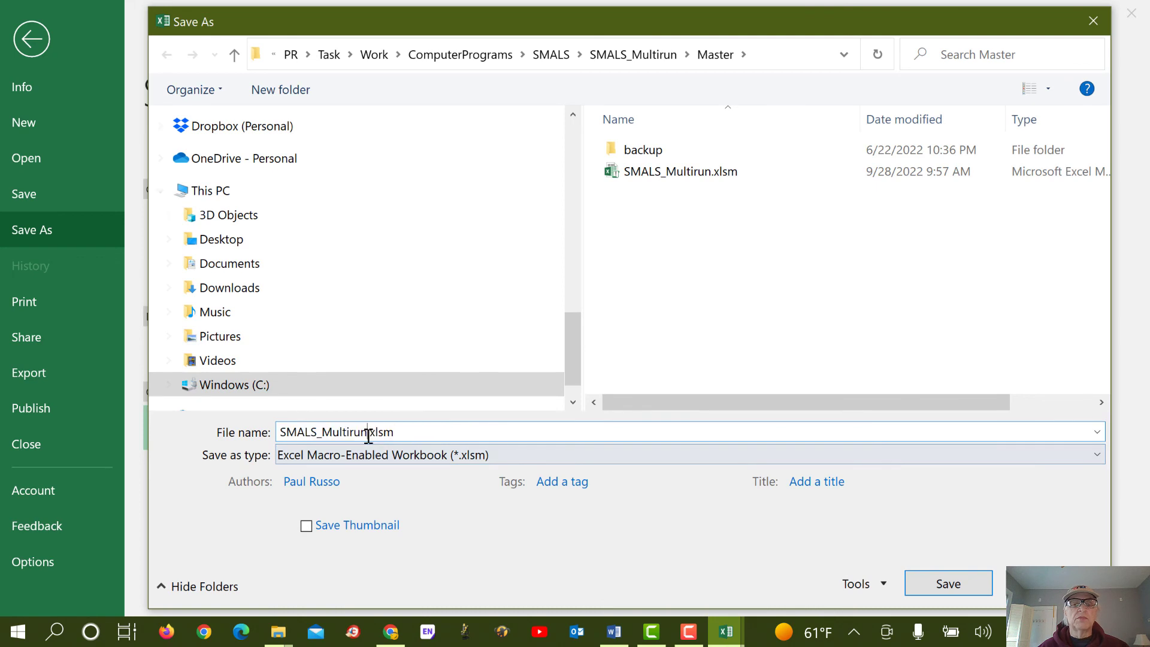
pyautogui.write('_Co')
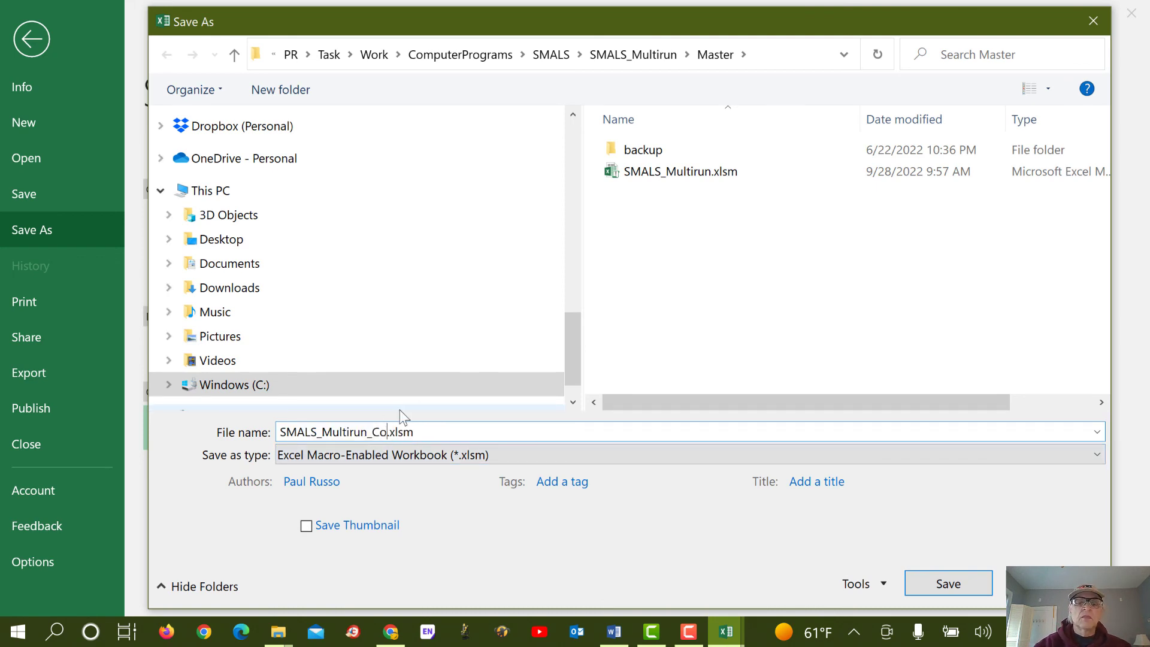
pyautogui.write('mpleted')
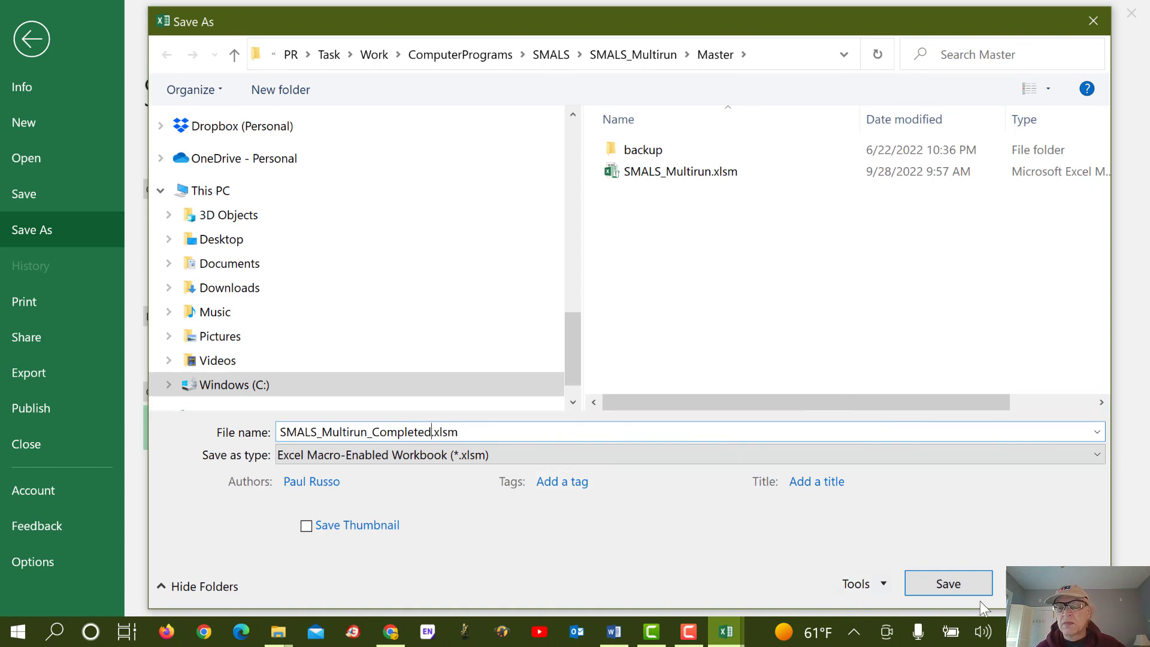
pyautogui.click(959, 584)
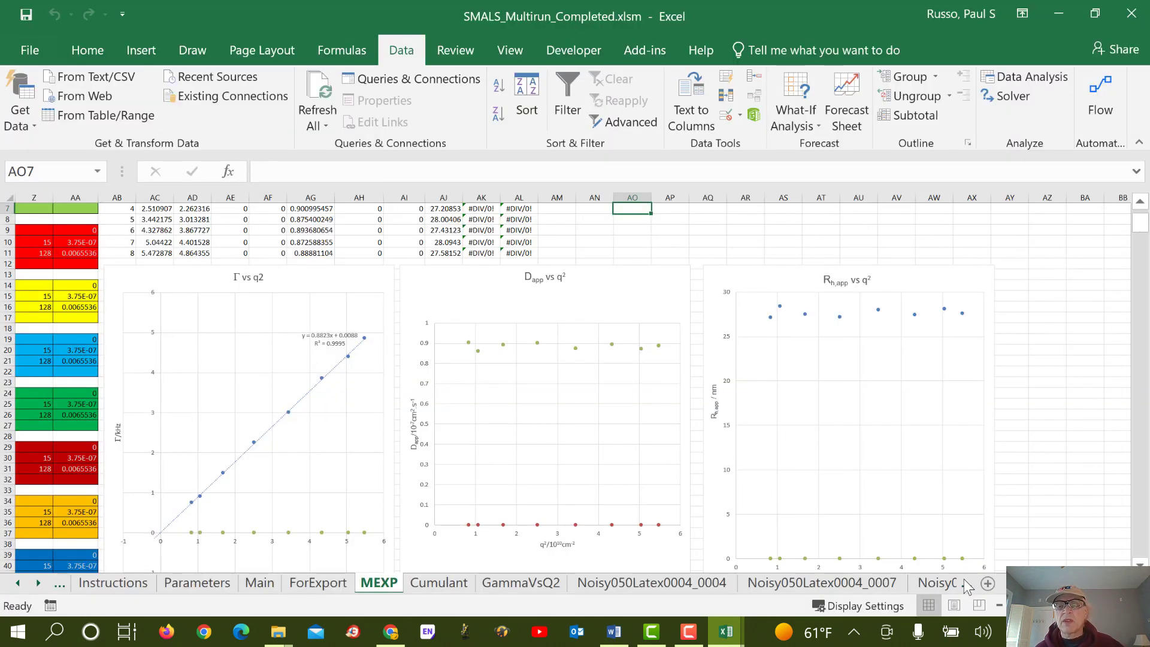